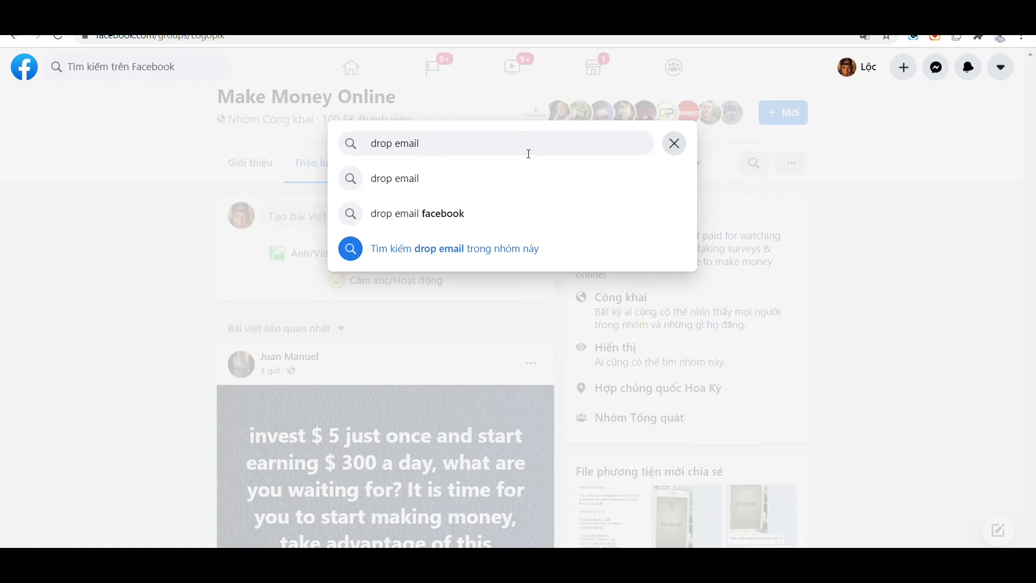
# Step: Search the group for "drop email" and copy the email address from the matching comment under the first result
pyautogui.click(447, 174)
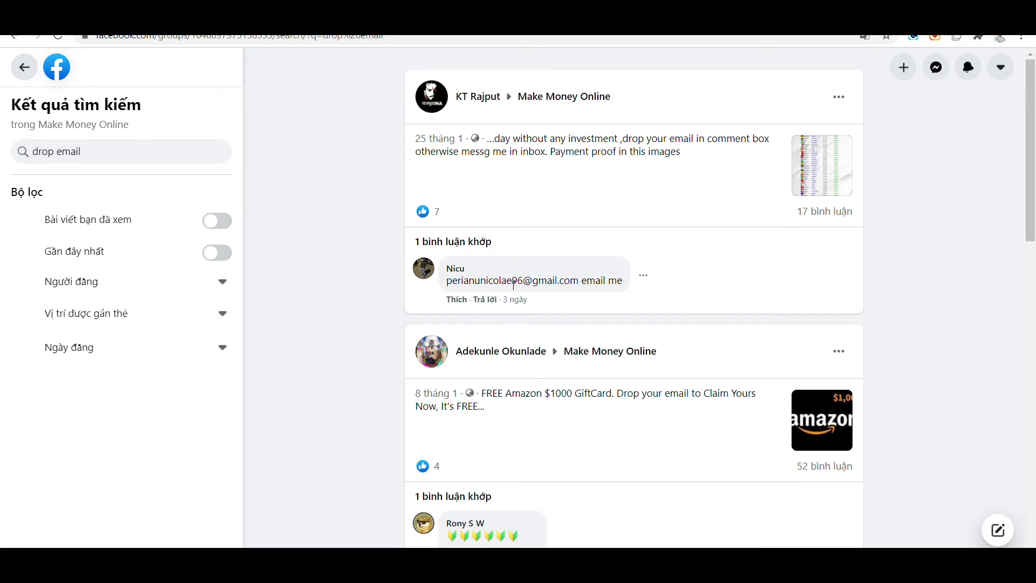
pyautogui.moveTo(448, 285); pyautogui.dragTo(579, 285)
pyautogui.hotkey('ctrl', 'c')
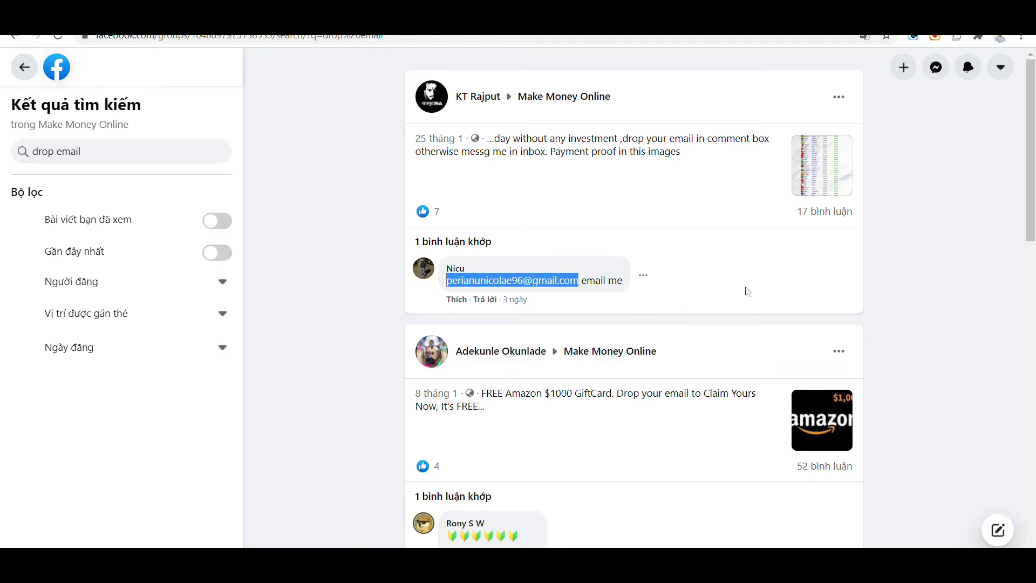
pyautogui.scroll(-3, 770, 307)
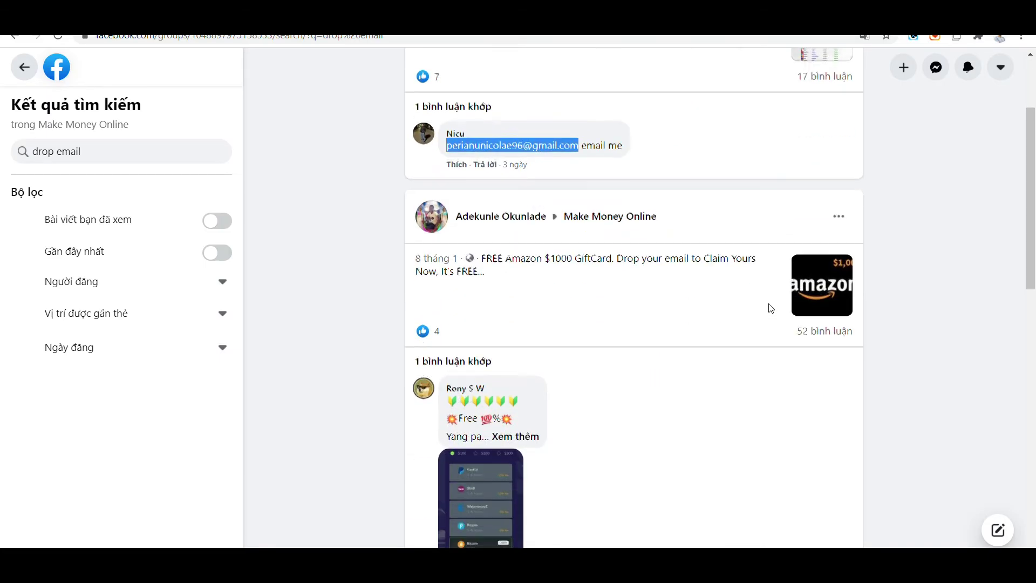
pyautogui.scroll(3, 770, 308)
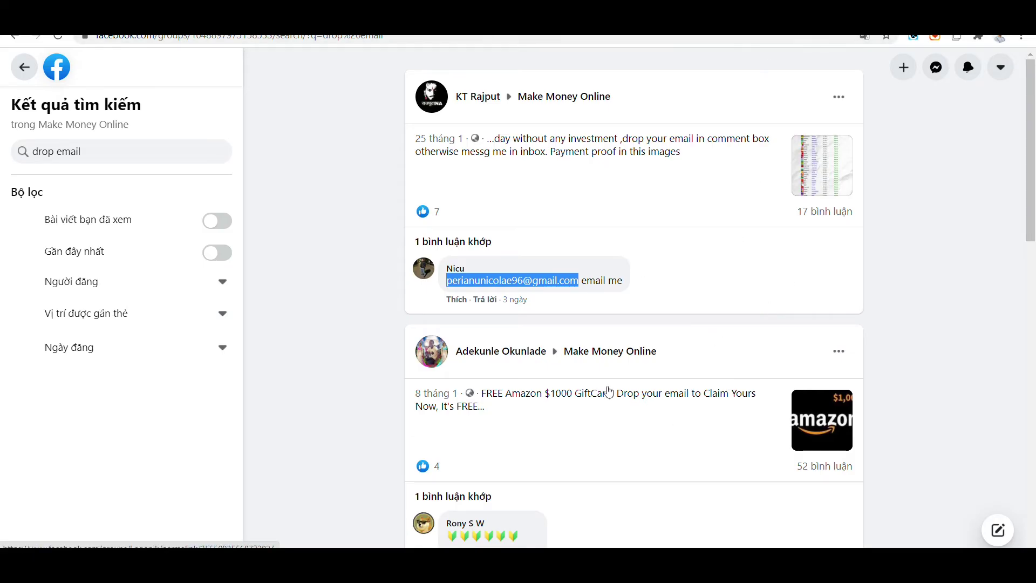
pyautogui.scroll(-3, 671, 336)
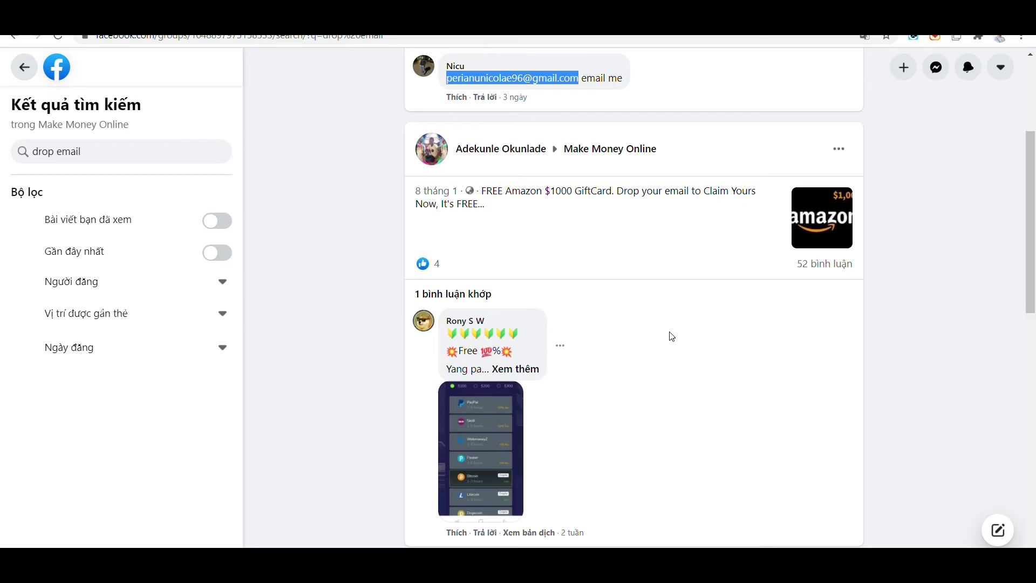
pyautogui.scroll(3, 671, 335)
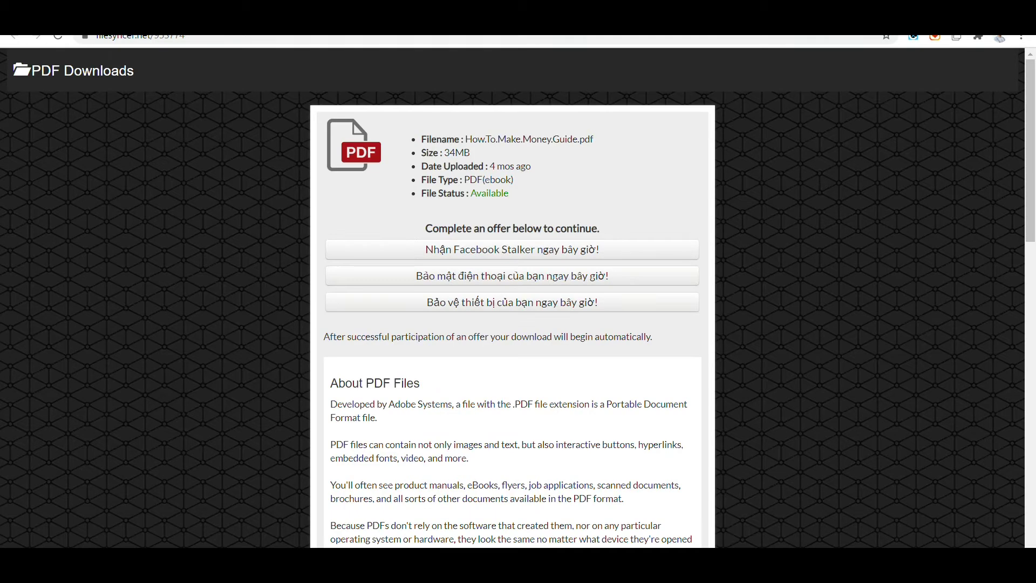
# Step: Open Gmail in the browser in place of the PDF Downloads page, agreeing to leave that site
pyautogui.click(652, 37)
pyautogui.write('gmail')
pyautogui.press('Return')
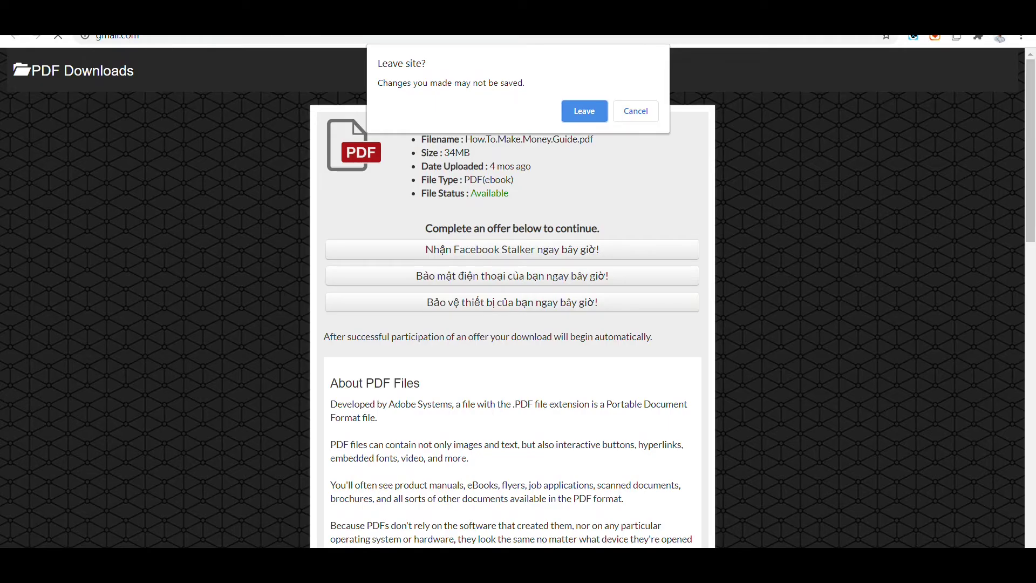
pyautogui.click(585, 111)
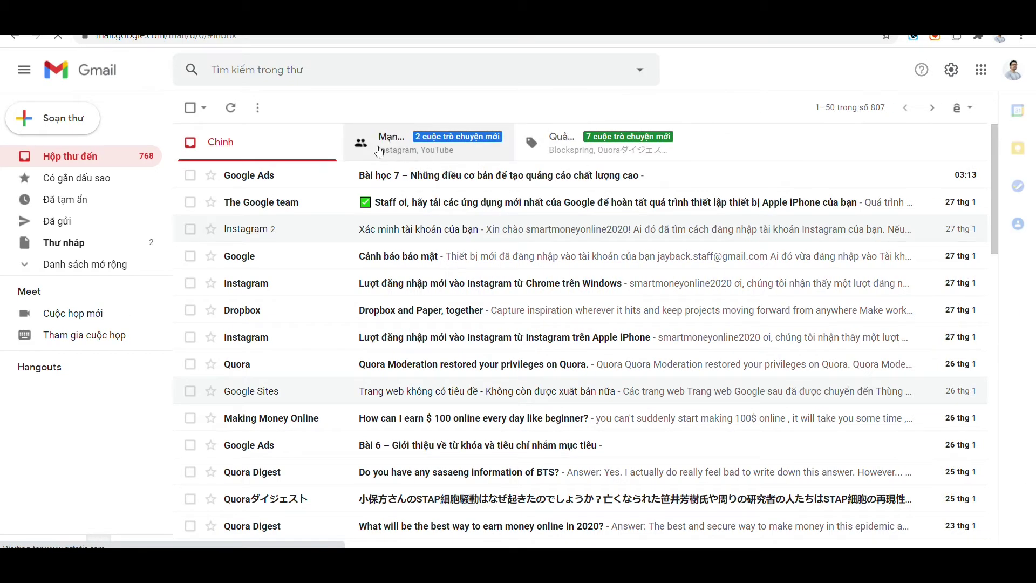
# Step: Start a new email and paste the copied address as its recipient
pyautogui.click(68, 124)
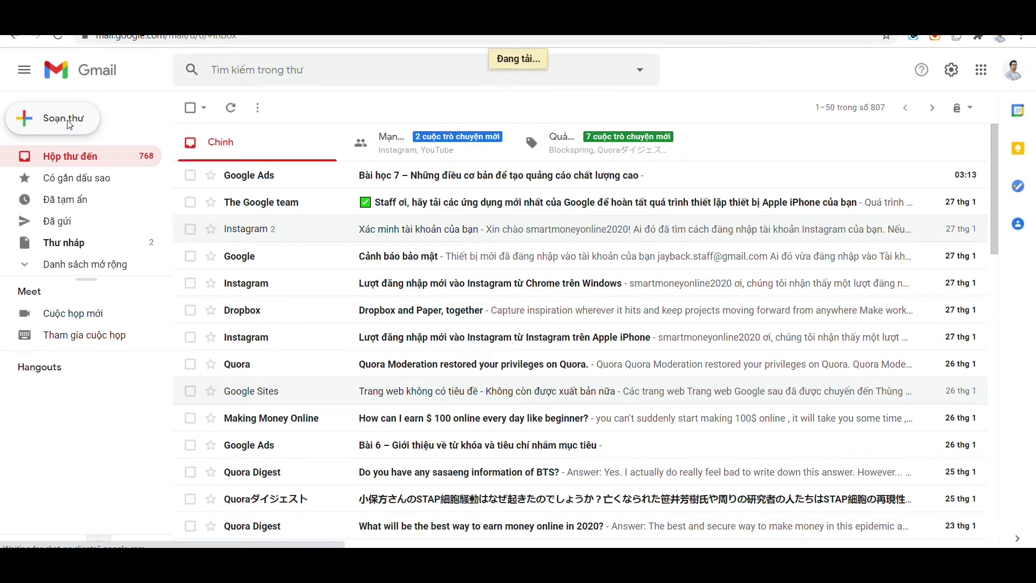
pyautogui.click(69, 123)
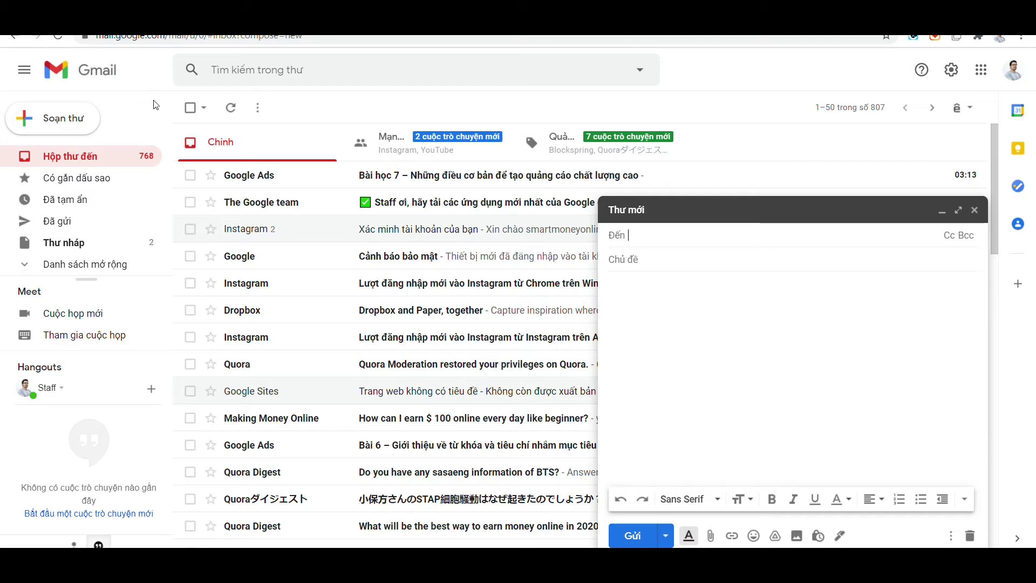
pyautogui.hotkey('ctrl', 'v')
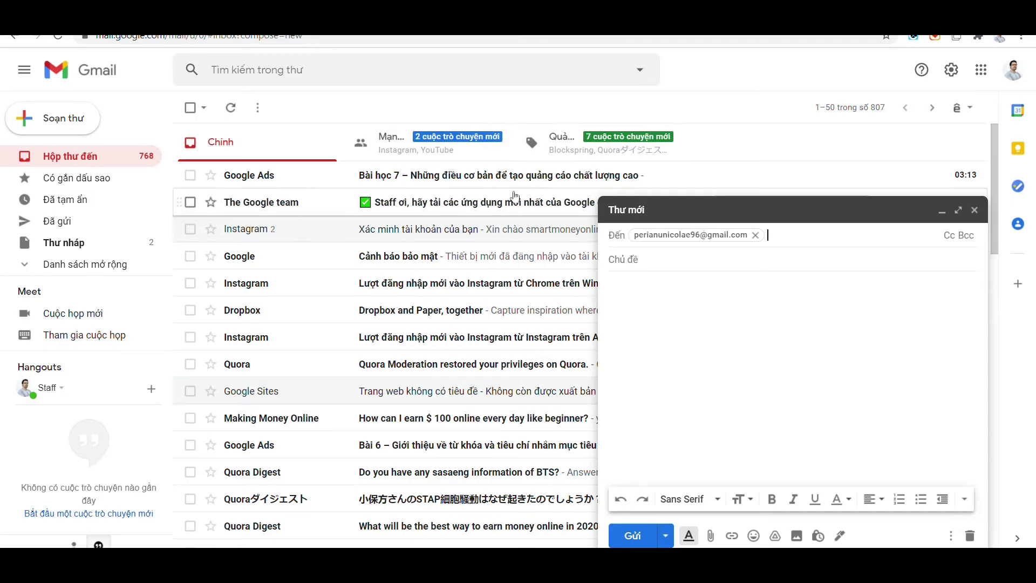
# Step: Enter "Everything you need for Make Money Online" as the email's subject
pyautogui.click(639, 257)
pyautogui.write('Eve')
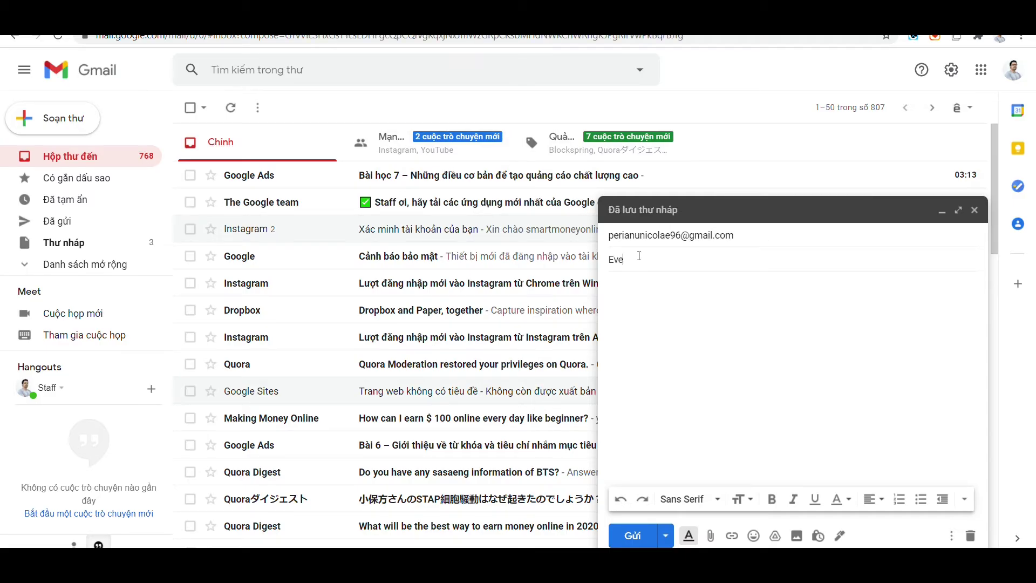
pyautogui.write('rything yoiu need for ')
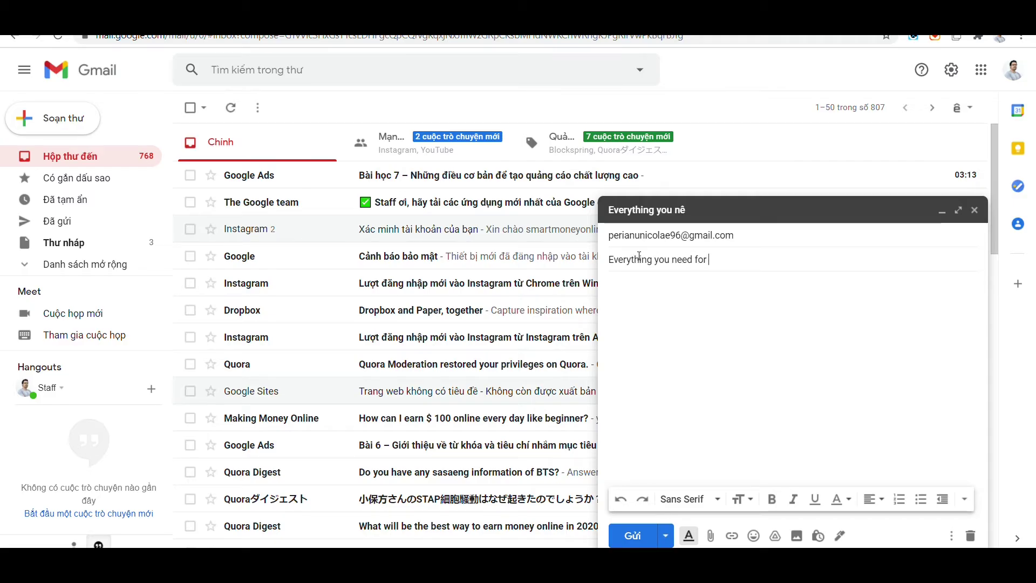
pyautogui.write('MAke')
pyautogui.press('BackSpace')
pyautogui.press('BackSpace')
pyautogui.write('ake Money Online')
# Step: Write the body "Hi bro, I see you're looking for method for MMO, here is some methods I found, I hope you will like it"
pyautogui.click(643, 285)
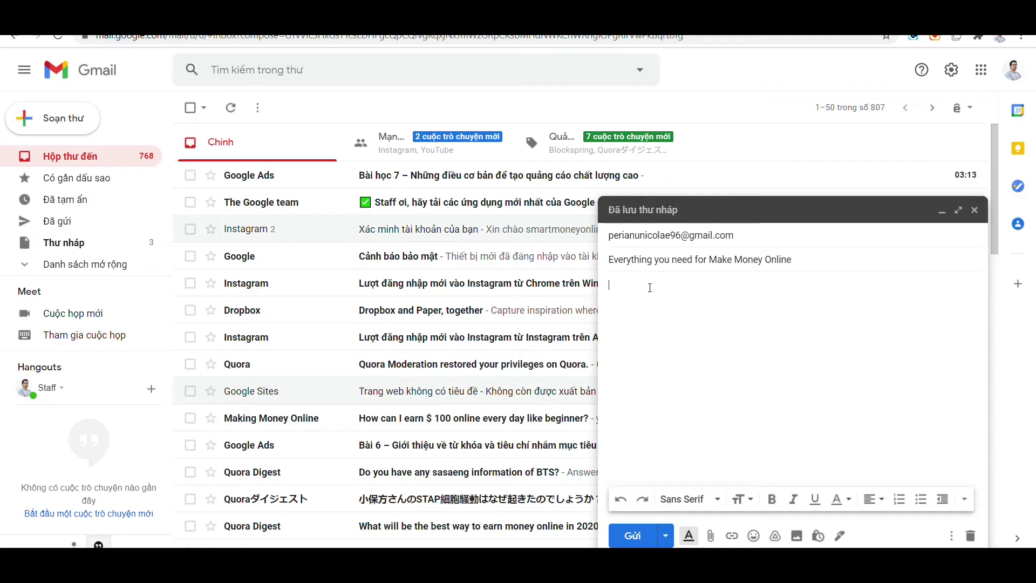
pyautogui.write('Hi bro, I see you')
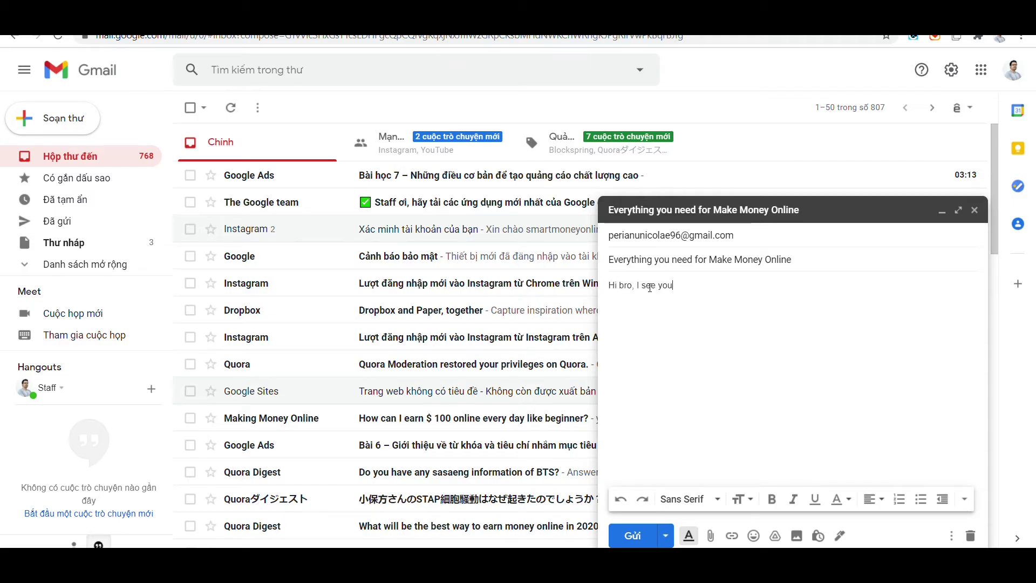
pyautogui.write("'re looking for method ")
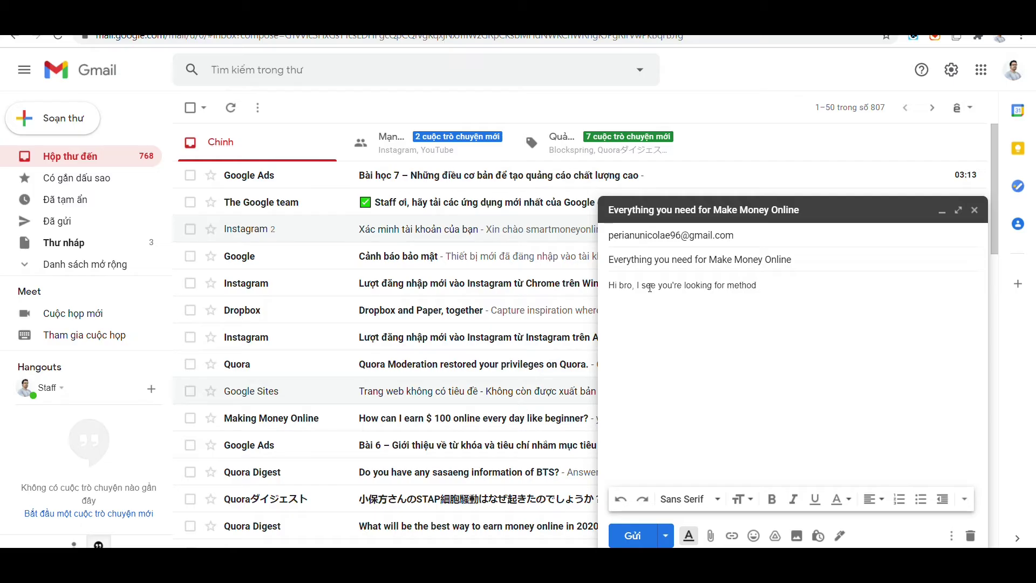
pyautogui.write('for MMO, here is')
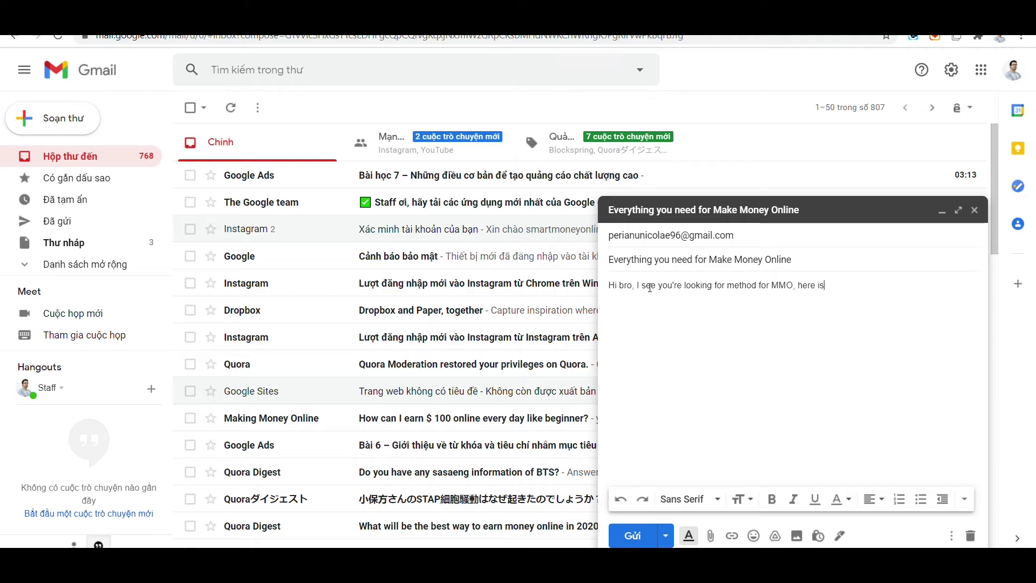
pyautogui.write(' some ')
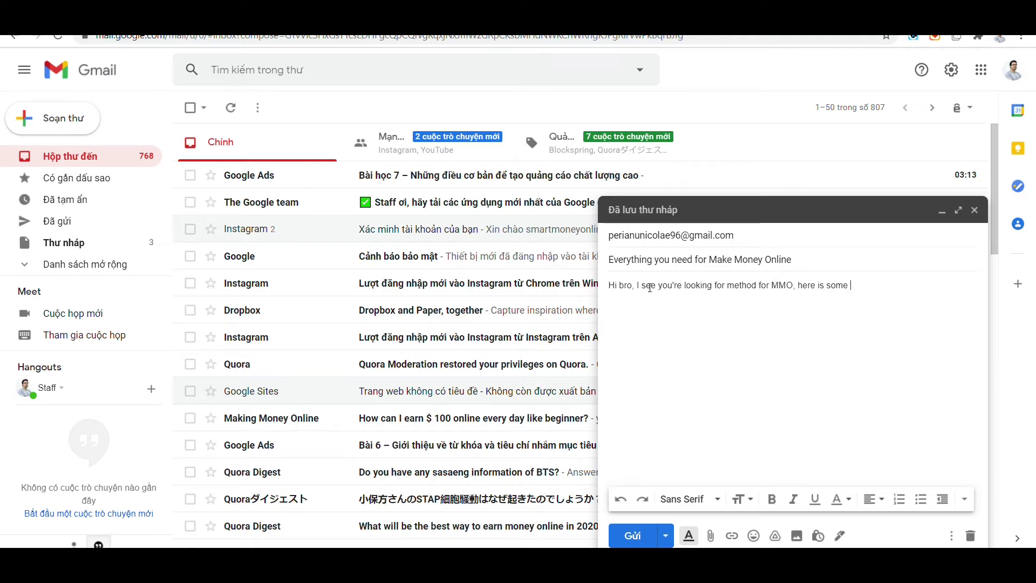
pyautogui.write('methods I found')
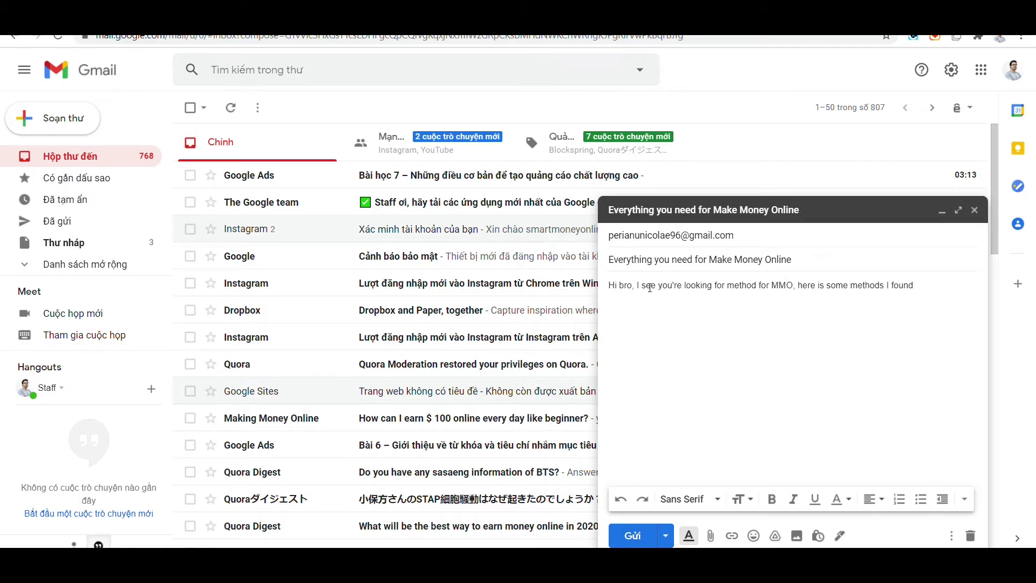
pyautogui.write(', I hope you wwill like it')
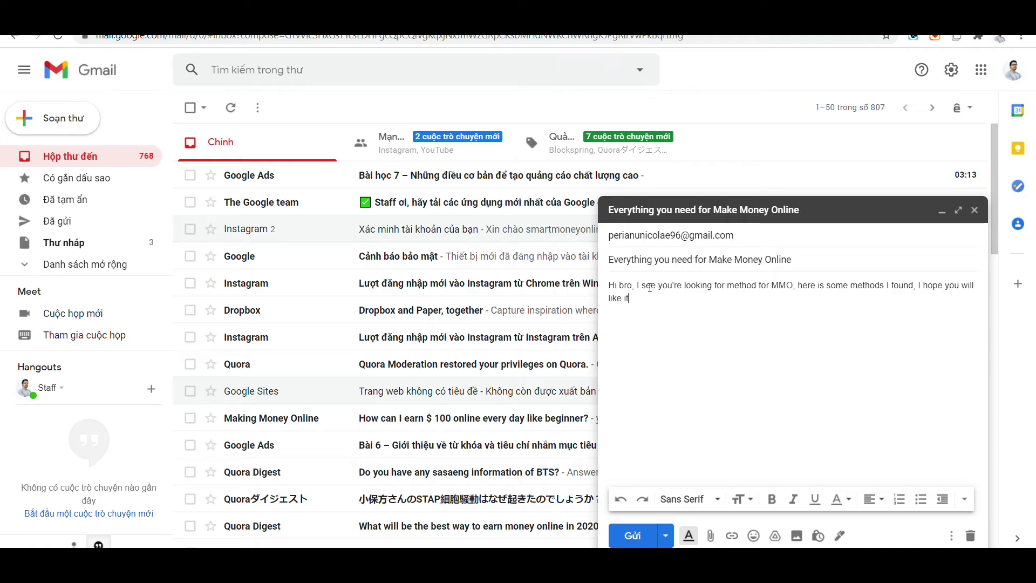
pyautogui.write('Downloa')
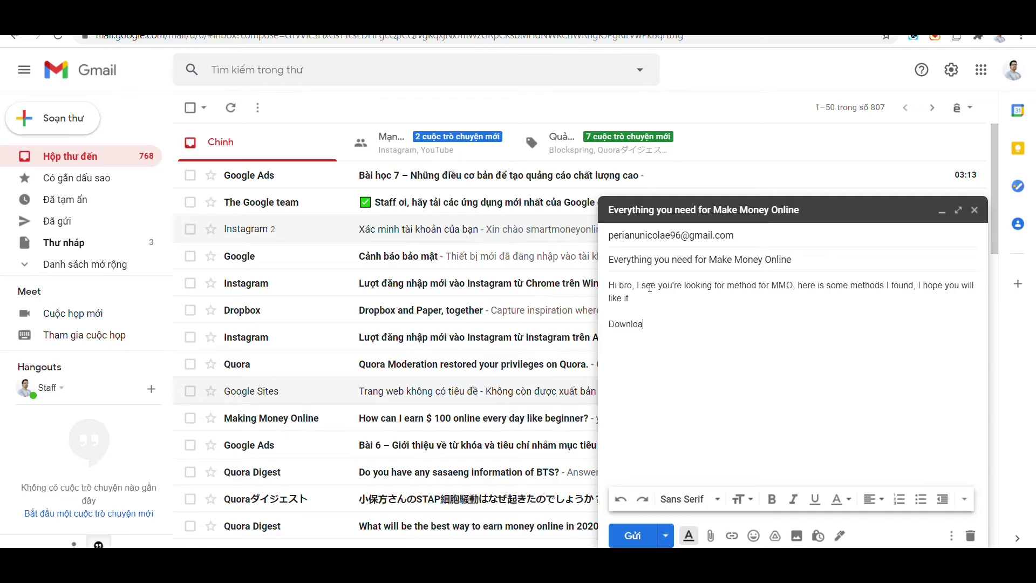
pyautogui.write('d Now')
pyautogui.hotkey('ctrl', 'shift', 'Left')
pyautogui.hotkey('ctrl', 'shift', 'Left')
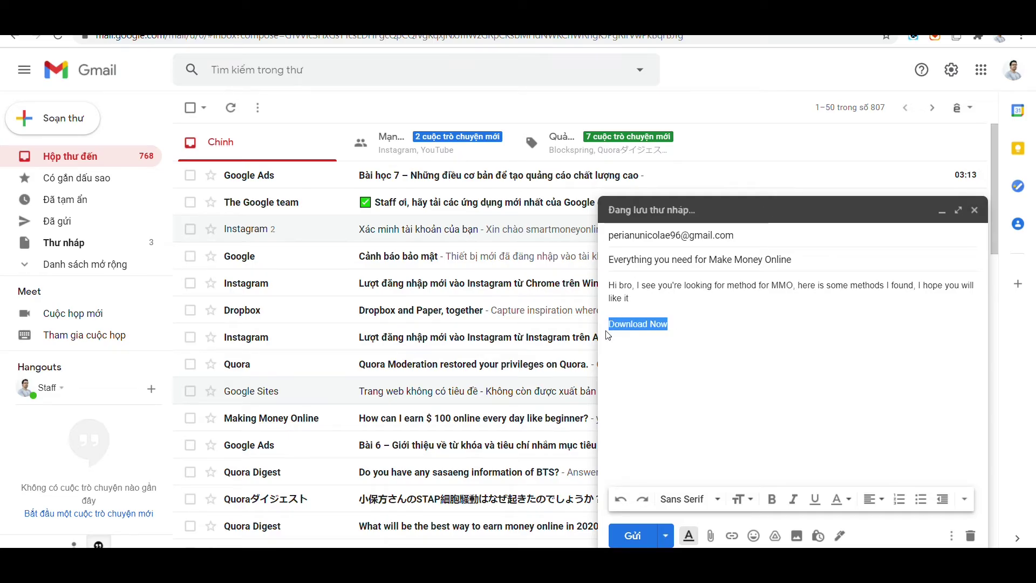
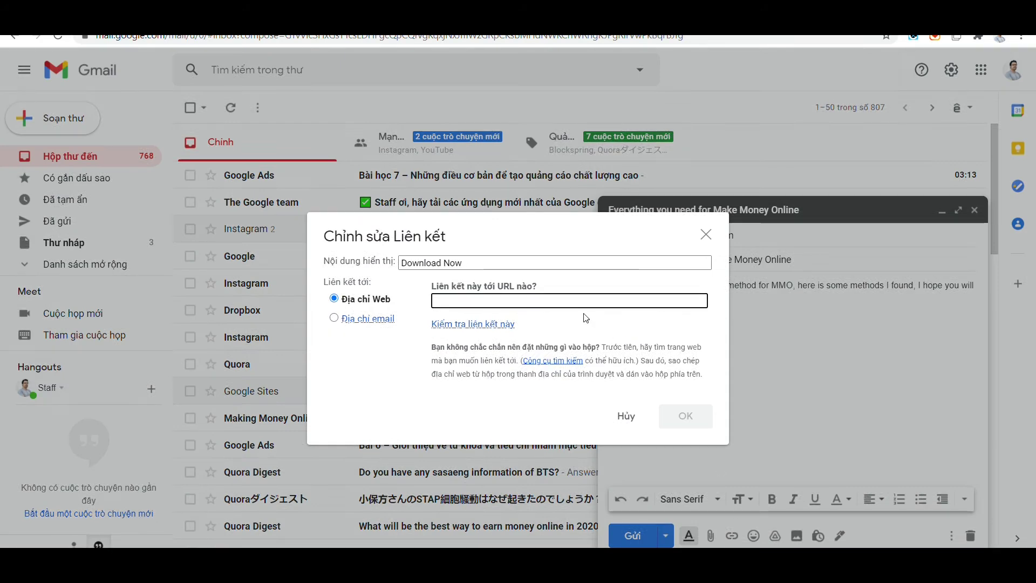
pyautogui.write('https://sites.google.com/view/makemoneyonlinepdfs/trang-ch%E1%BB%A7')
pyautogui.click(685, 416)
# Step: Add the closing line "Have a nice day !!!" without underline below the link and send the email
pyautogui.click(714, 379)
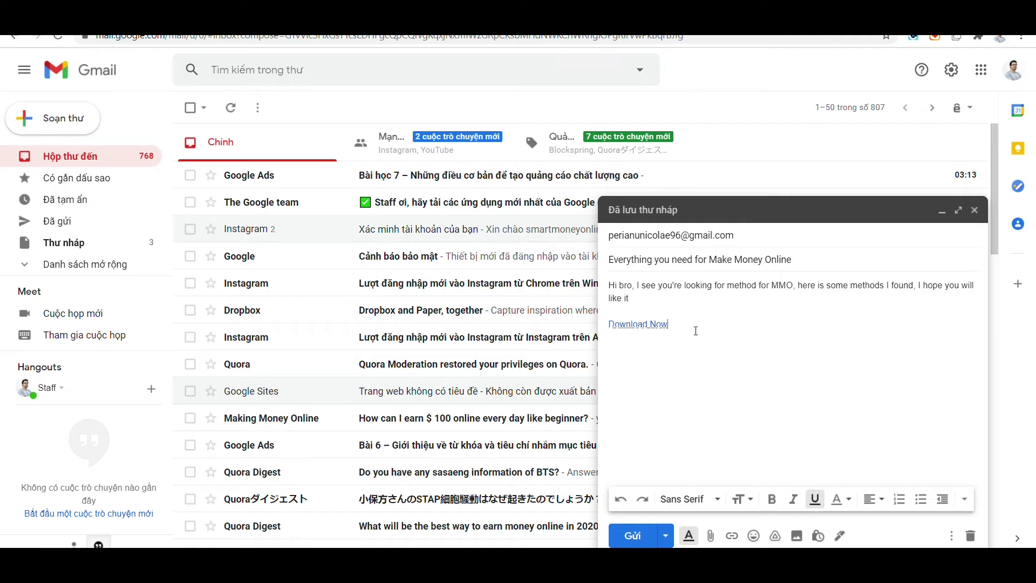
pyautogui.hotkey('ctrl', 'u')
pyautogui.write('Have a nice day !!!')
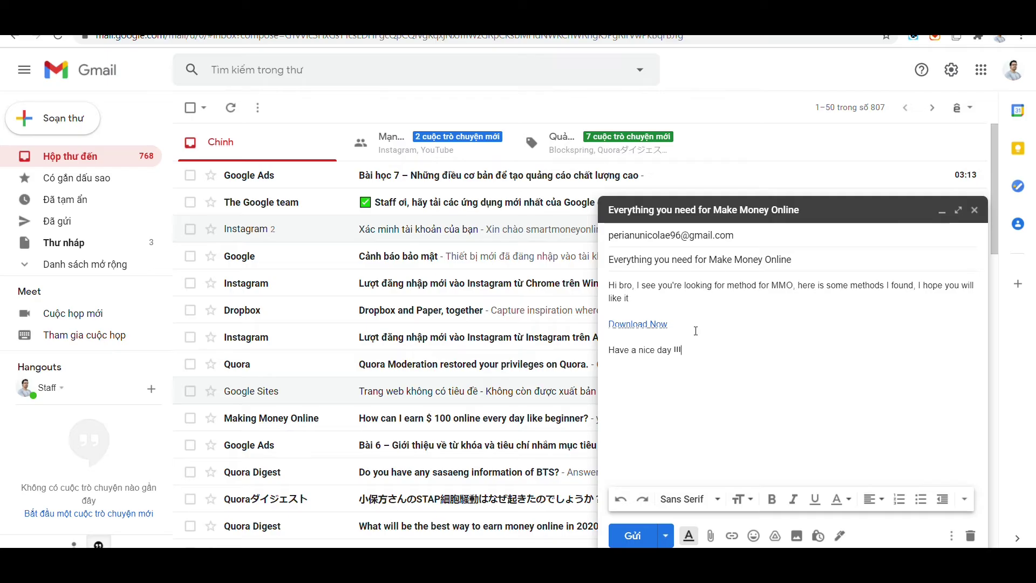
pyautogui.click(632, 535)
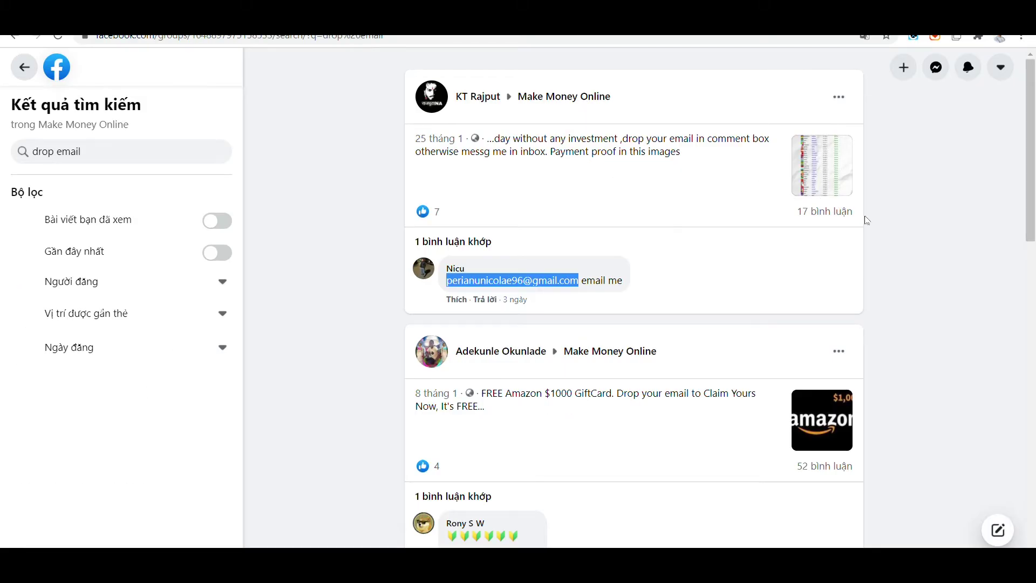
# Step: Return to the Facebook group's search results and open the comments of the 26 September 2020 "PAYING TO ALL MEMBERS" post
pyautogui.scroll(-20, 875, 215)
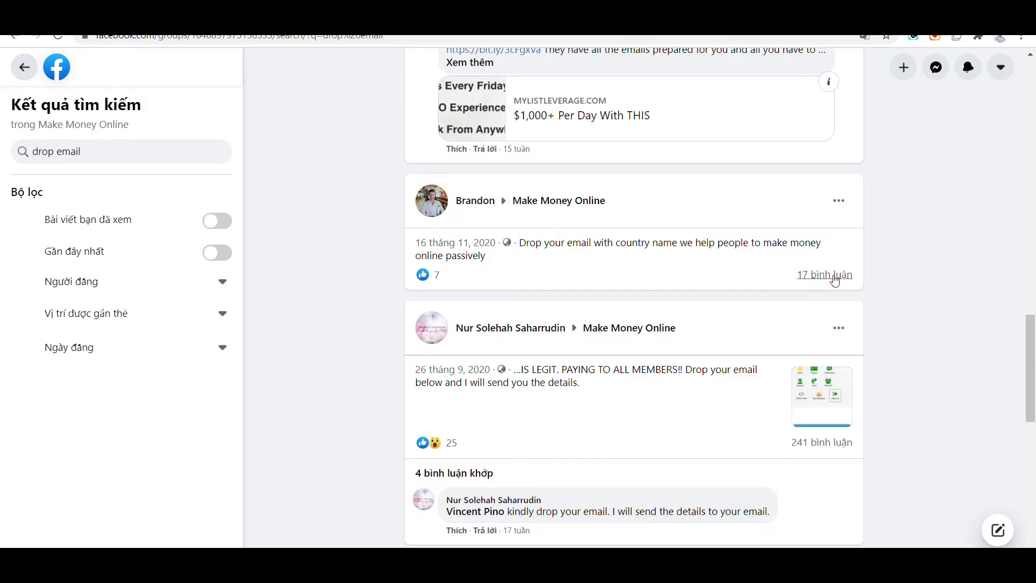
pyautogui.scroll(-4, 835, 278)
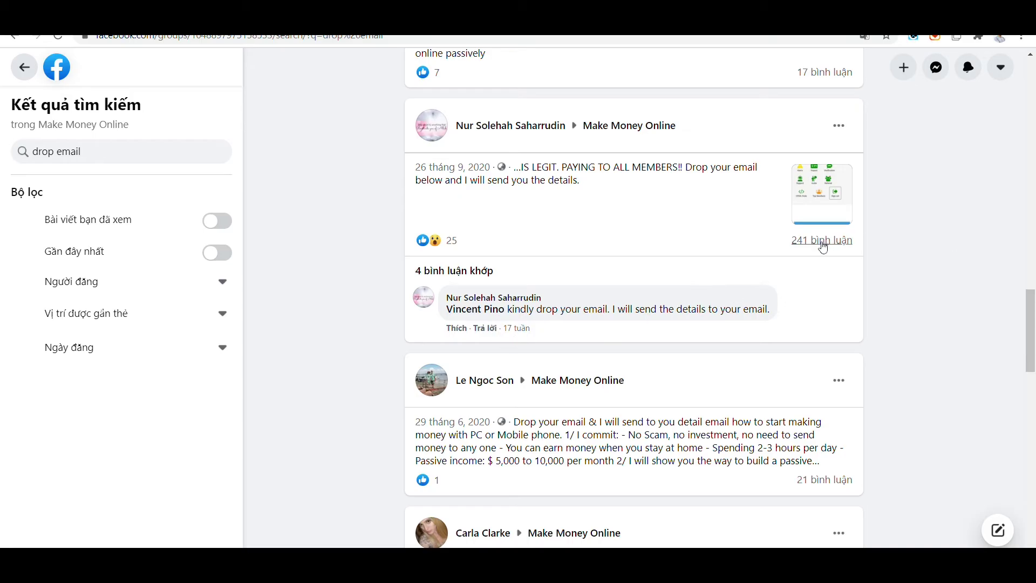
pyautogui.click(823, 247)
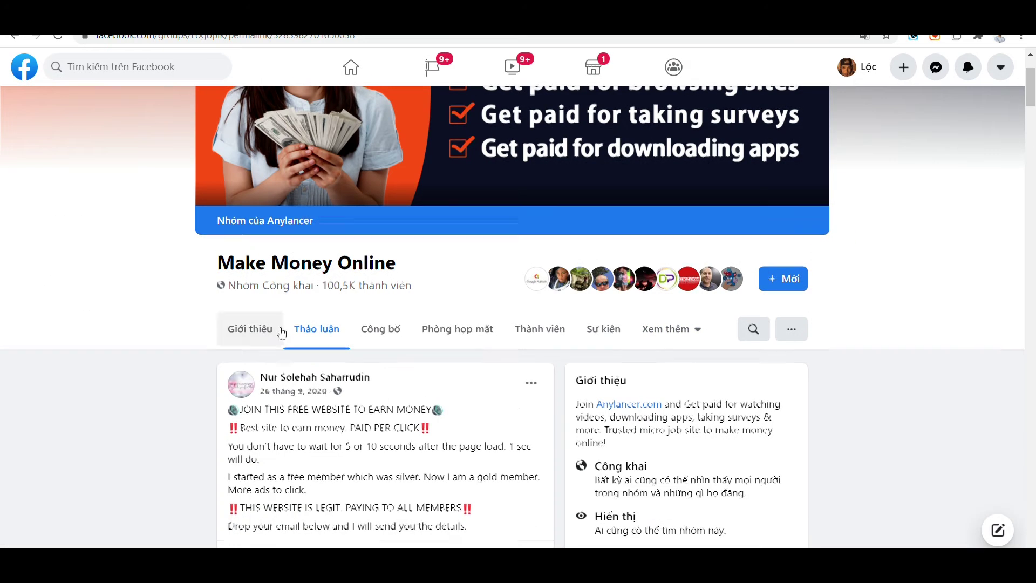
# Step: Examine the comments and replies under the opened post for email addresses left by group members
pyautogui.scroll(-6, 259, 302)
pyautogui.scroll(5, 270, 313)
pyautogui.moveTo(273, 316)
pyautogui.scroll(-4, 274, 317)
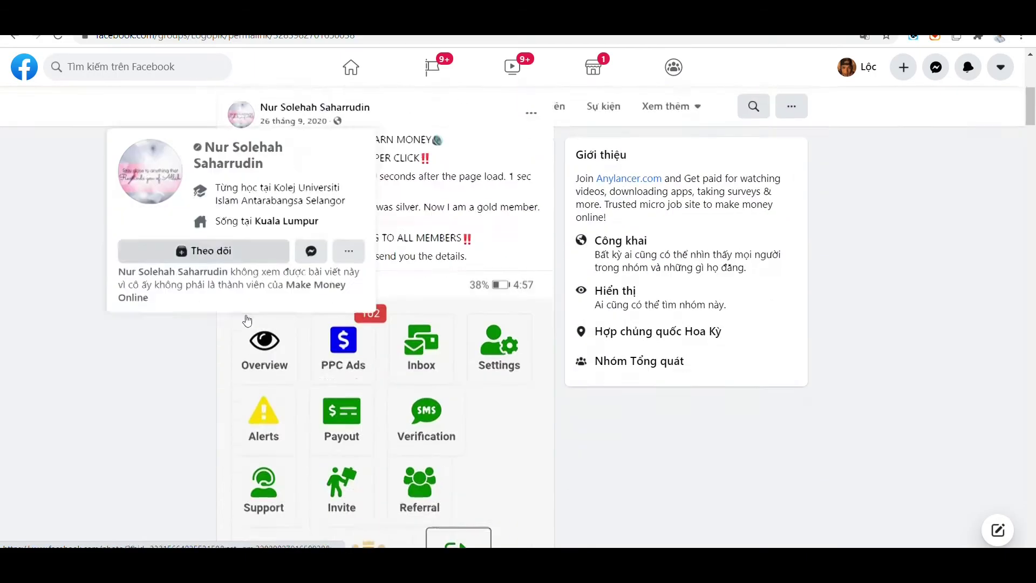
pyautogui.scroll(-6, 399, 245)
pyautogui.scroll(-3, 398, 245)
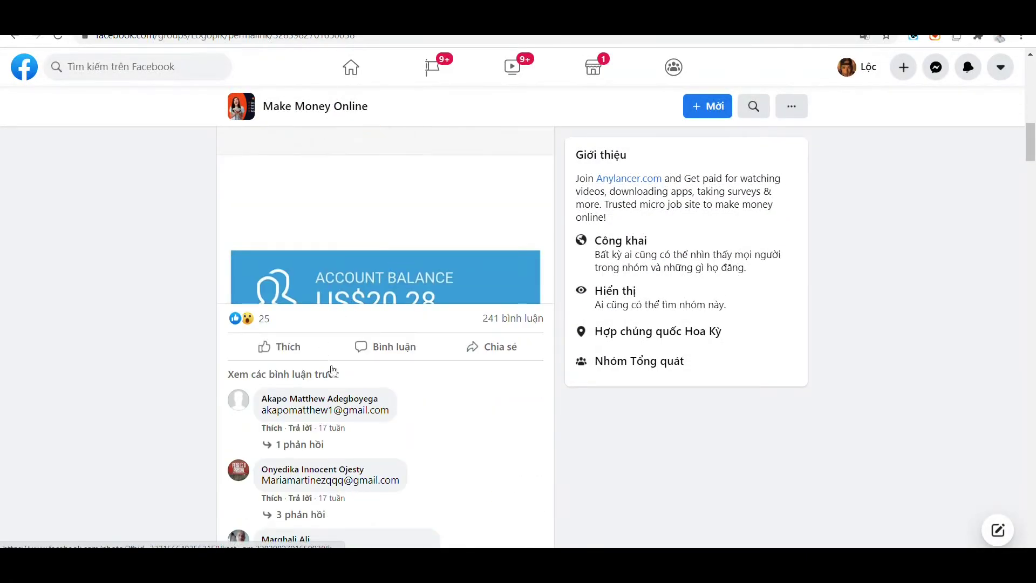
pyautogui.scroll(-3, 184, 342)
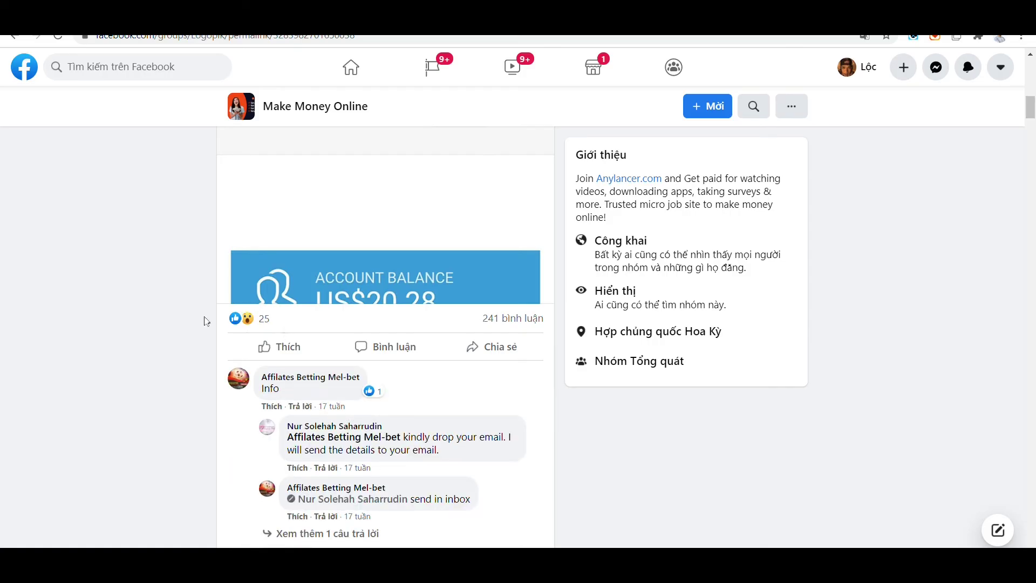
pyautogui.scroll(-3, 163, 308)
pyautogui.scroll(-10, 180, 307)
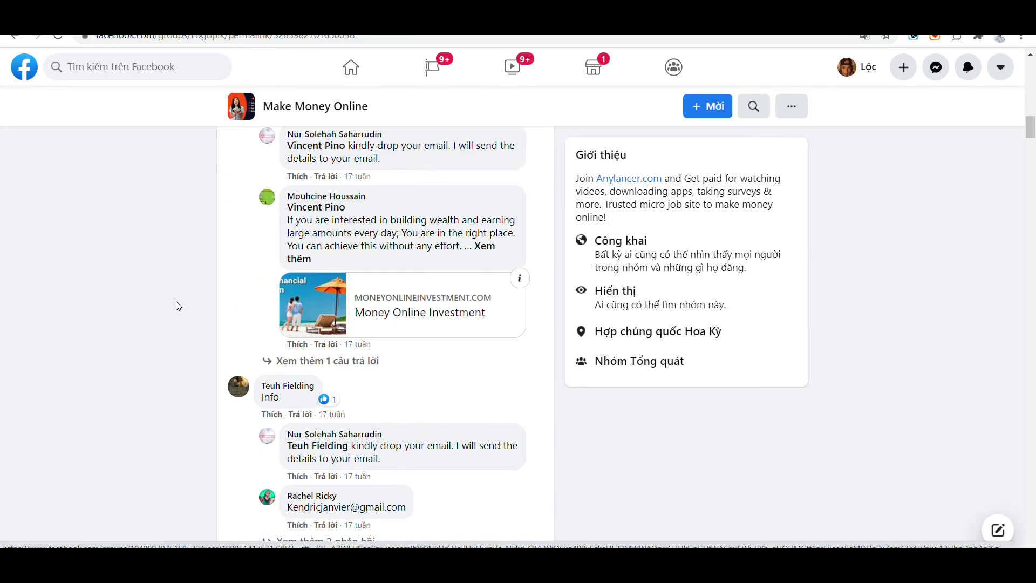
pyautogui.scroll(-5, 176, 306)
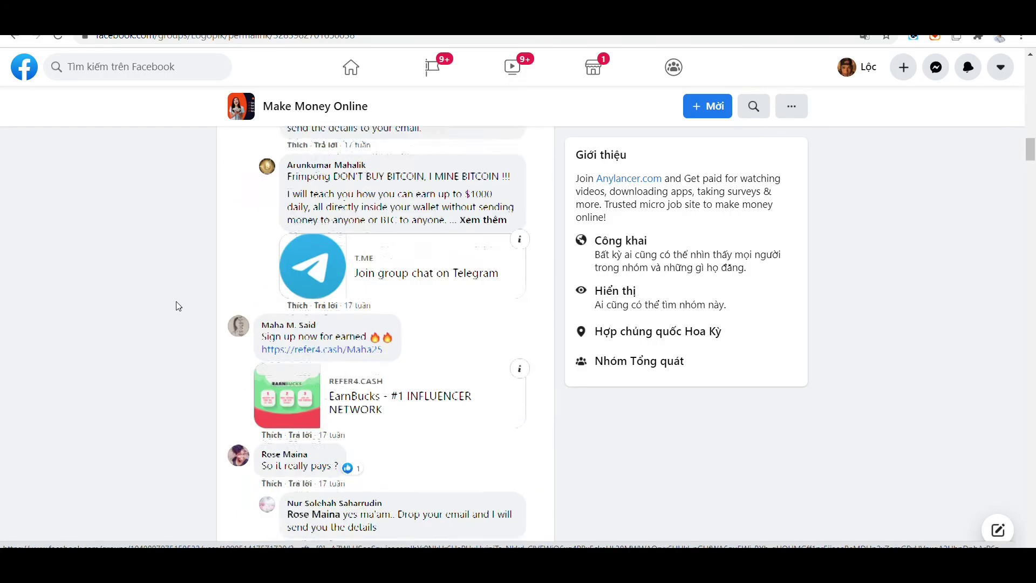
pyautogui.scroll(-6, 179, 307)
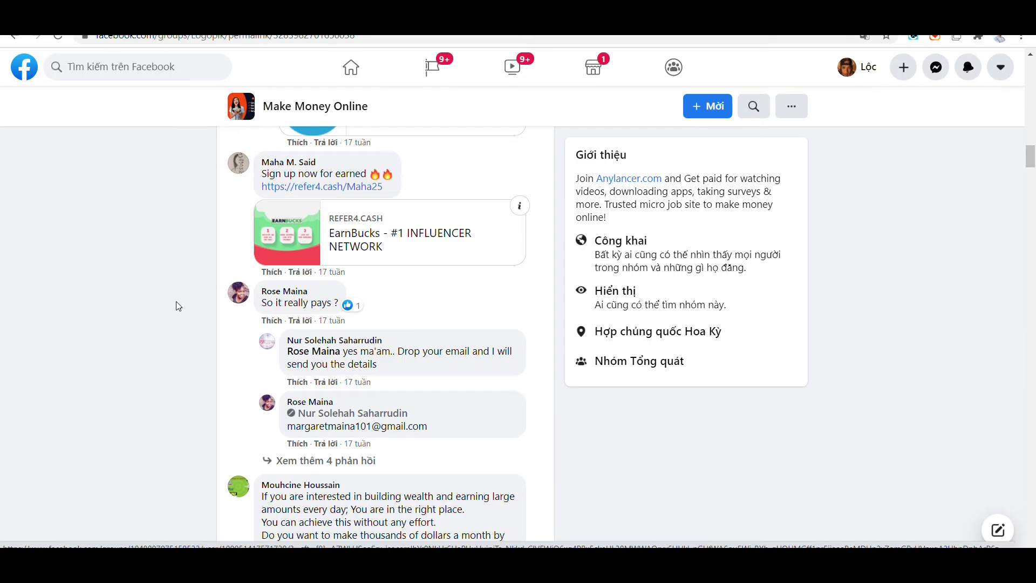
# Step: Examine the further comments and replies down the same post for more email addresses shared by group members
pyautogui.scroll(-6, 178, 307)
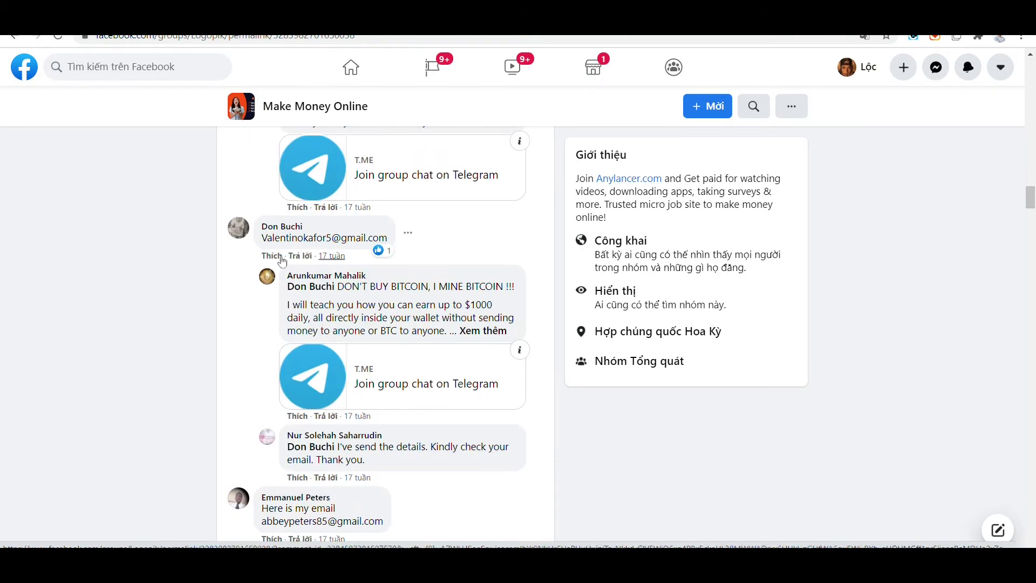
pyautogui.scroll(-4, 246, 272)
pyautogui.scroll(-3, 247, 276)
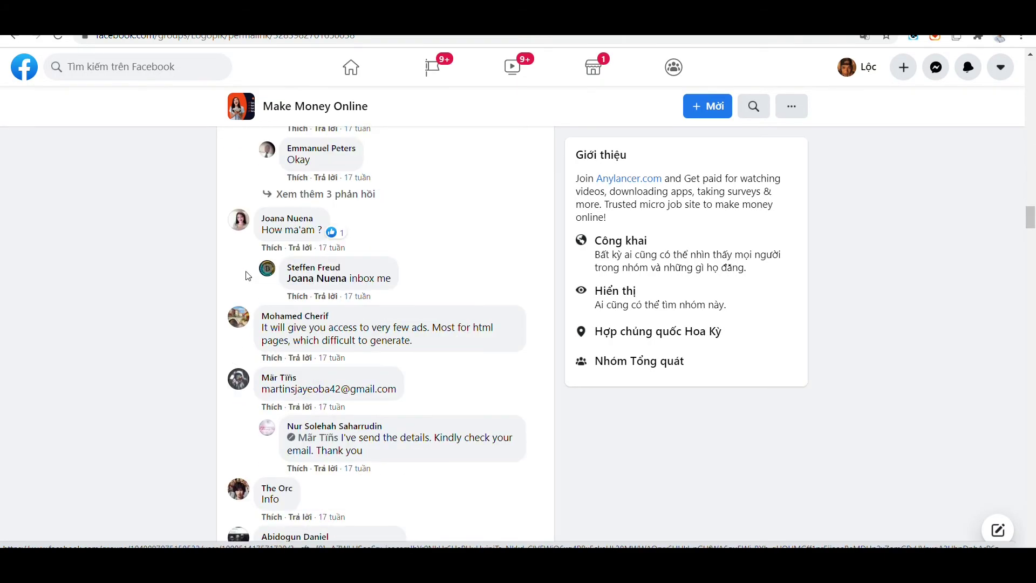
pyautogui.scroll(-3, 248, 276)
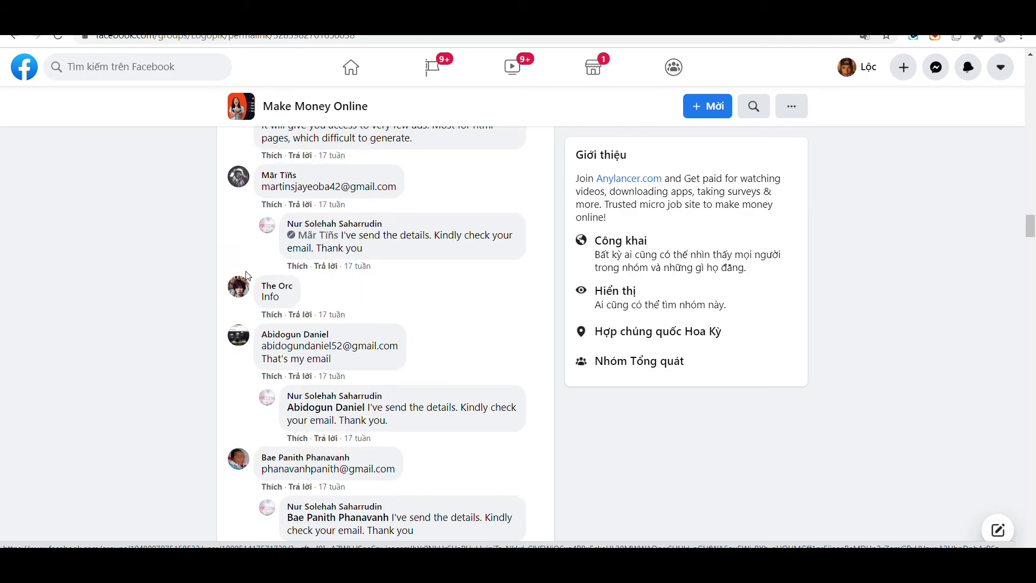
pyautogui.scroll(-9, 247, 276)
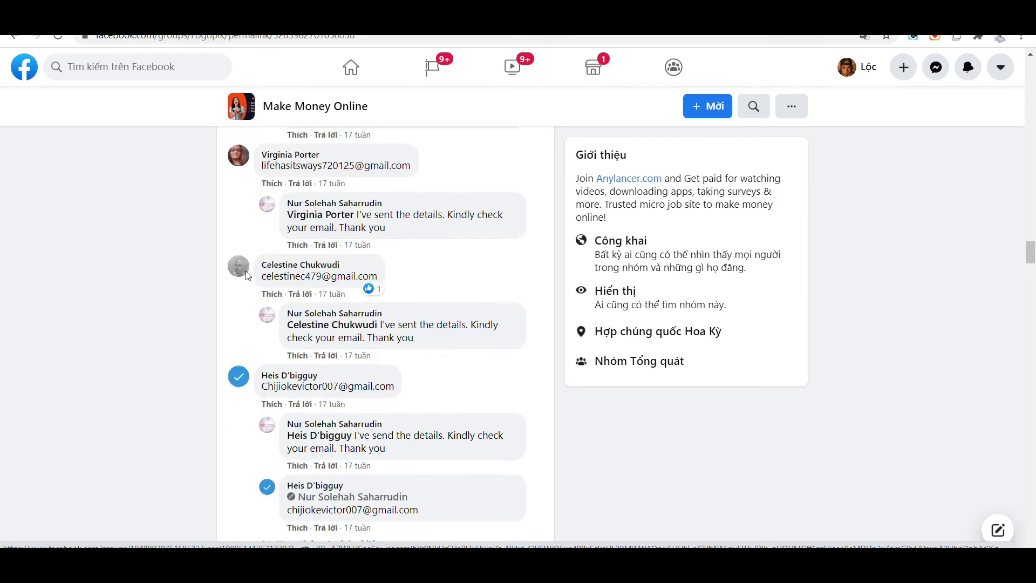
pyautogui.scroll(-3, 248, 276)
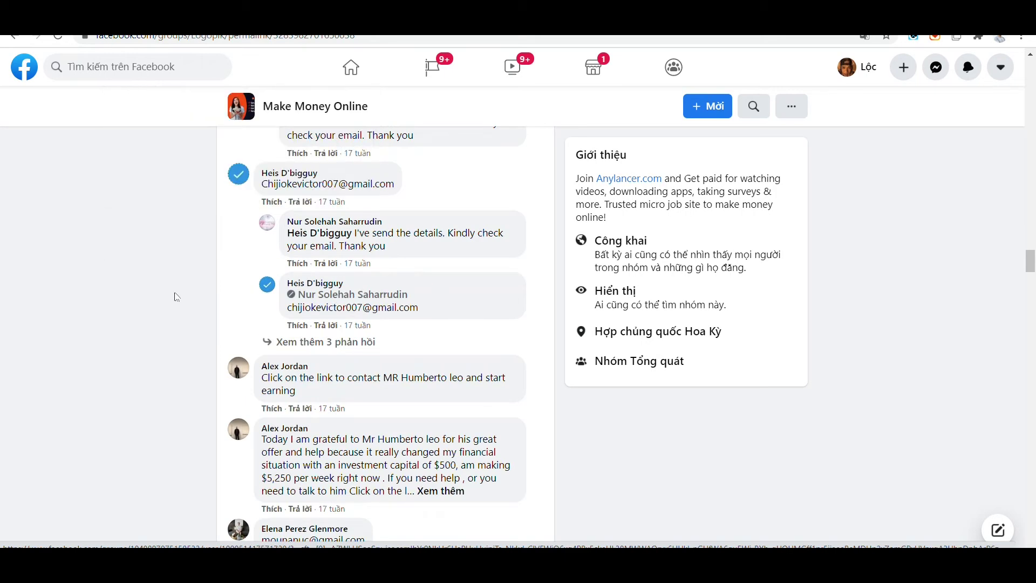
pyautogui.scroll(-5, 299, 301)
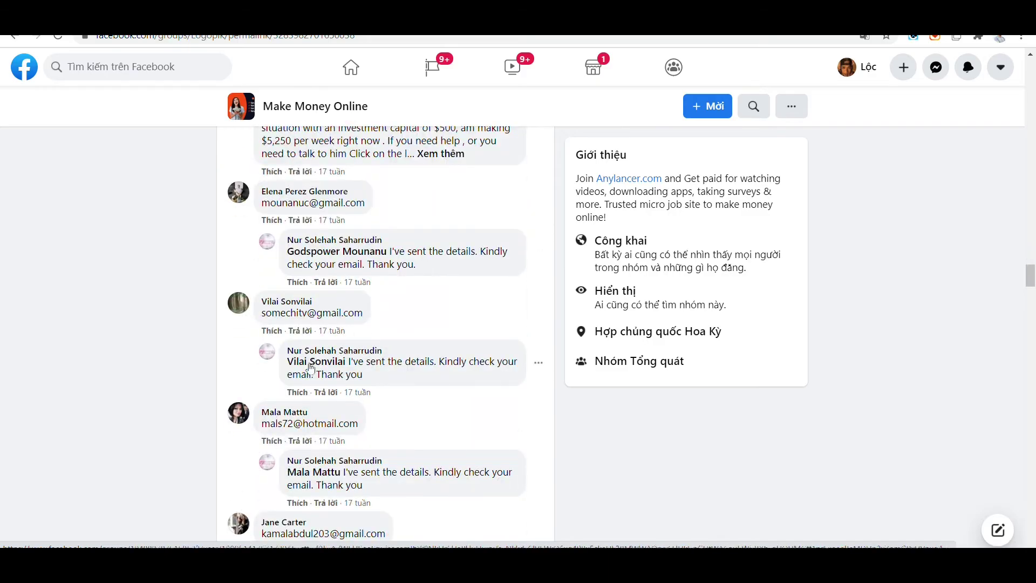
pyautogui.scroll(-6, 433, 322)
pyautogui.scroll(-10, 432, 328)
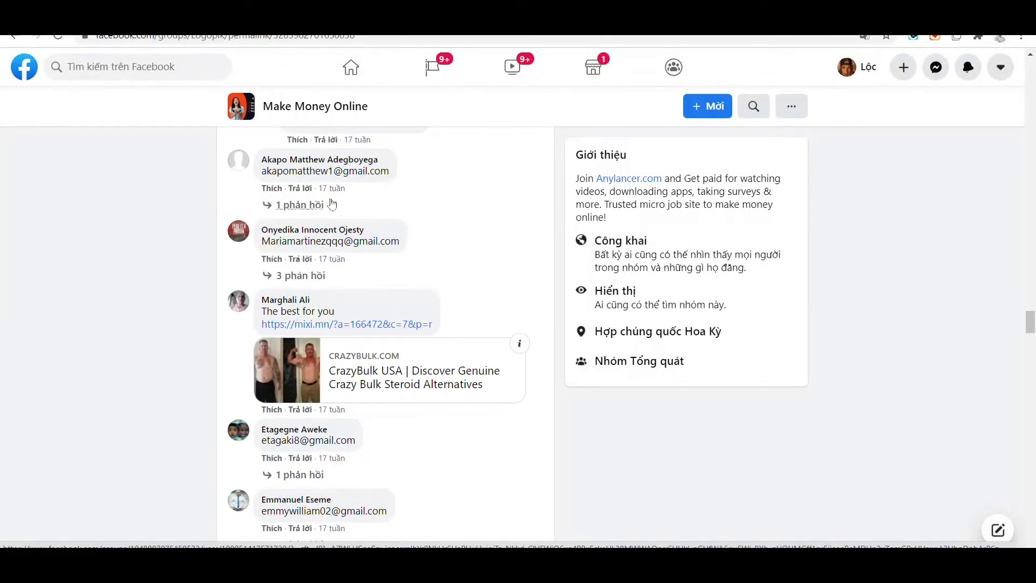
pyautogui.scroll(-9, 398, 227)
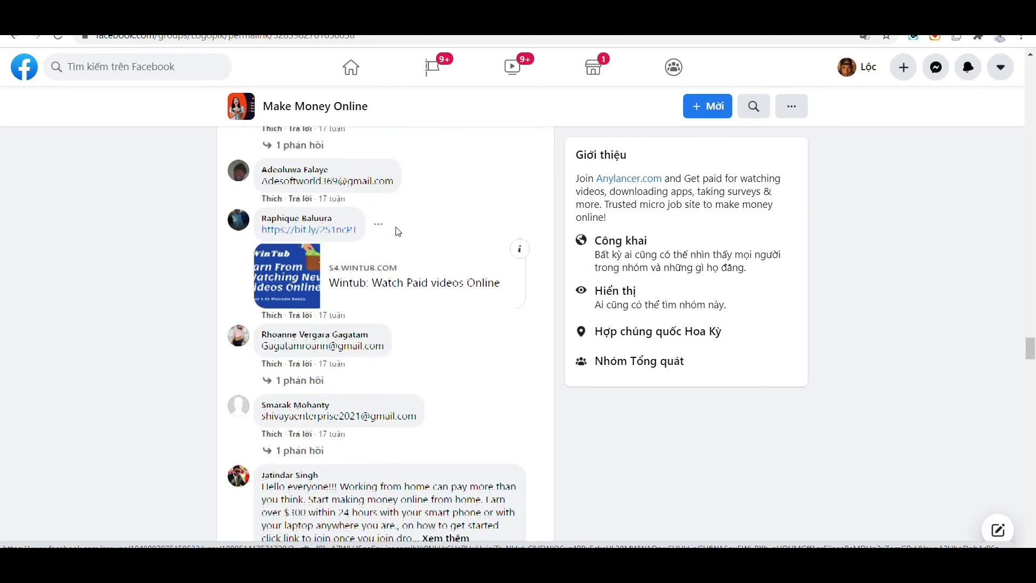
pyautogui.scroll(-4, 398, 231)
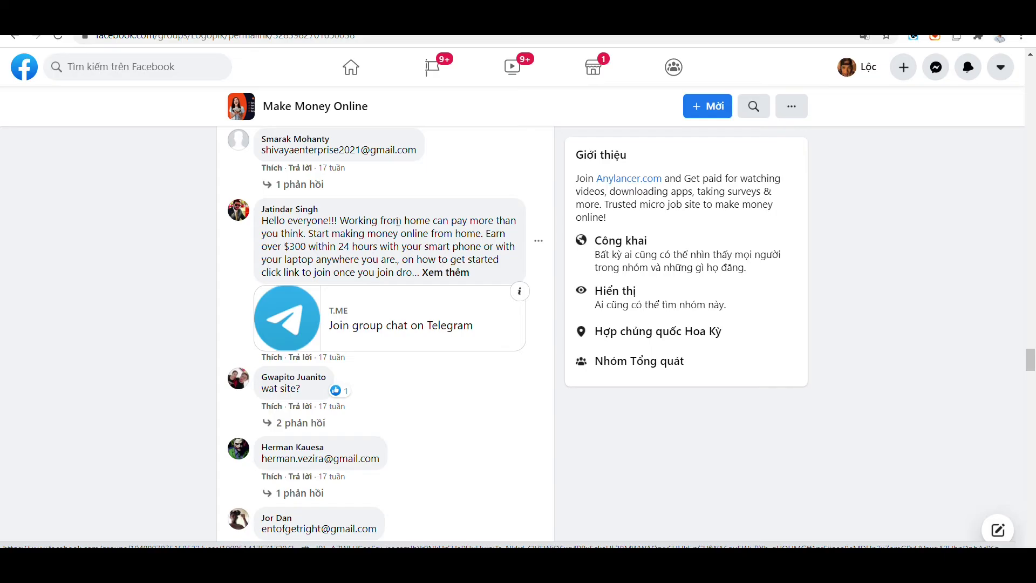
pyautogui.scroll(-3, 398, 224)
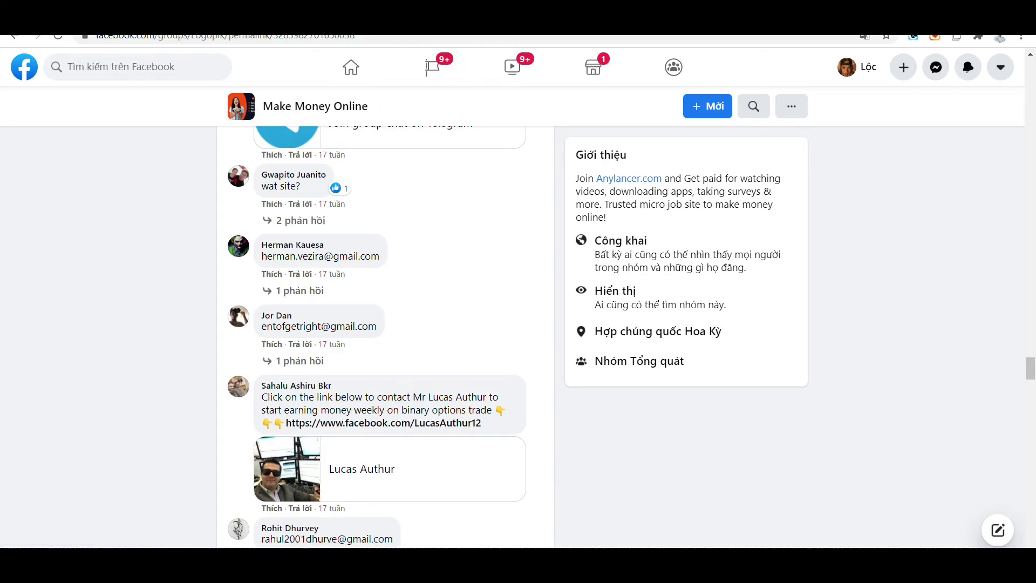
# Step: Switch to the Gmail browser tab and load quora.com in it
pyautogui.click(432, 12)
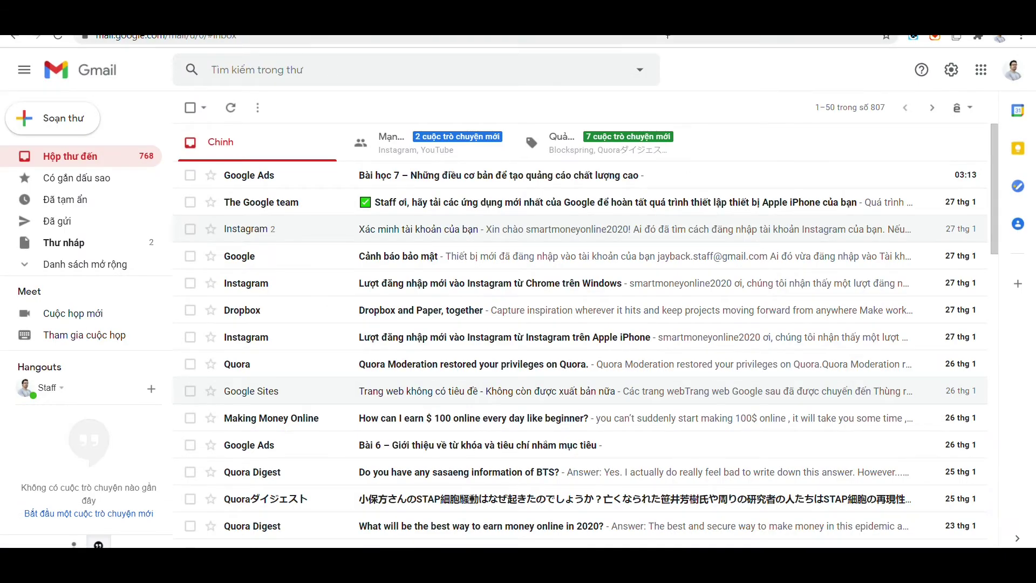
pyautogui.hotkey('ctrl', 'l')
pyautogui.write('quo')
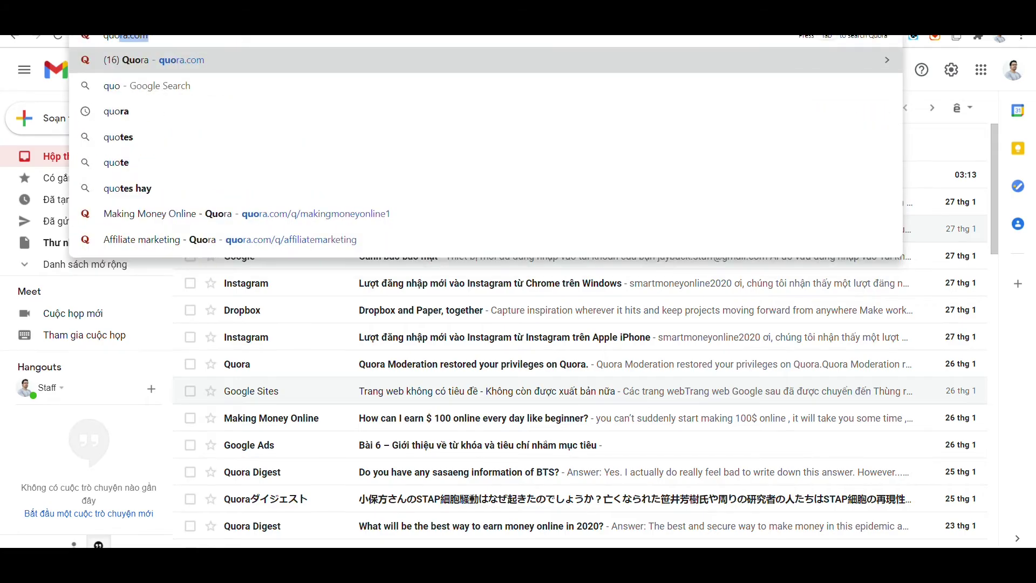
pyautogui.press('Return')
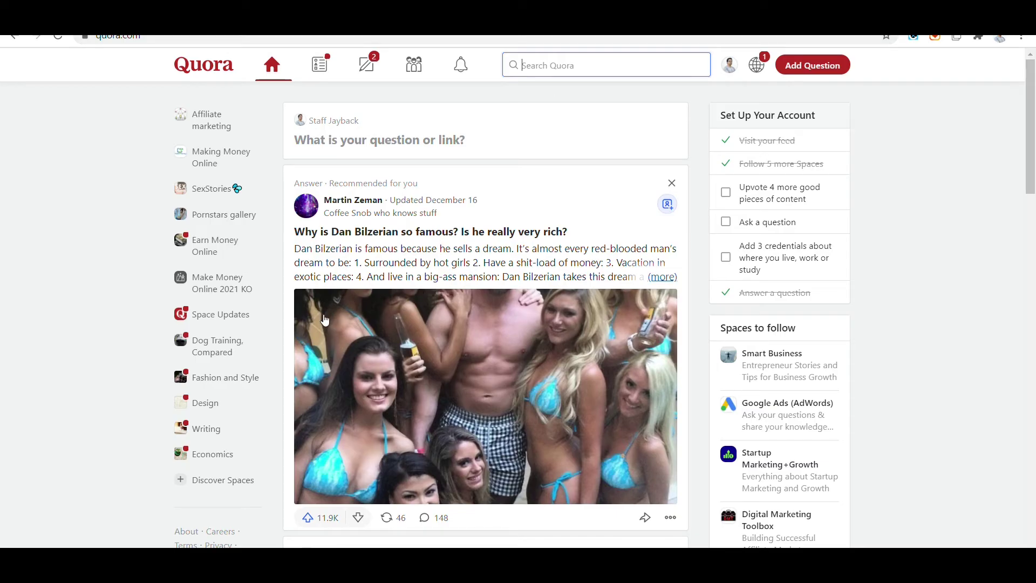
# Step: Search Quora for "how to make money online" and open the suggested question "How do I make money online from home?"
pyautogui.click(553, 65)
pyautogui.write('how t')
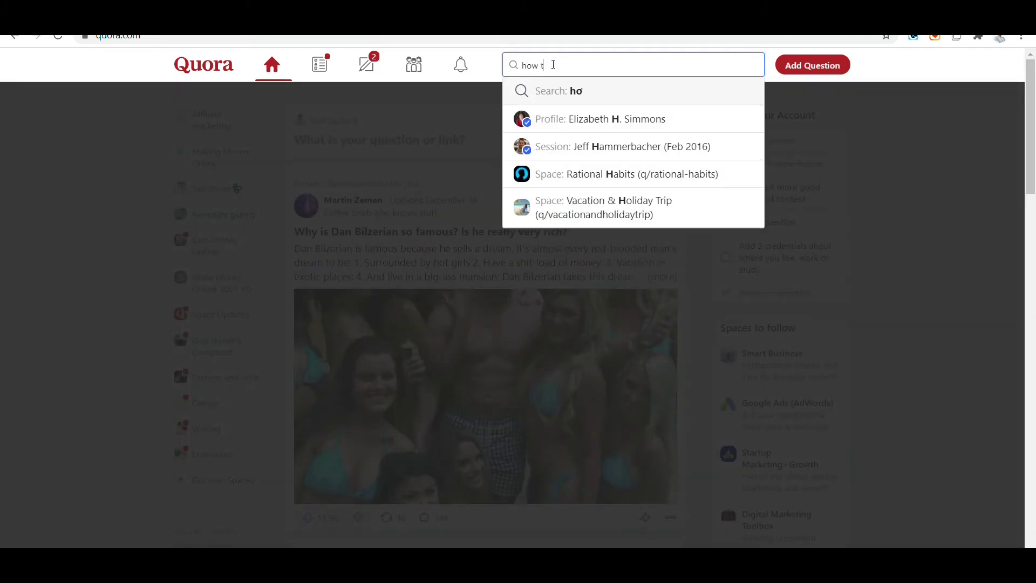
pyautogui.write('o make money online')
pyautogui.press('Return')
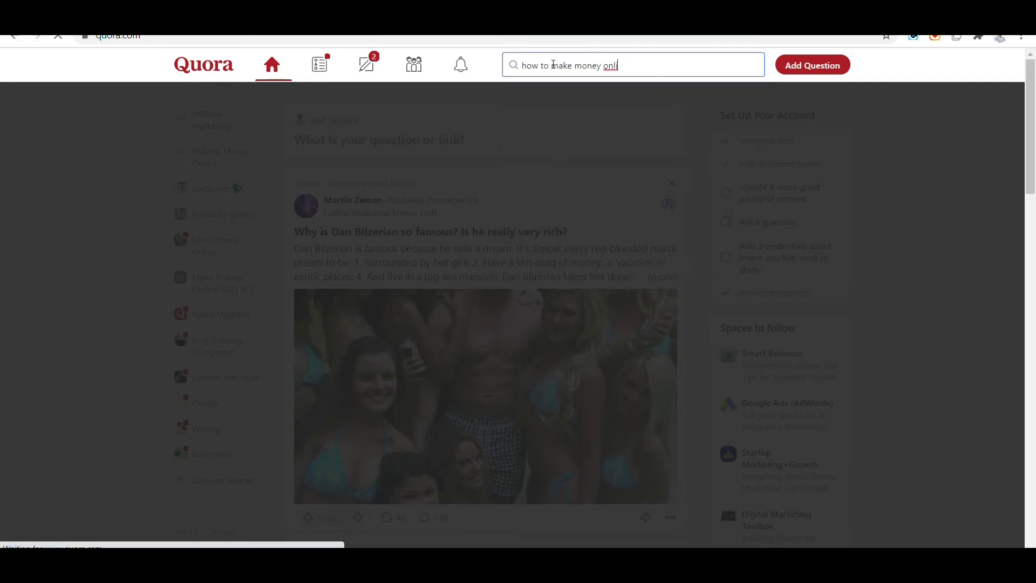
pyautogui.click(658, 67)
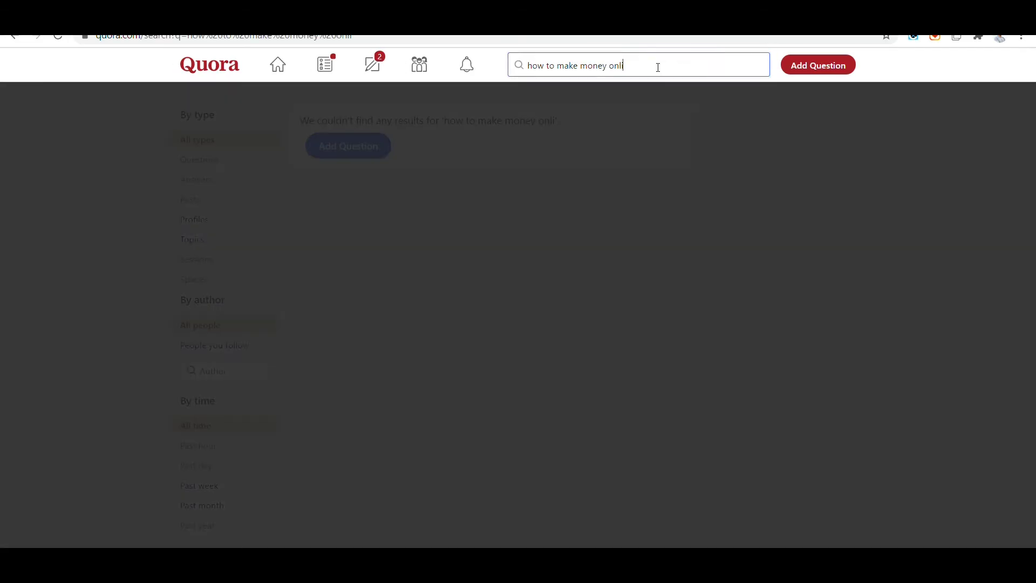
pyautogui.write('ne')
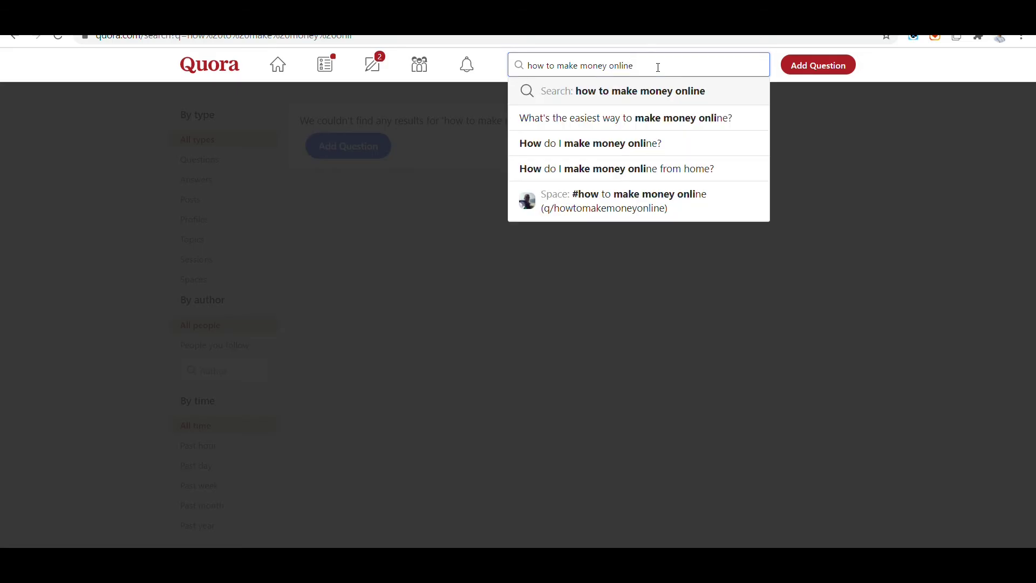
pyautogui.click(646, 169)
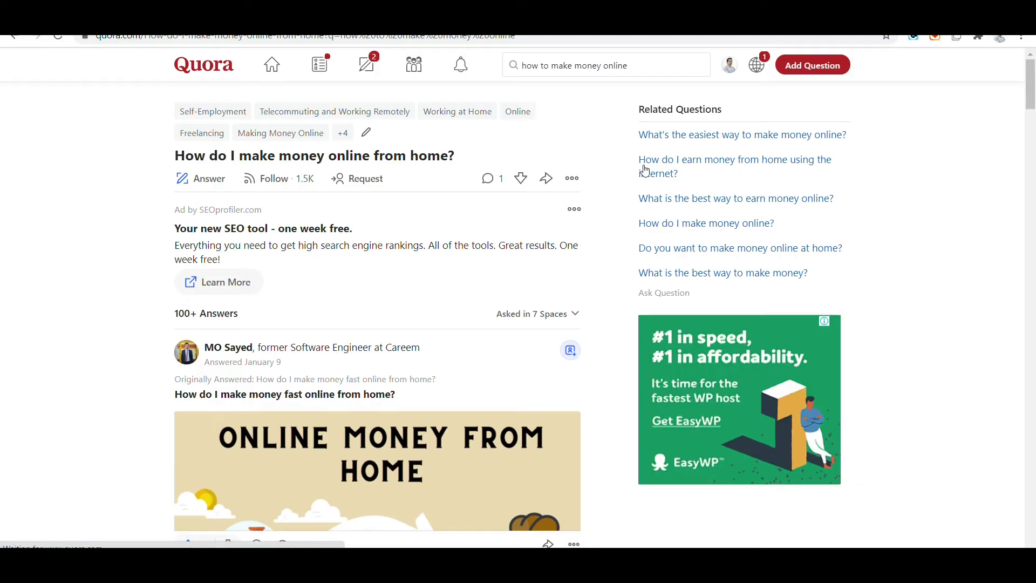
# Step: Upvote the first answer under the question and return to the question's heading
pyautogui.scroll(-8, 594, 171)
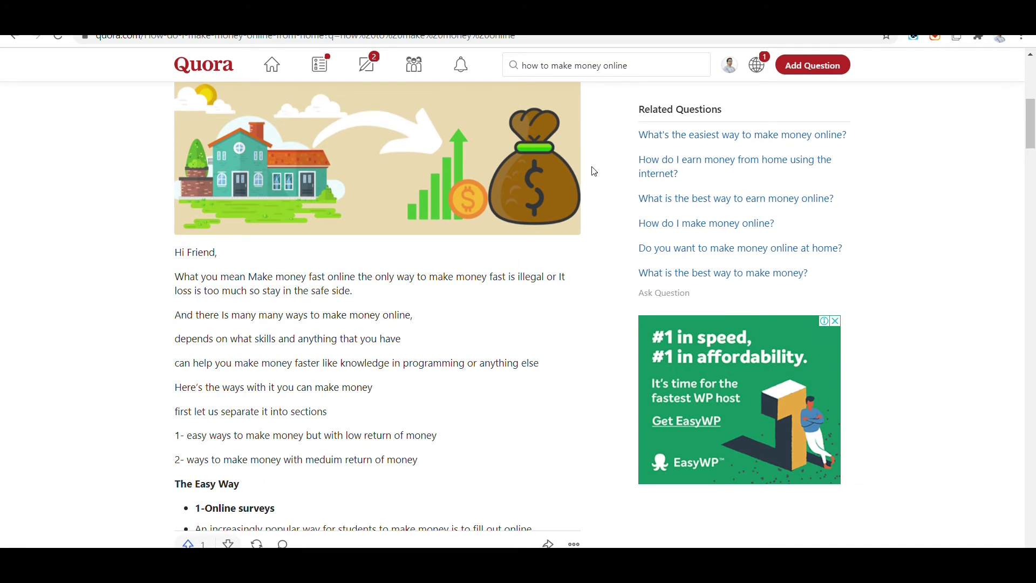
pyautogui.scroll(-4, 594, 172)
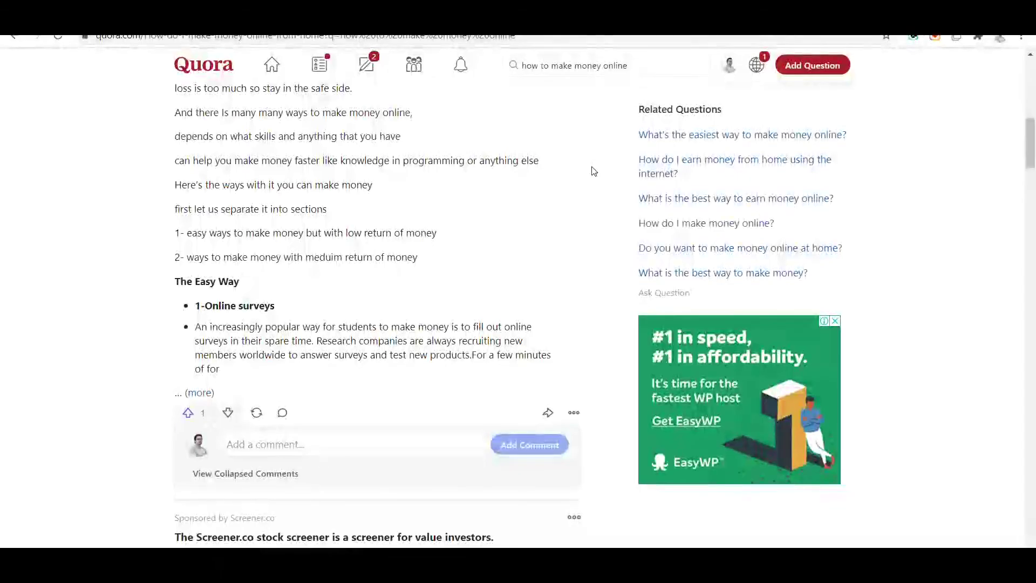
pyautogui.click(188, 413)
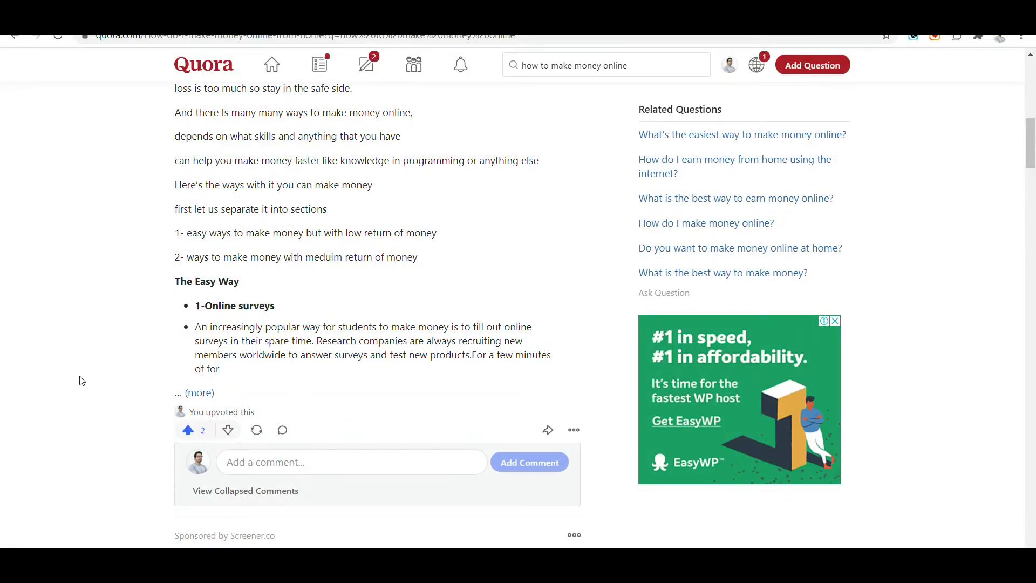
pyautogui.scroll(-8, 82, 381)
pyautogui.scroll(15, 80, 358)
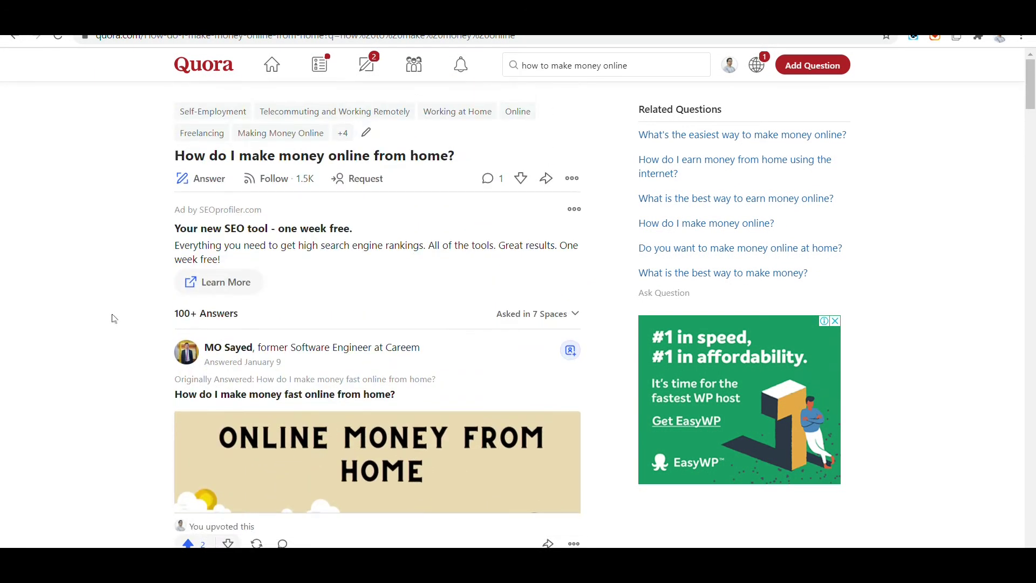
# Step: Open the related question "How do I earn money from home using the internet?" and look through its first answer
pyautogui.click(769, 168)
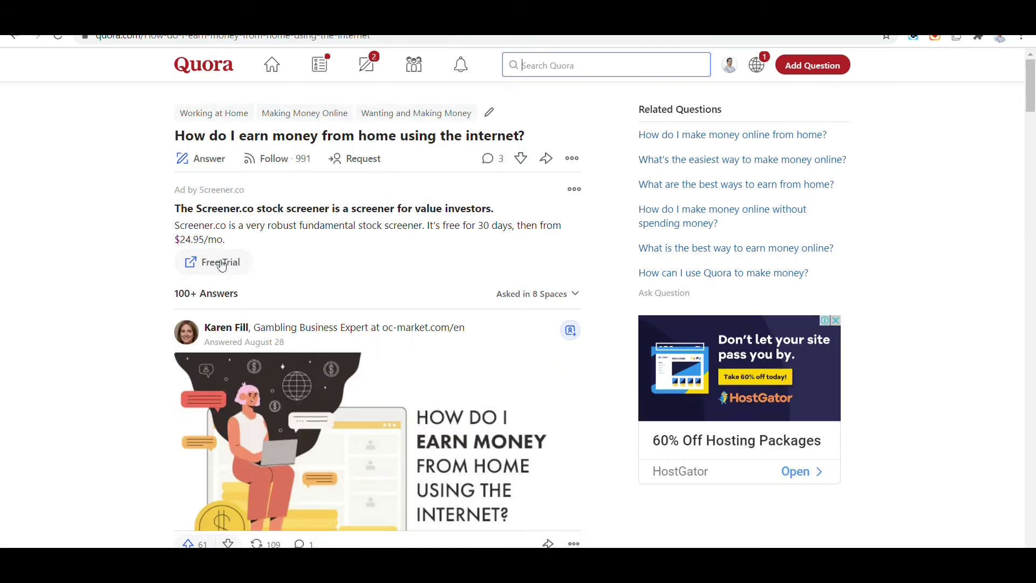
pyautogui.scroll(-6, 221, 264)
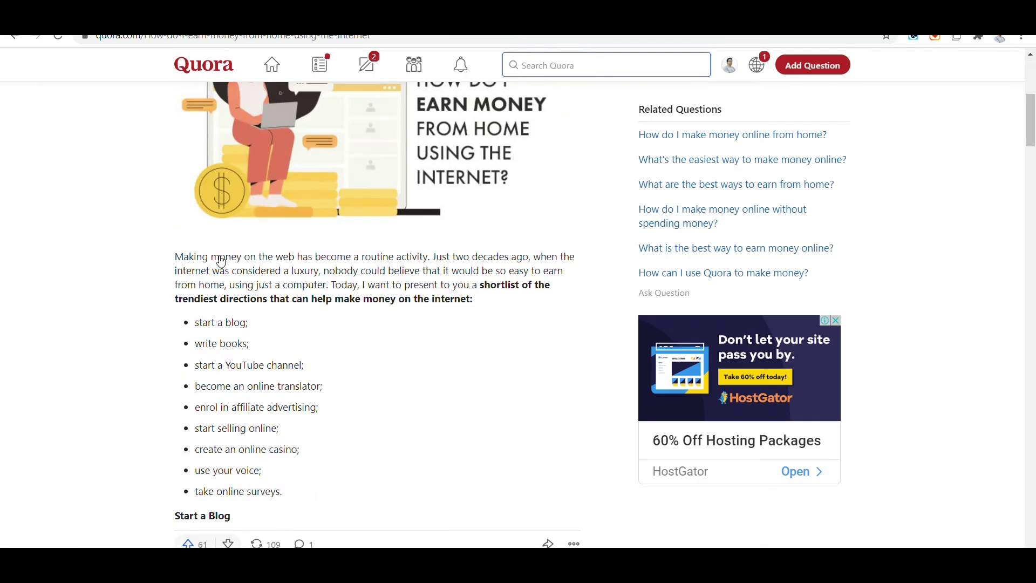
pyautogui.scroll(-5, 221, 262)
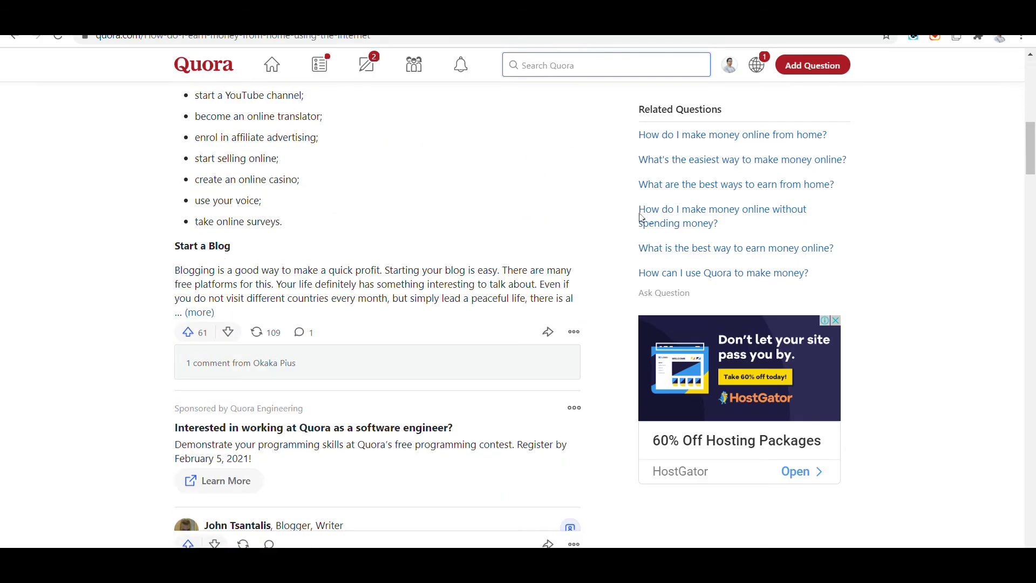
# Step: Browse from one related question to another and open "What is the best way to earn money online?"
pyautogui.click(675, 220)
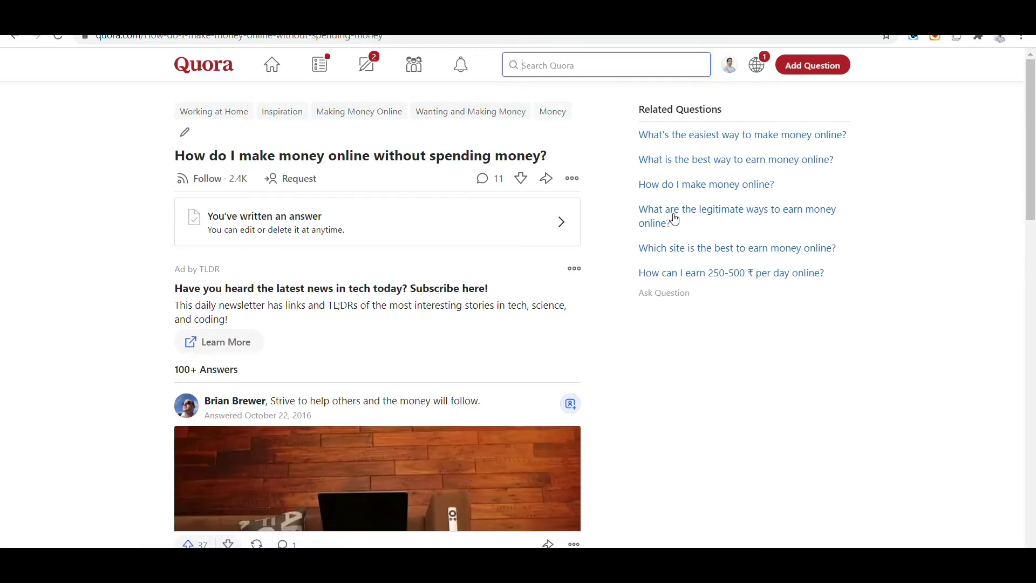
pyautogui.click(676, 250)
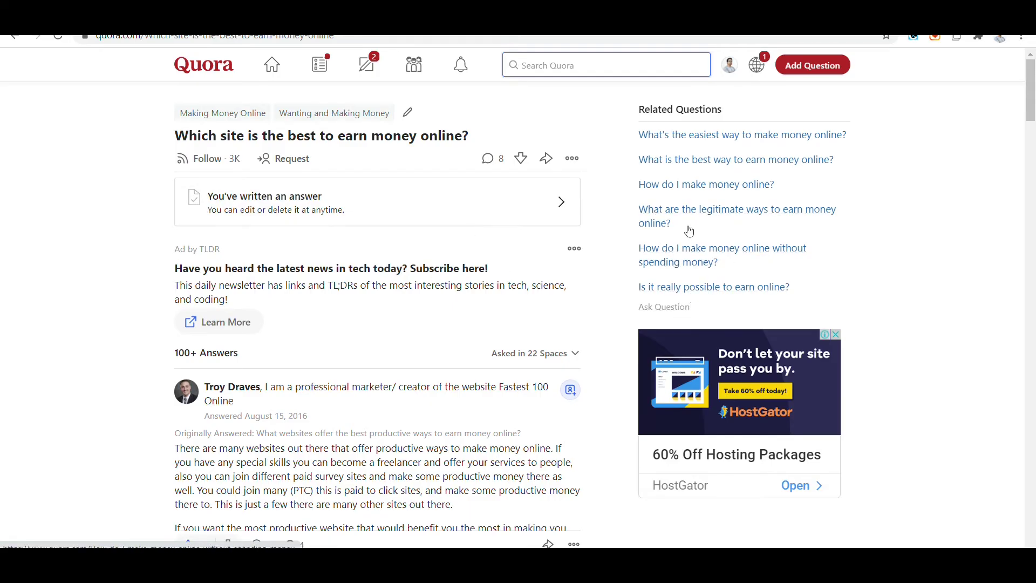
pyautogui.click(690, 189)
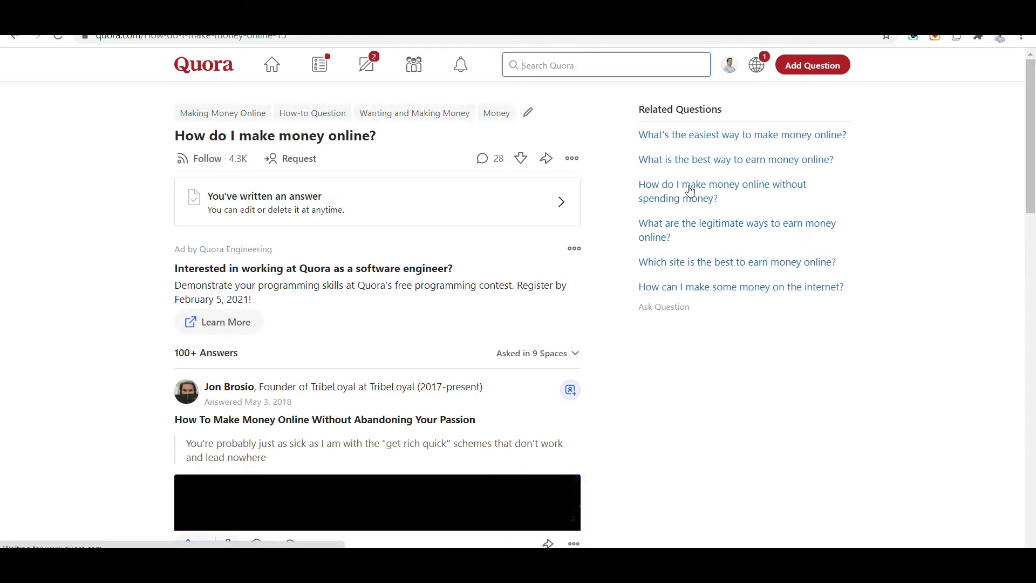
pyautogui.click(707, 160)
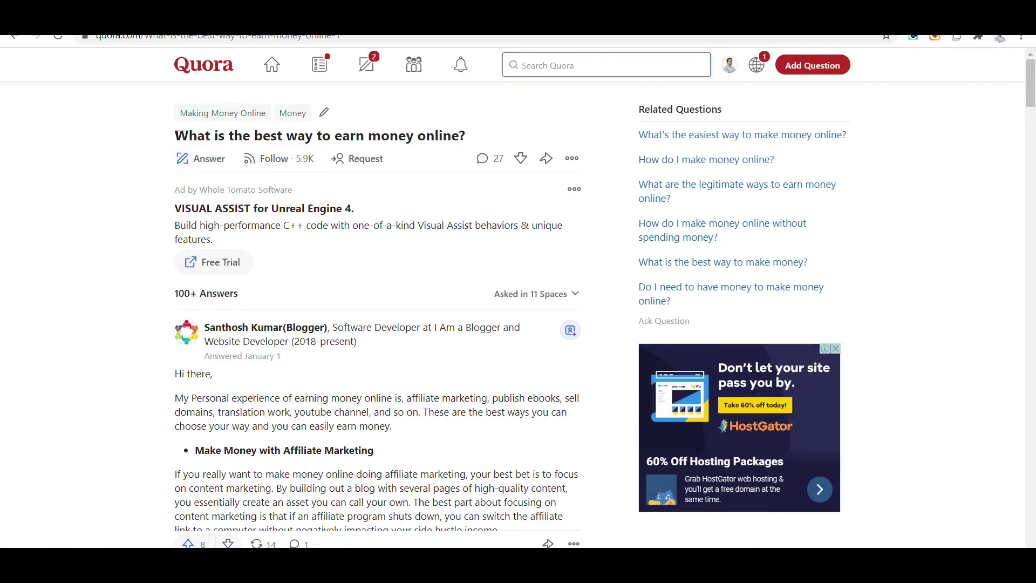
pyautogui.moveTo(176, 135); pyautogui.dragTo(506, 138)
pyautogui.click(132, 203)
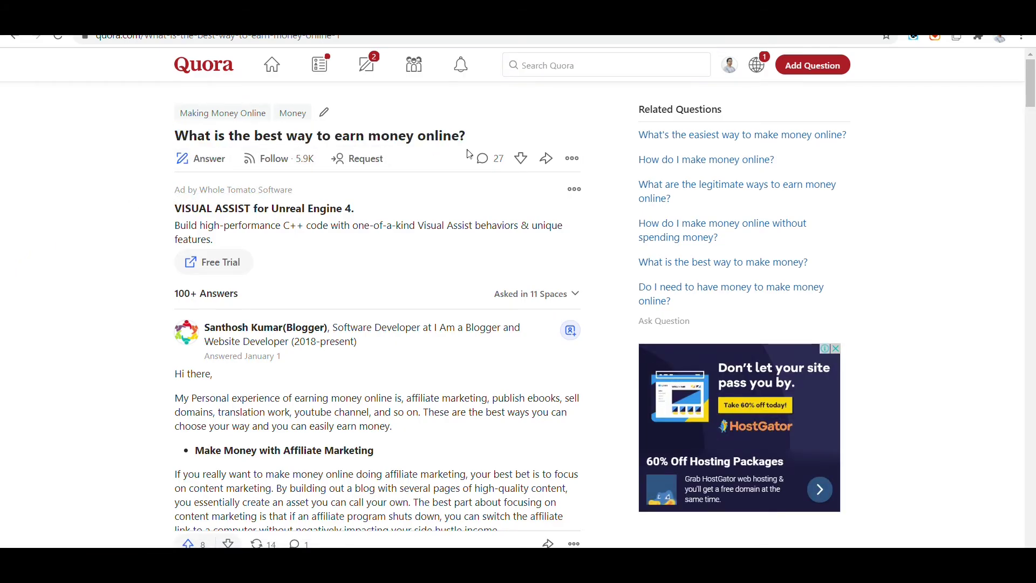
# Step: Open the comments on the question itself and look through them
pyautogui.click(486, 161)
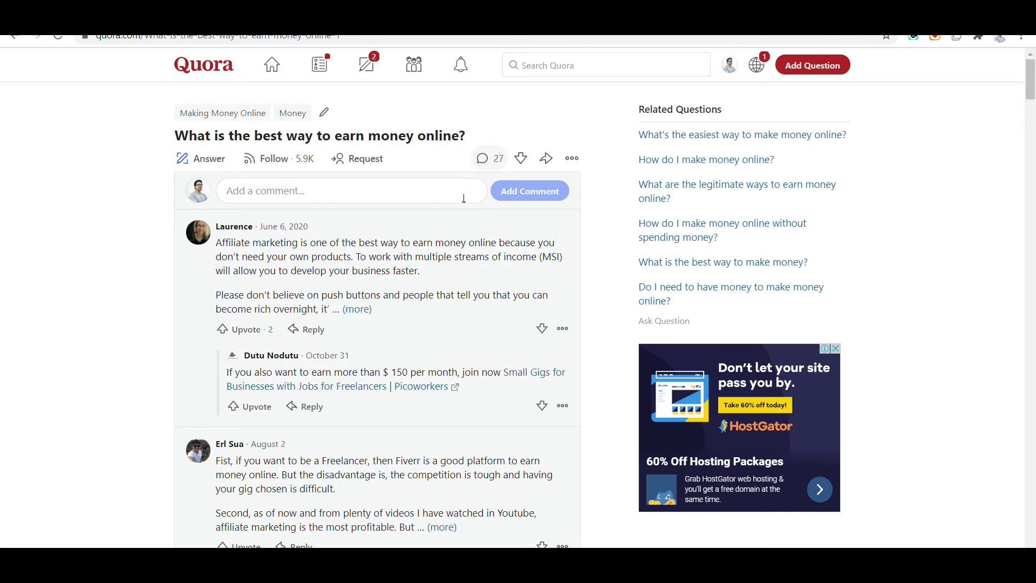
pyautogui.scroll(-13, 416, 234)
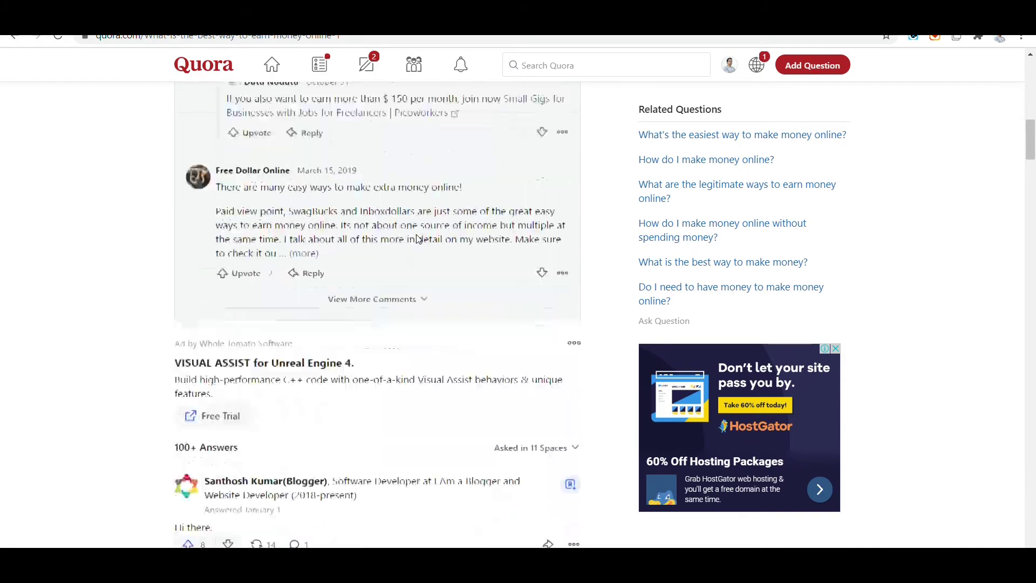
pyautogui.scroll(14, 417, 239)
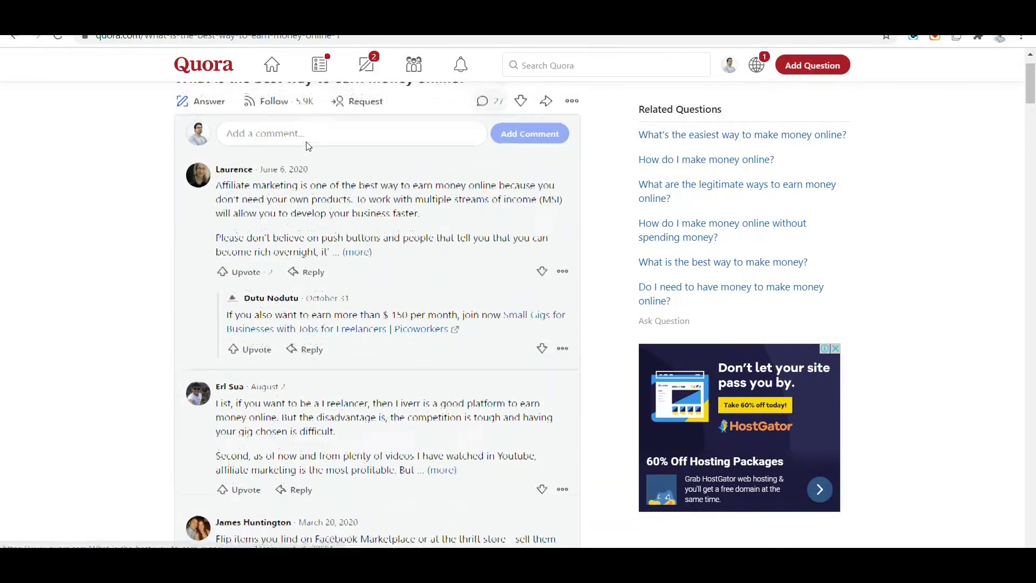
# Step: Start a comment under the question with "Hi friends, I found this site leak a tons of method"
pyautogui.click(308, 194)
pyautogui.write('Hi ')
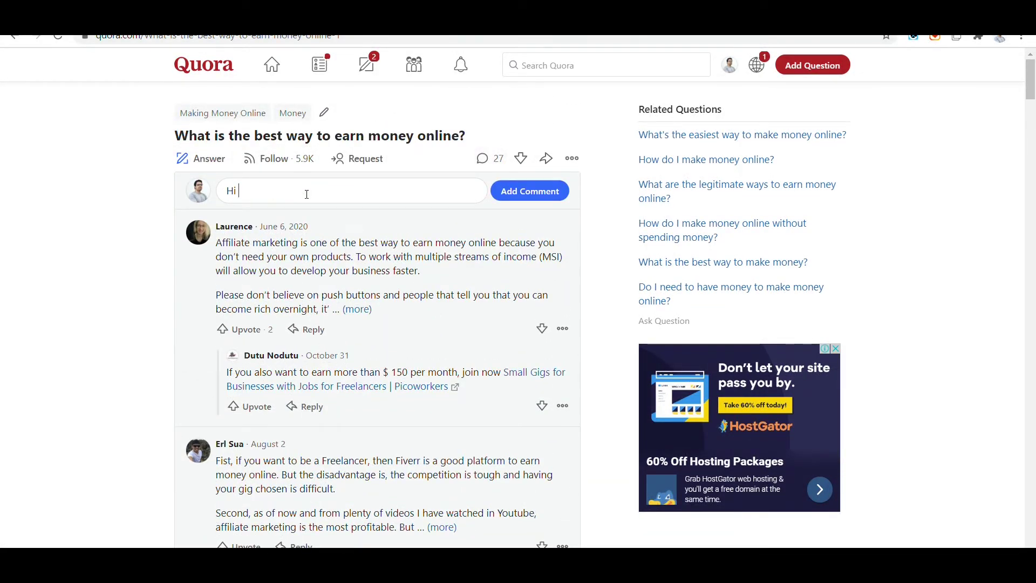
pyautogui.write('friends, I found this s')
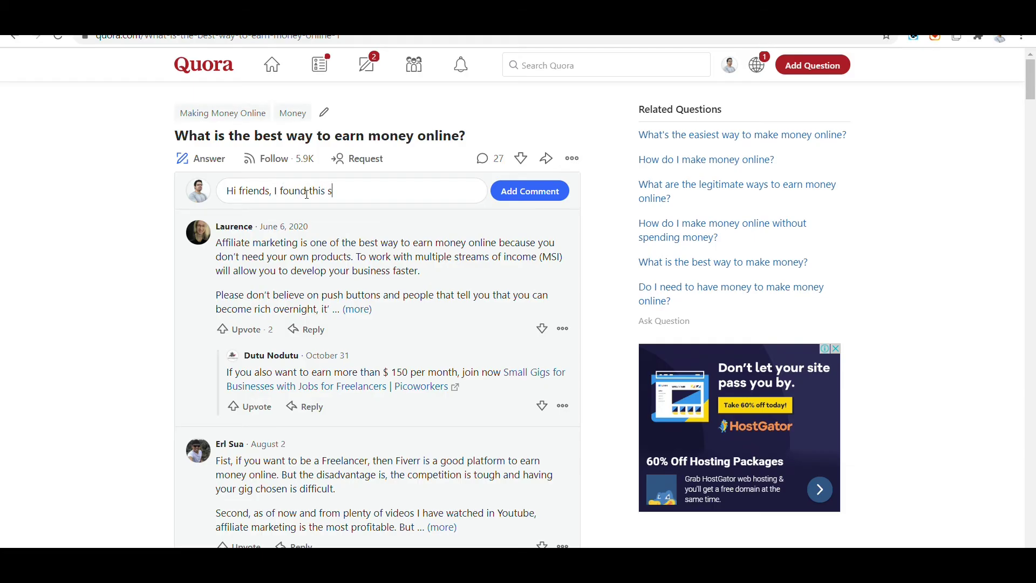
pyautogui.write('ite leak a tons of method ')
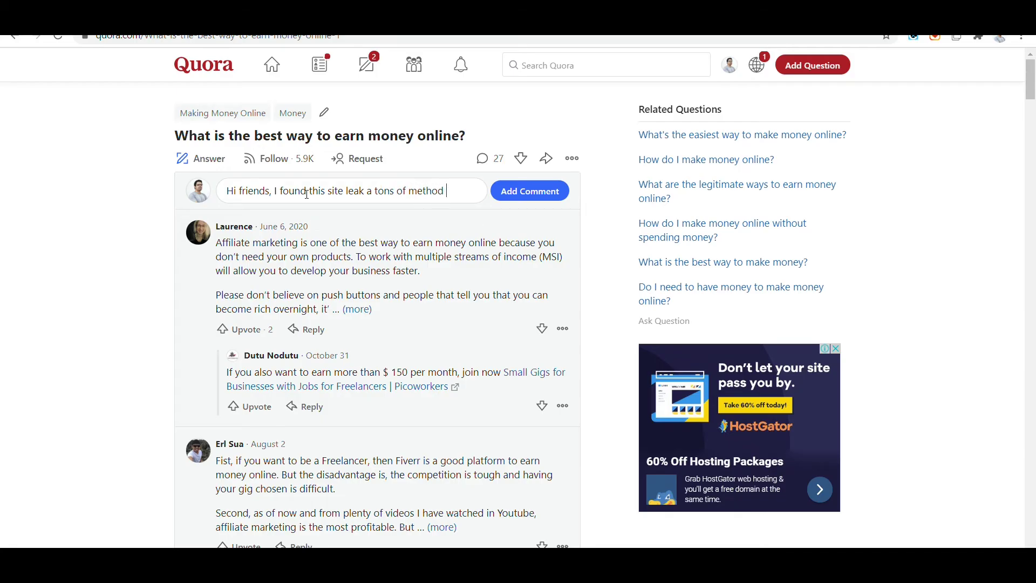
# Step: Continue the comment with "for daily income, my method this make money online with tiktok (tik tok bucks), it's so crazy, I don't pay anything"
pyautogui.write('for daily incom')
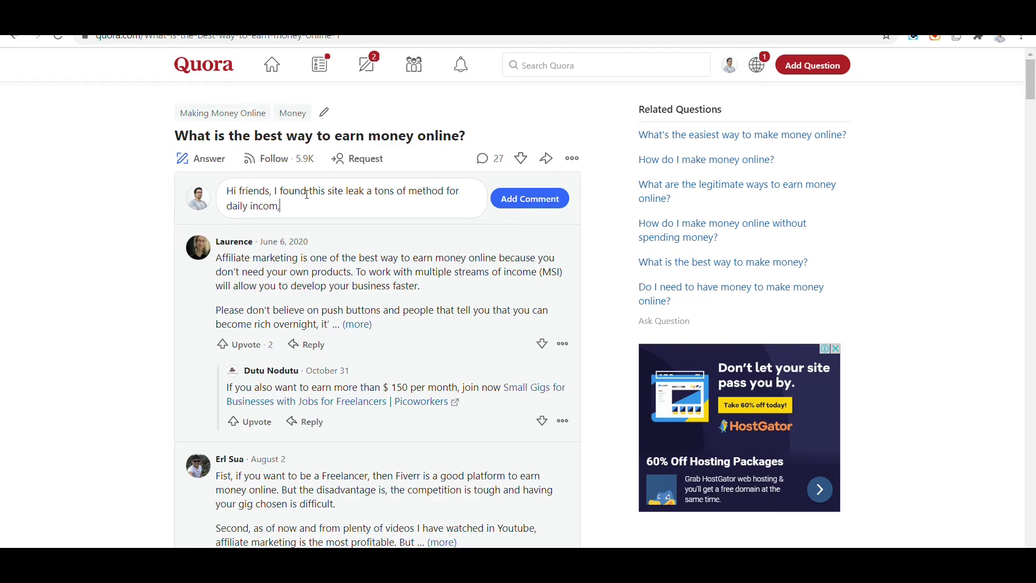
pyautogui.write('e, my method this make money online with tiktok (tik tok bucks')
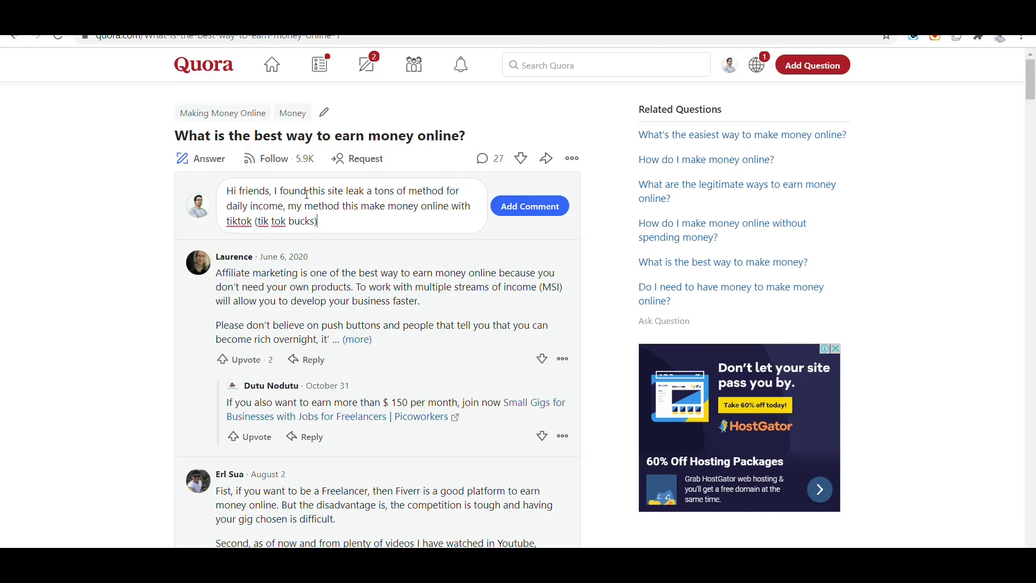
pyautogui.write("), it's so crazy, I don't pay anything")
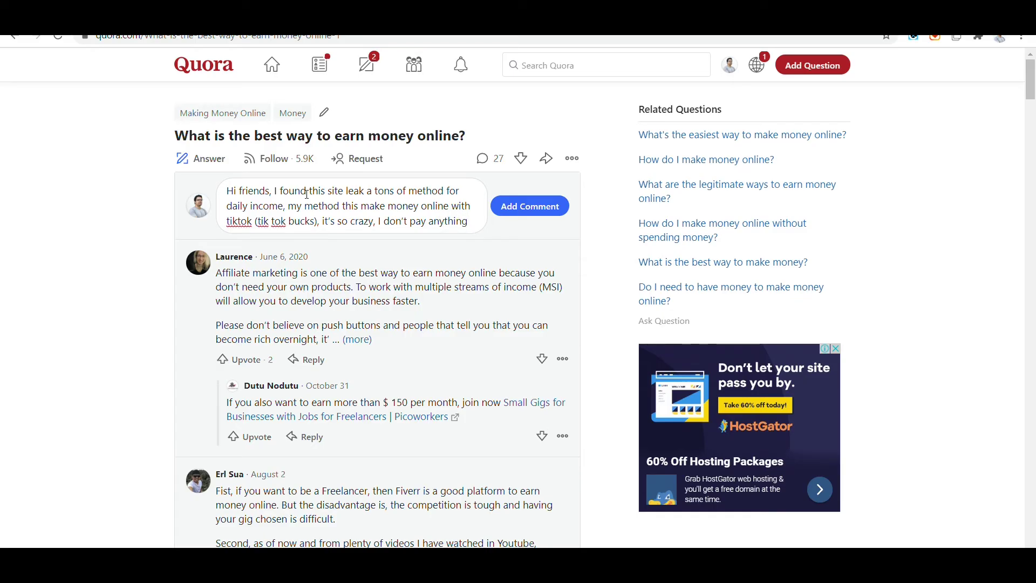
# Step: End the comment with ". Check and find some values here" plus the makemoneyonlinepdfs Google Sites link, and post it
pyautogui.write('. ')
pyautogui.write('Chec')
pyautogui.write('k and ')
pyautogui.write('find some')
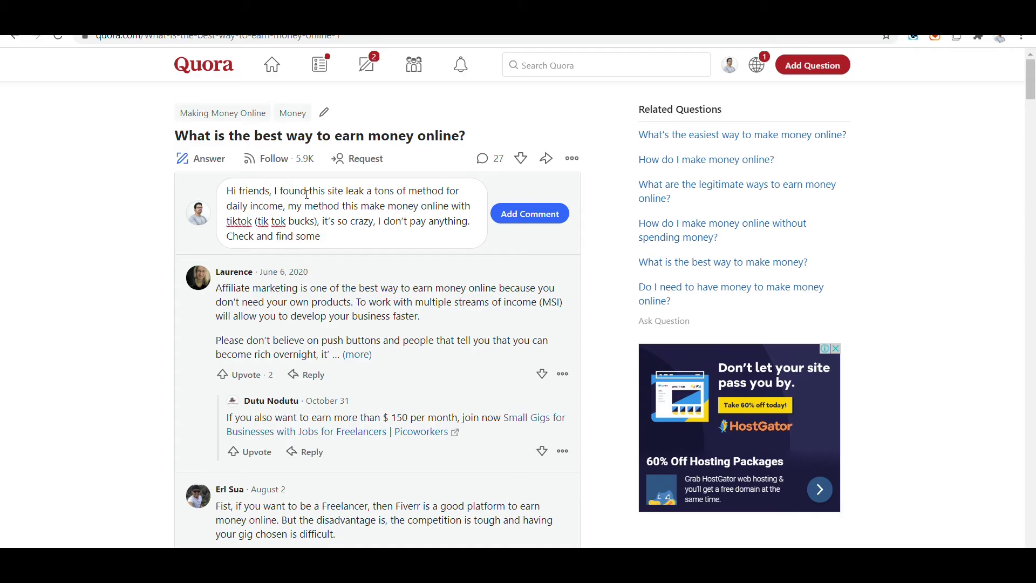
pyautogui.write(' value h')
pyautogui.write(' he')
pyautogui.moveTo(296, 237); pyautogui.dragTo(376, 238)
pyautogui.click(388, 235)
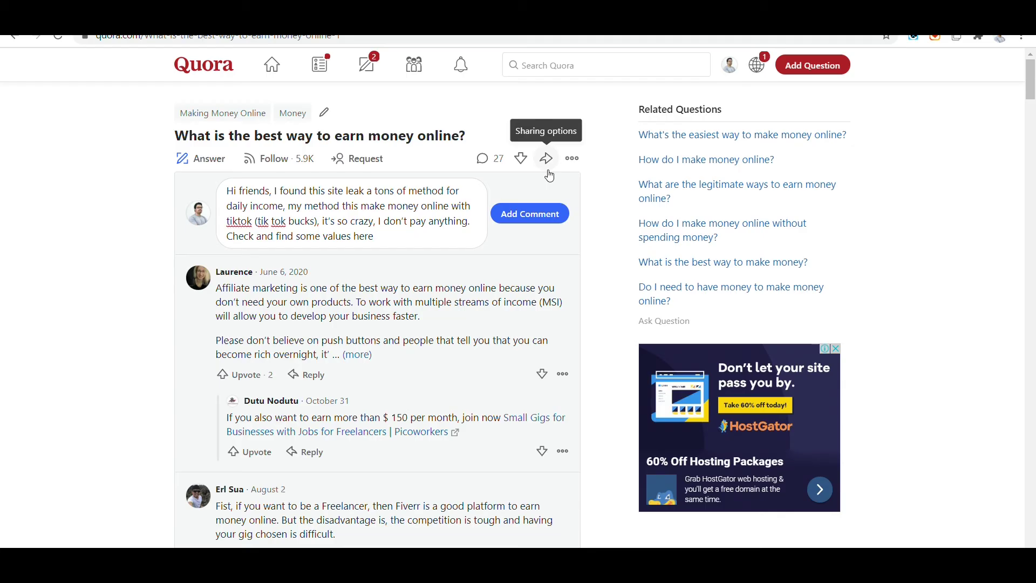
pyautogui.write('https://sites.google.com/view/makemoneyonlinepdfs/trang-ch%E1%BB%A7')
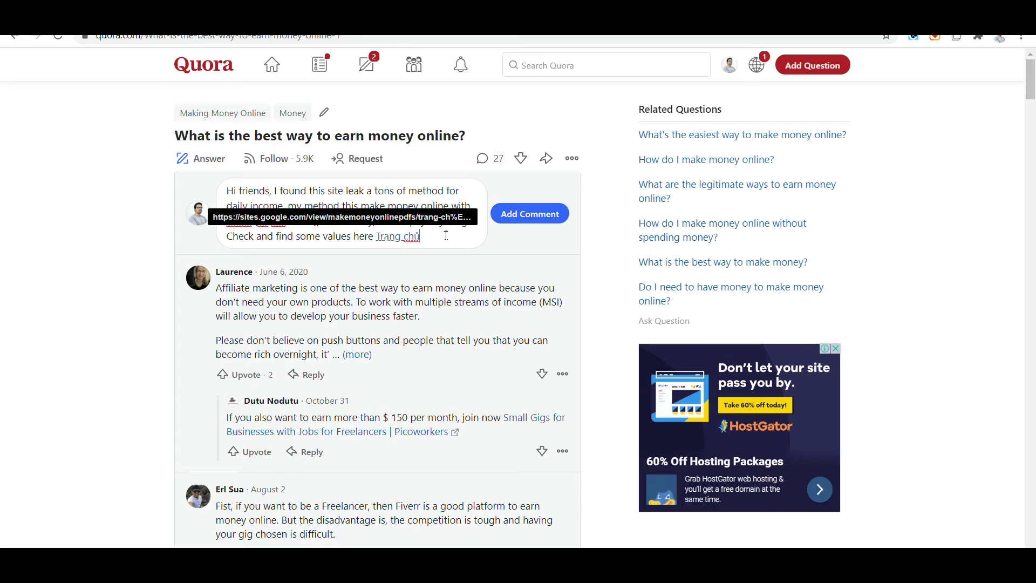
pyautogui.click(526, 219)
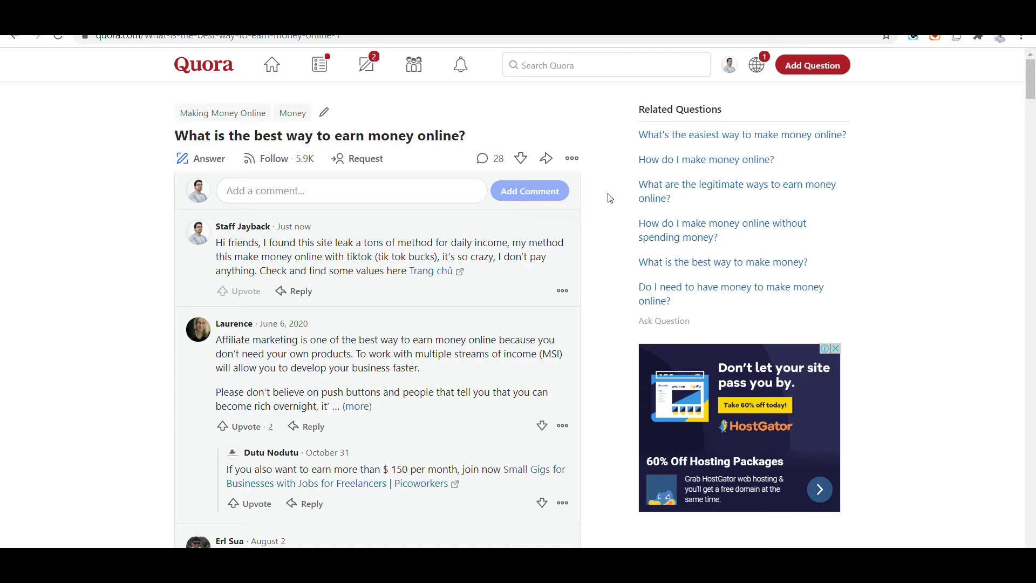
# Step: Upvote the affiliate marketing comment directly below the newly posted one
pyautogui.scroll(-3, 459, 345)
pyautogui.click(222, 291)
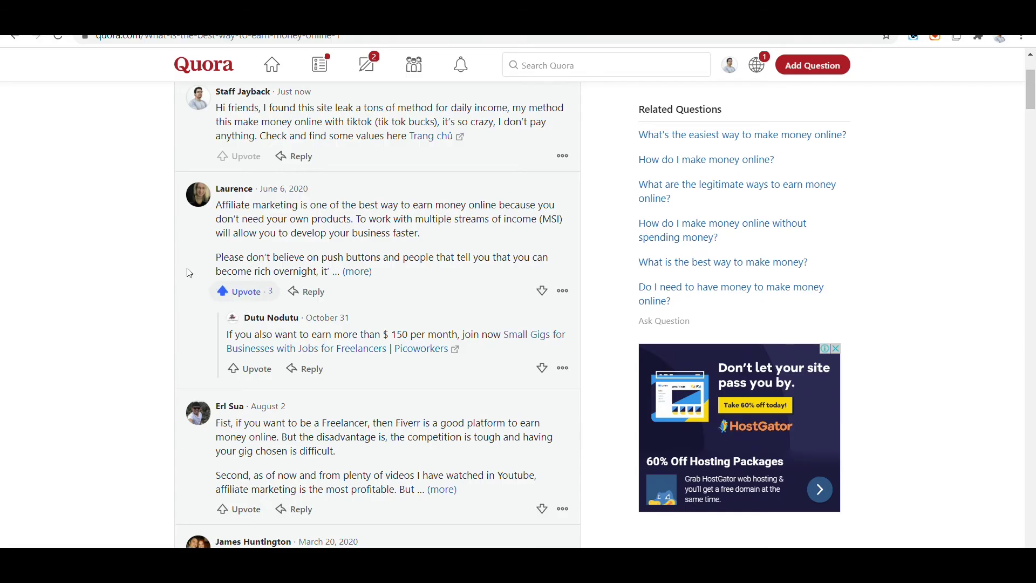
pyautogui.scroll(-6, 154, 258)
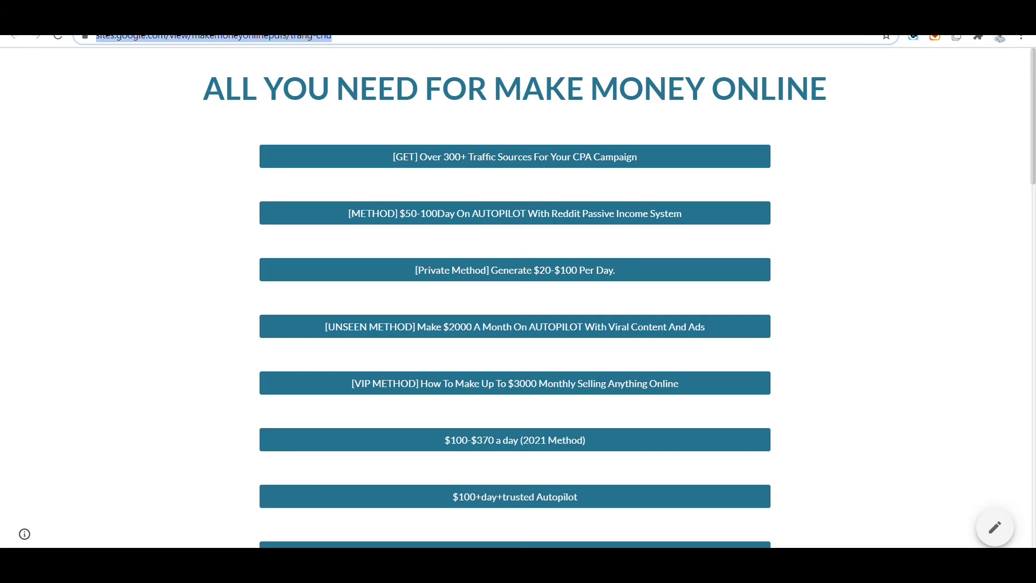
# Step: Switch to Reddit by opening reddit.com in a new browser tab
pyautogui.hotkey('ctrl', 't')
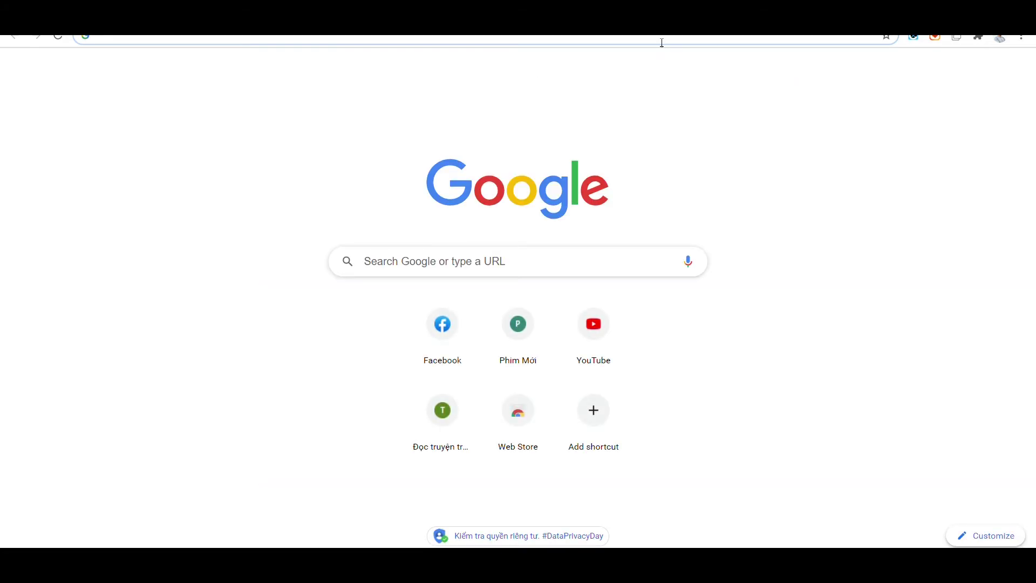
pyautogui.click(619, 39)
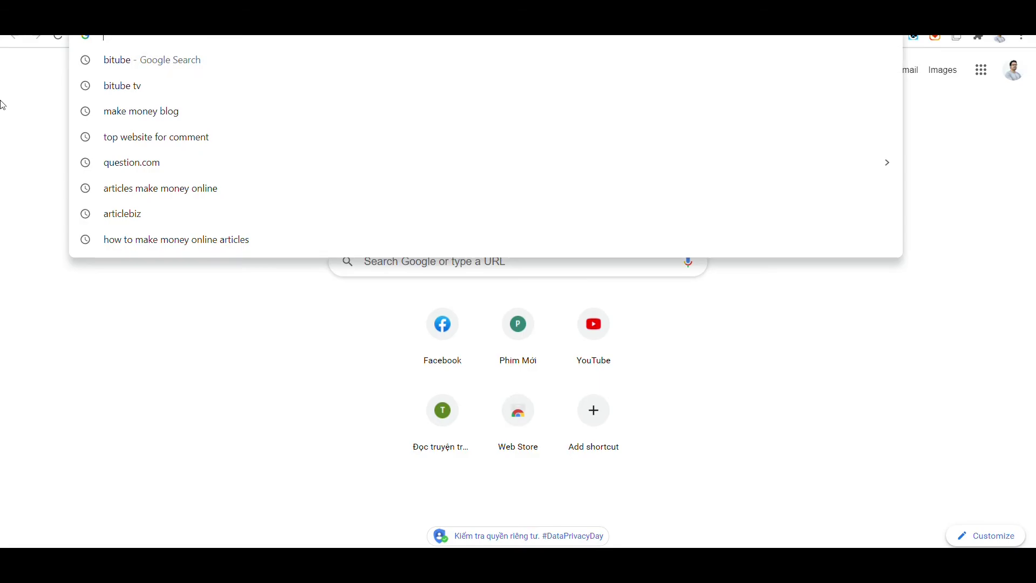
pyautogui.write('reddit.com')
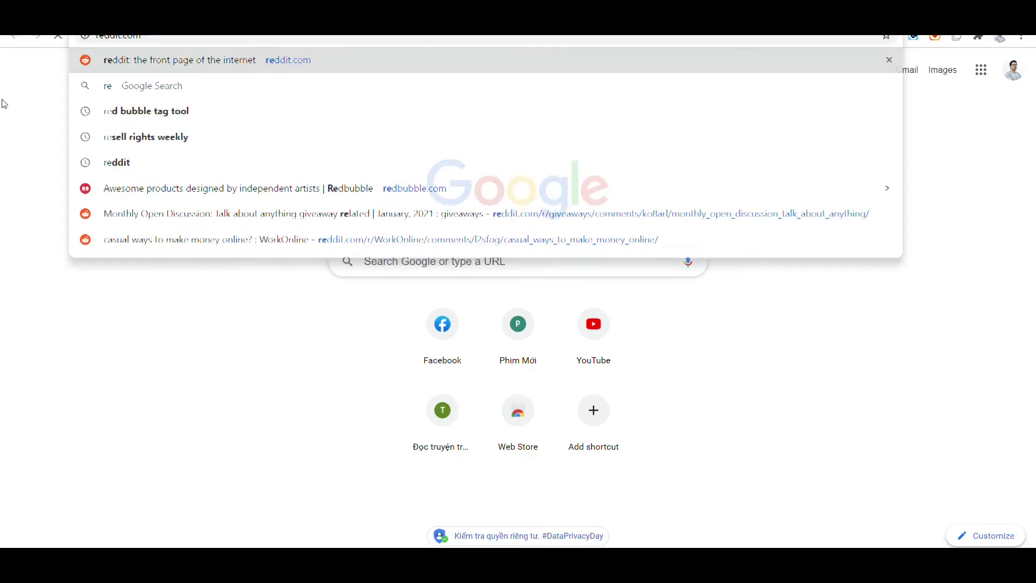
pyautogui.press('Return')
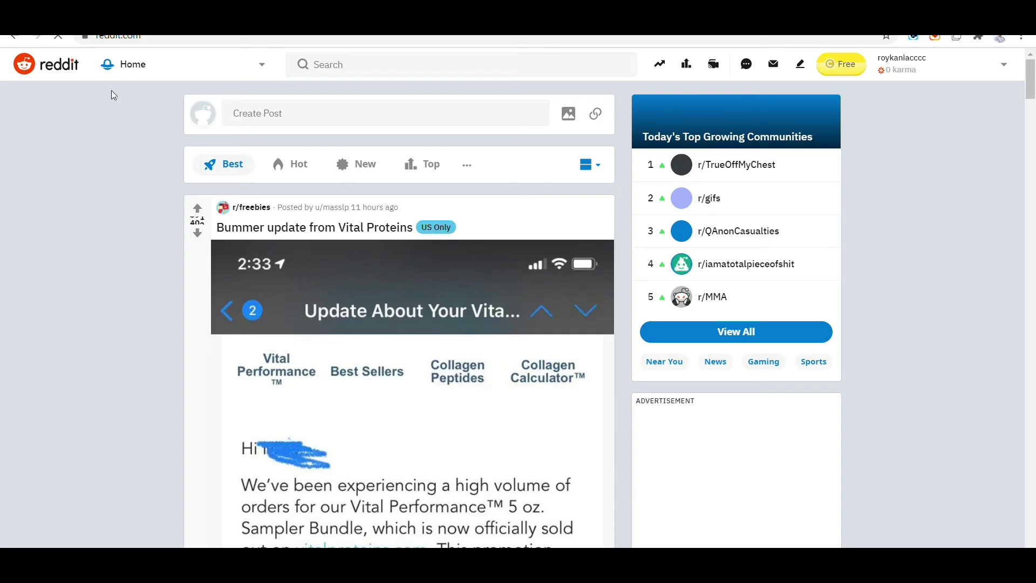
pyautogui.click(363, 65)
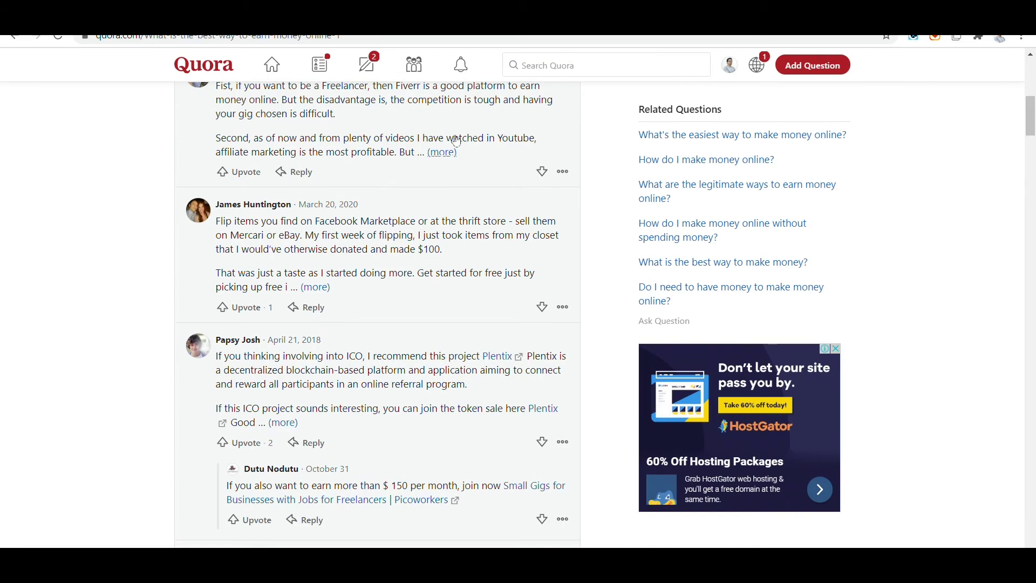
pyautogui.scroll(3, 432, 146)
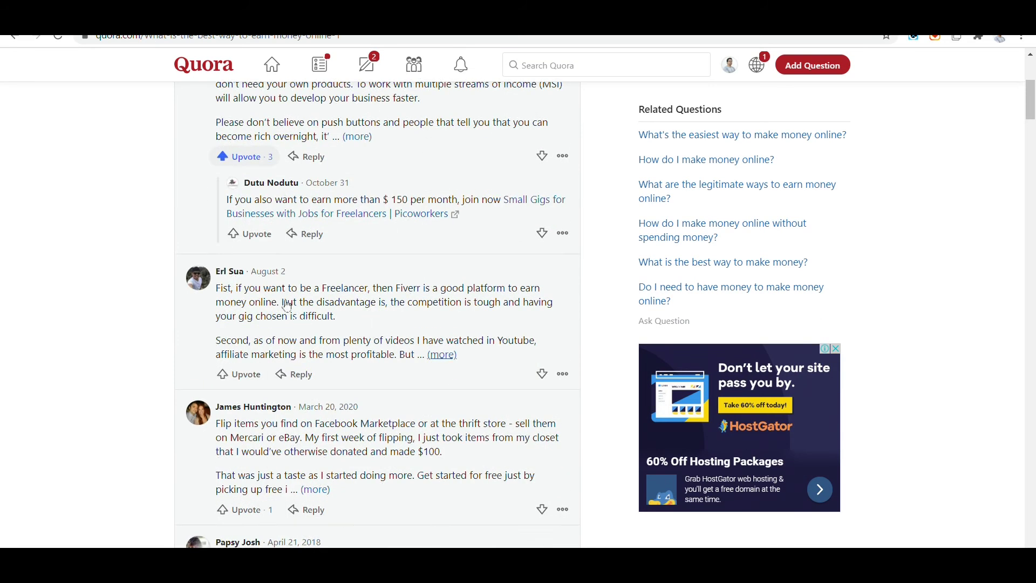
pyautogui.scroll(5, 287, 305)
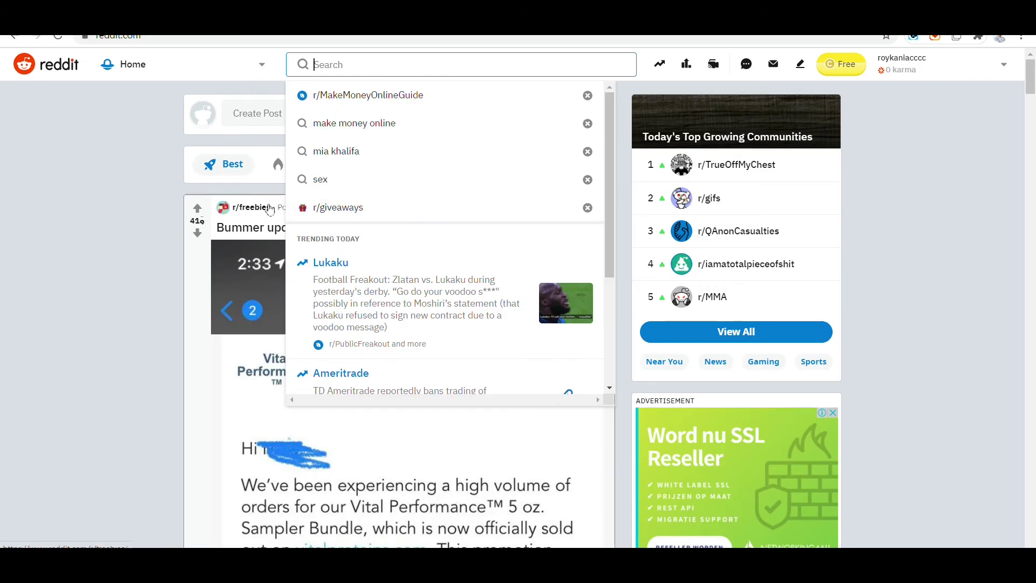
pyautogui.press('Escape')
# Step: Search Reddit for "make money online" and show all matching communities and users
pyautogui.click(407, 65)
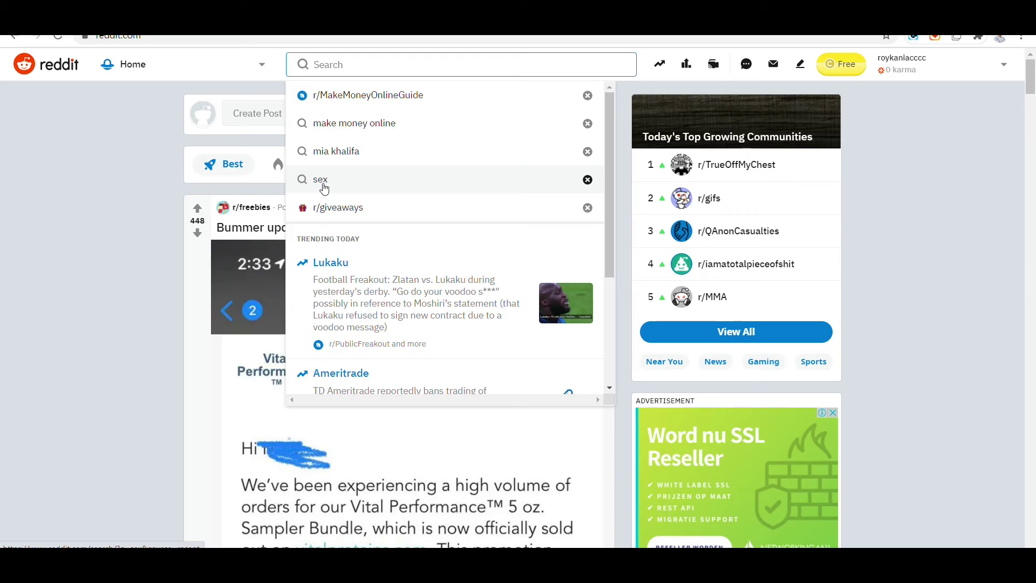
pyautogui.click(416, 124)
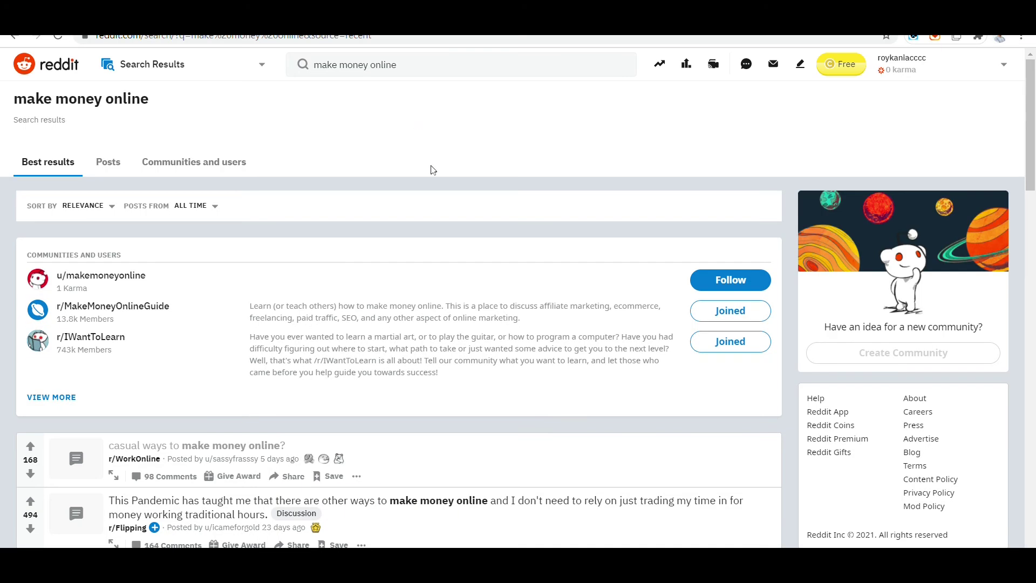
pyautogui.click(68, 399)
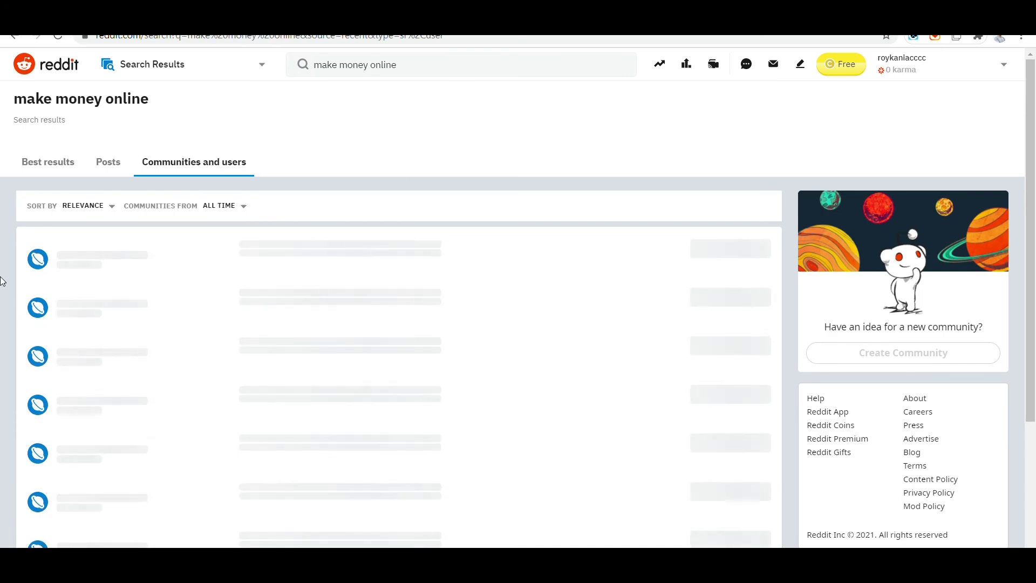
# Step: Join the r/WaysToMakeMoneyOnline community from the search results and open its page
pyautogui.scroll(-3, 2, 280)
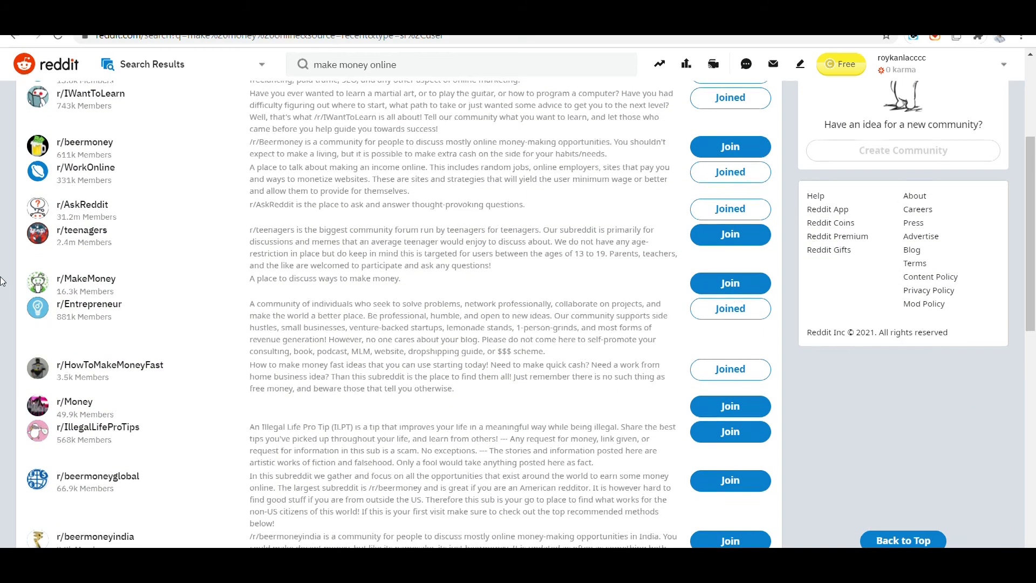
pyautogui.scroll(-2, 2, 281)
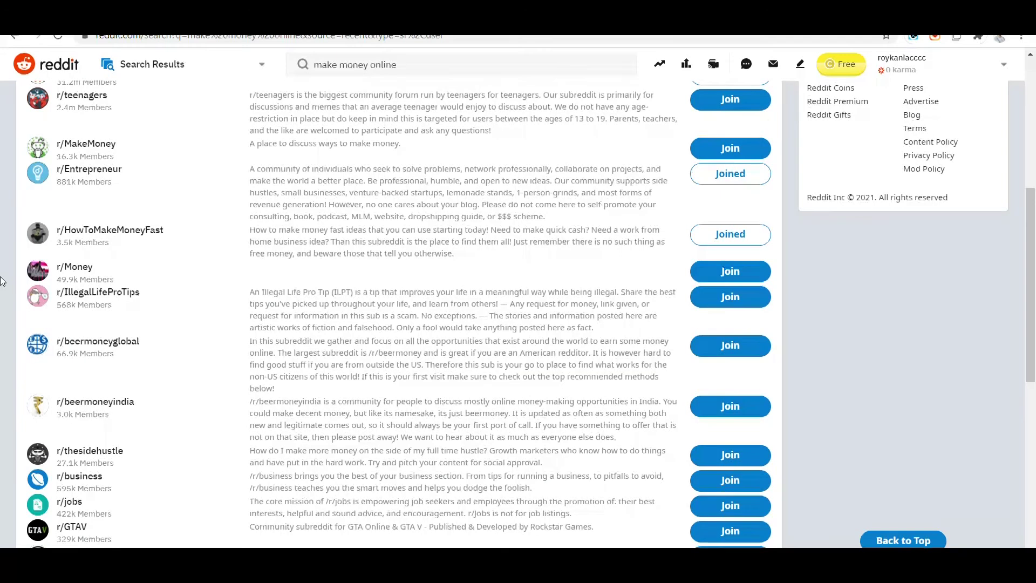
pyautogui.scroll(-4, 1, 281)
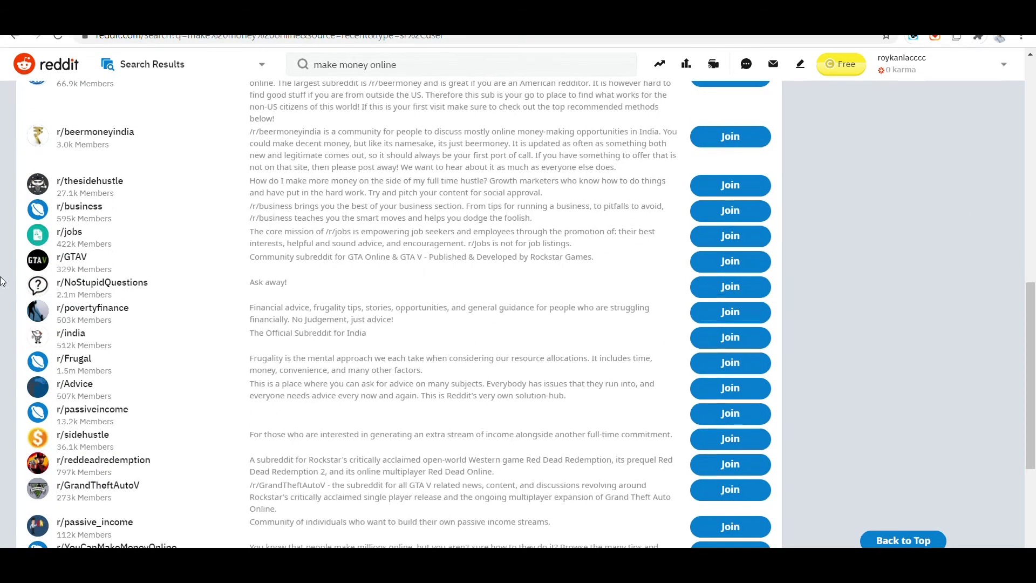
pyautogui.scroll(-3, 1, 280)
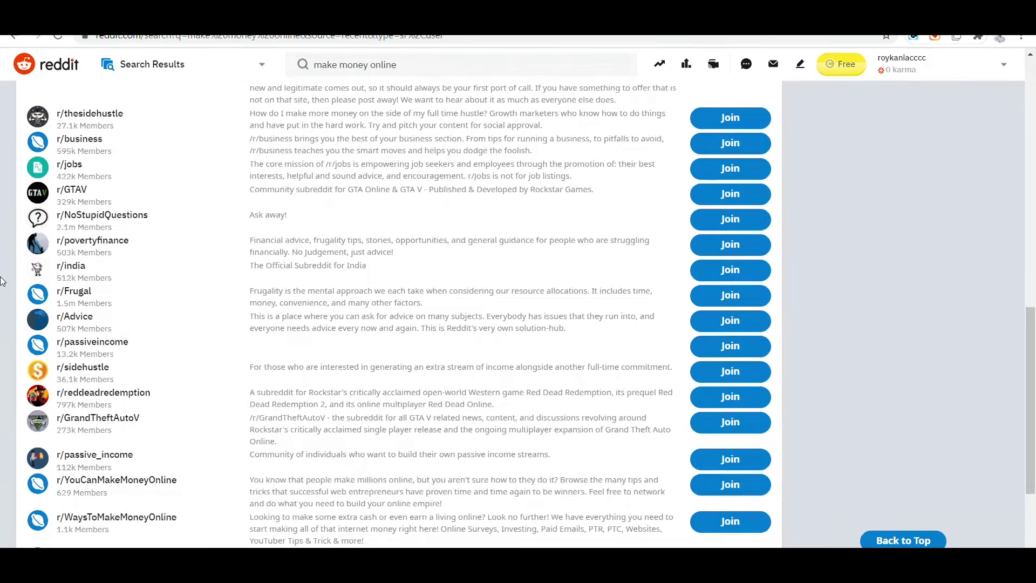
pyautogui.scroll(-1, 1, 280)
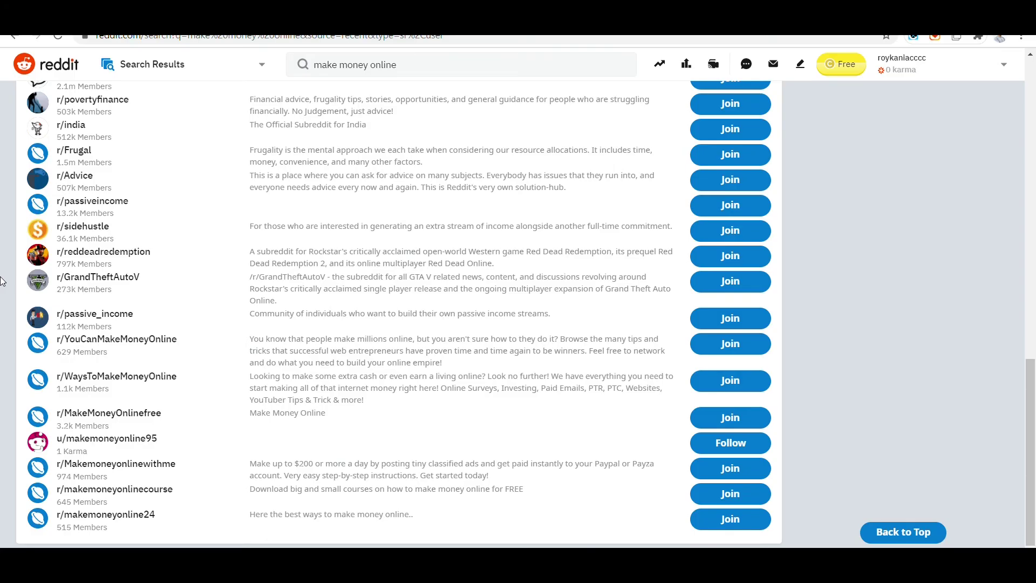
pyautogui.scroll(4, 1, 280)
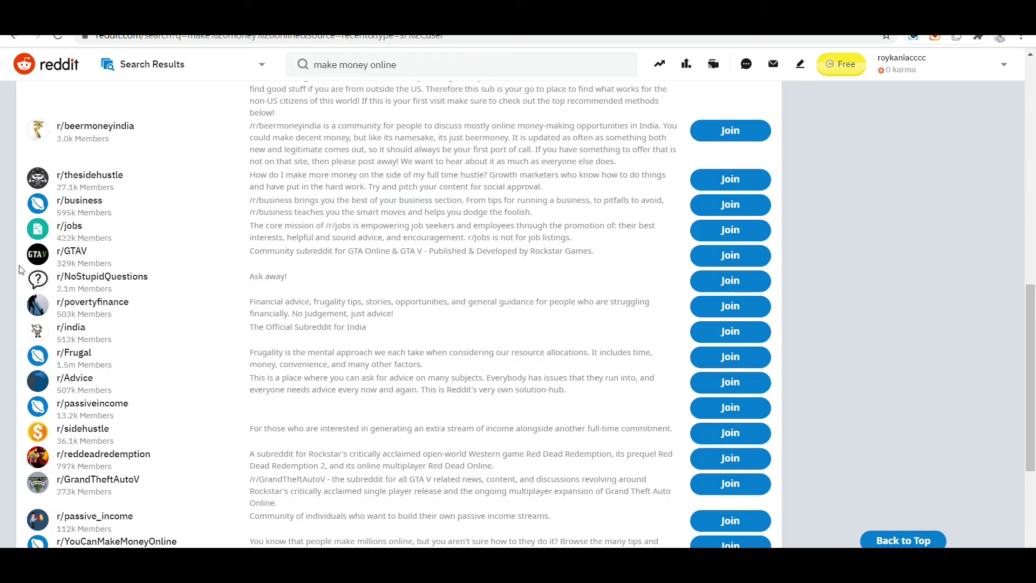
pyautogui.scroll(-4, 20, 270)
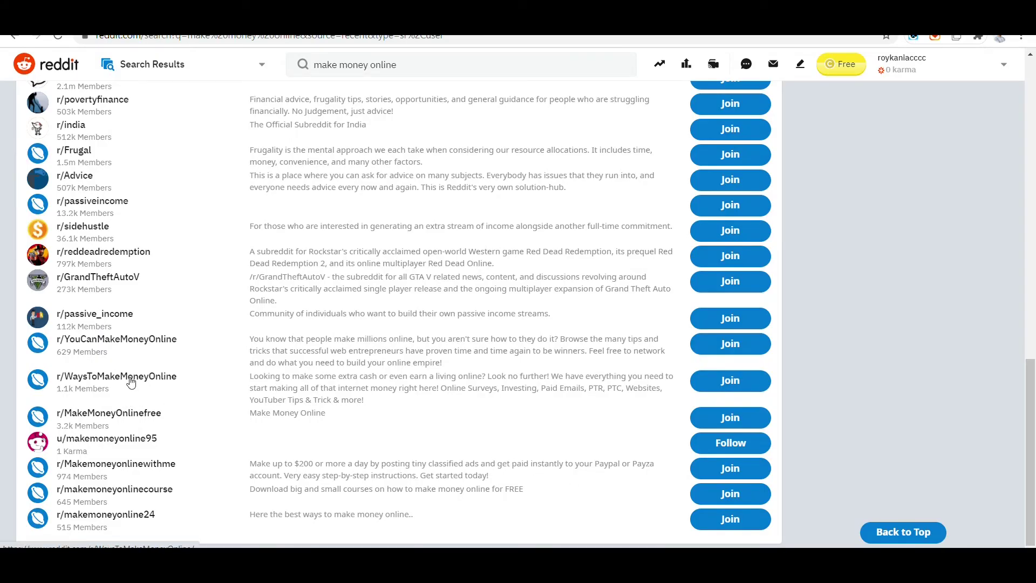
pyautogui.click(718, 390)
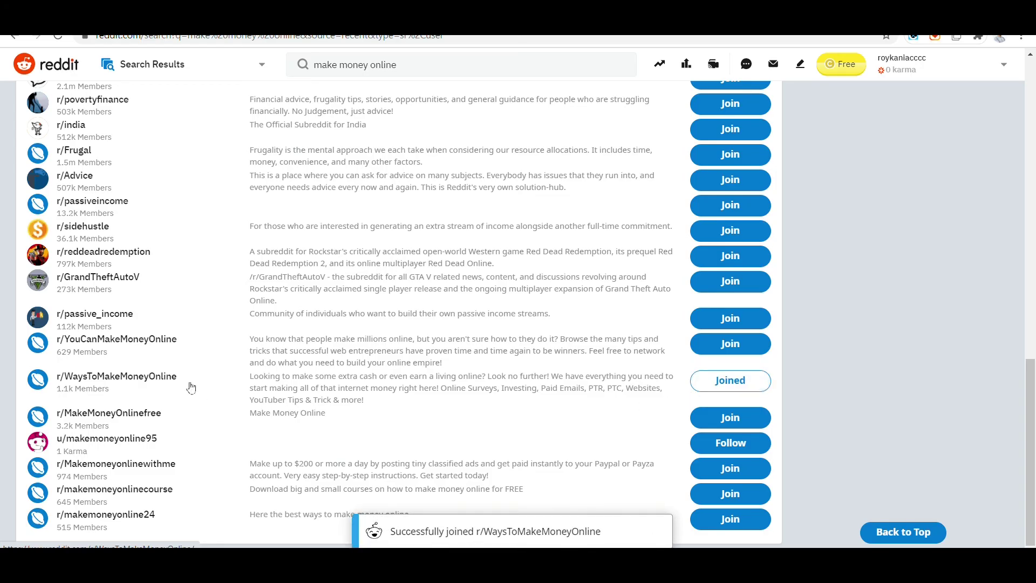
pyautogui.click(158, 375)
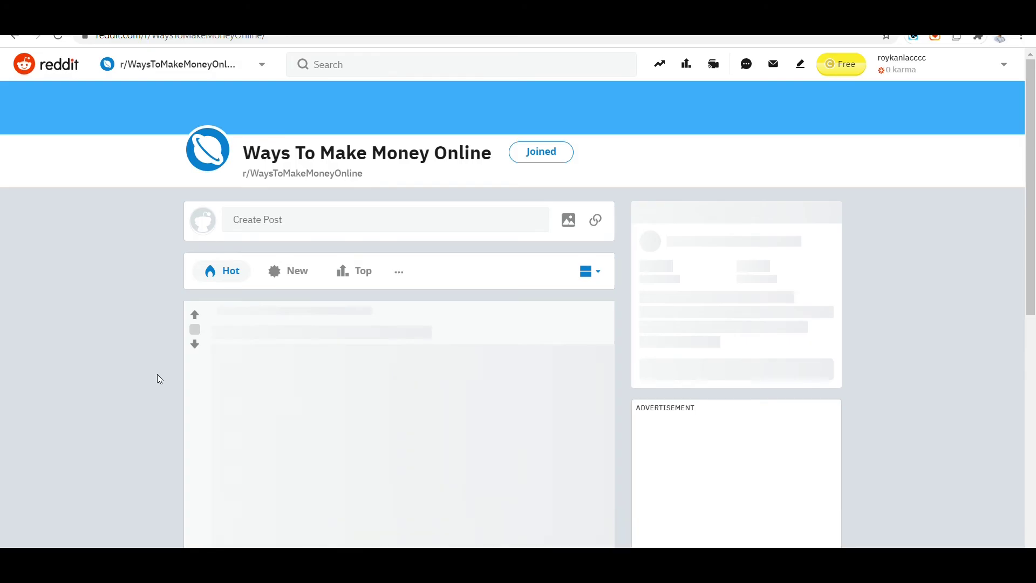
# Step: Look through the posts in the r/WaysToMakeMoneyOnline community
pyautogui.scroll(-5, 421, 249)
pyautogui.scroll(5, 419, 254)
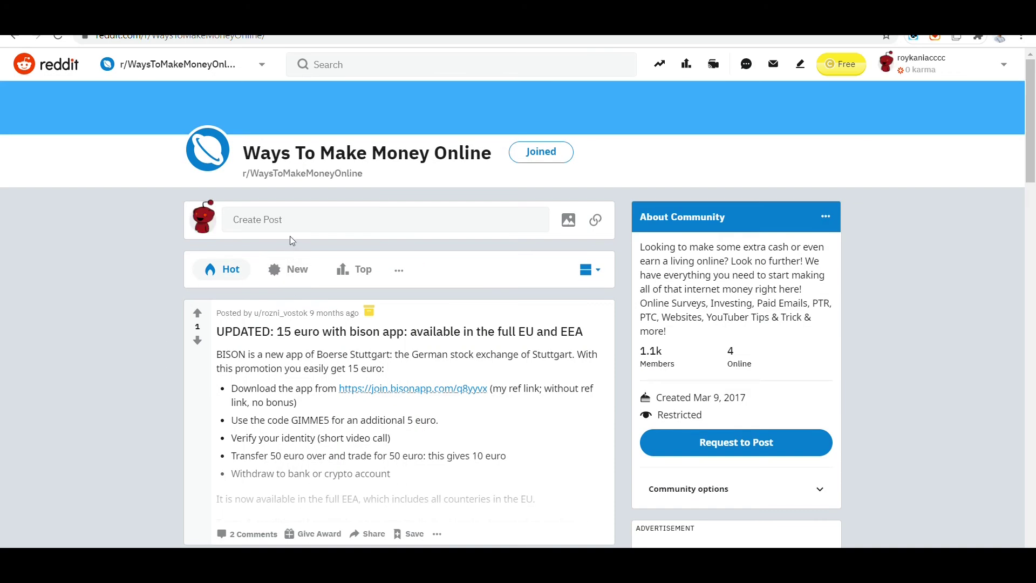
pyautogui.scroll(-6, 295, 243)
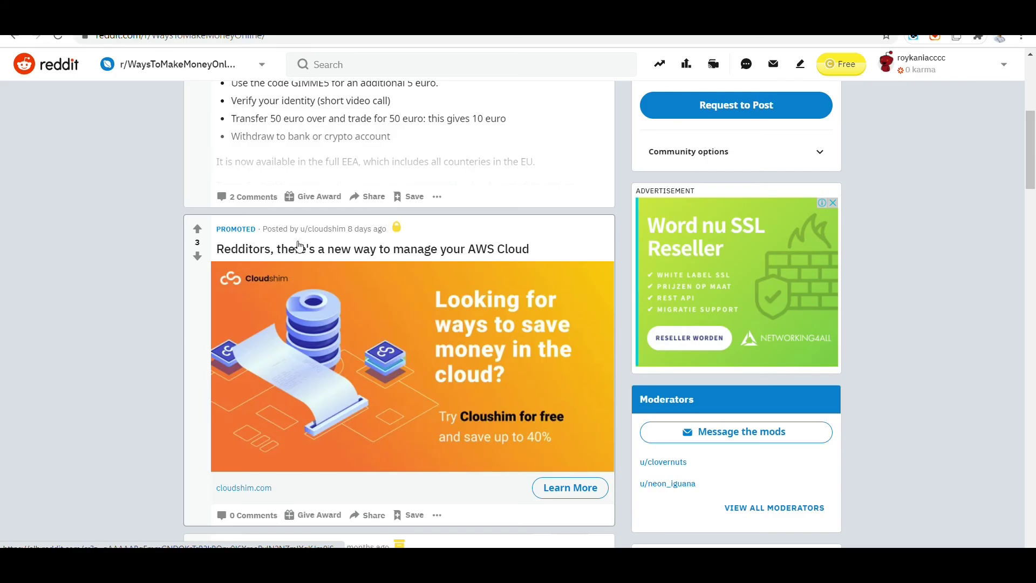
pyautogui.scroll(-5, 416, 310)
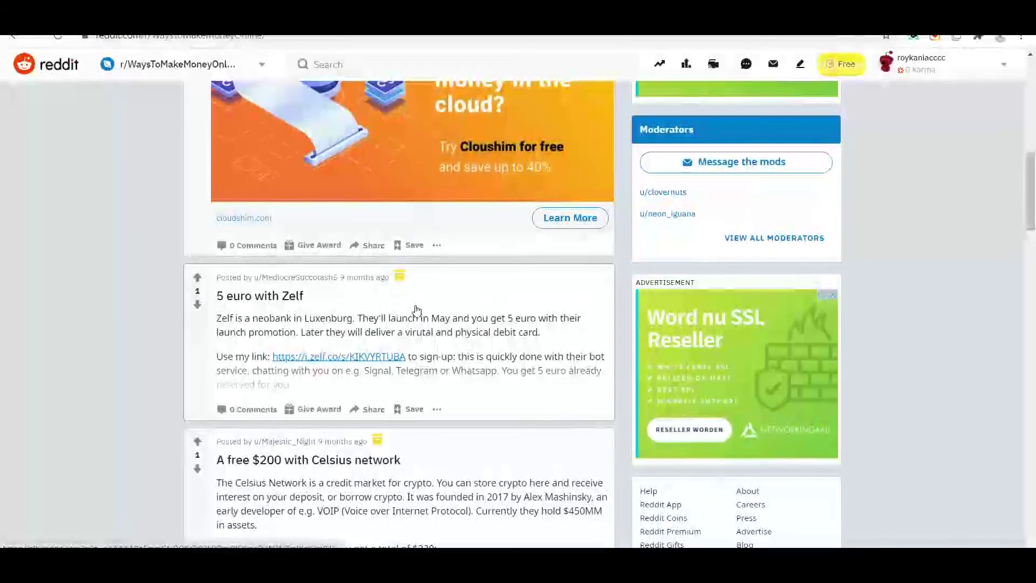
pyautogui.scroll(-4, 416, 318)
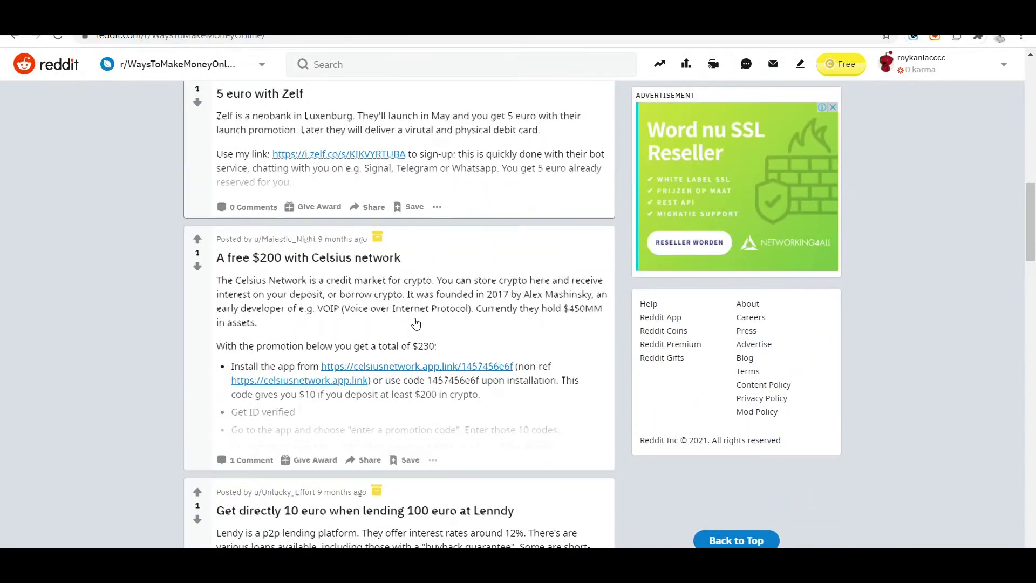
# Step: Return to the community search results, open r/MakeMoneyOnlinefree and join it
pyautogui.scroll(-15, 416, 322)
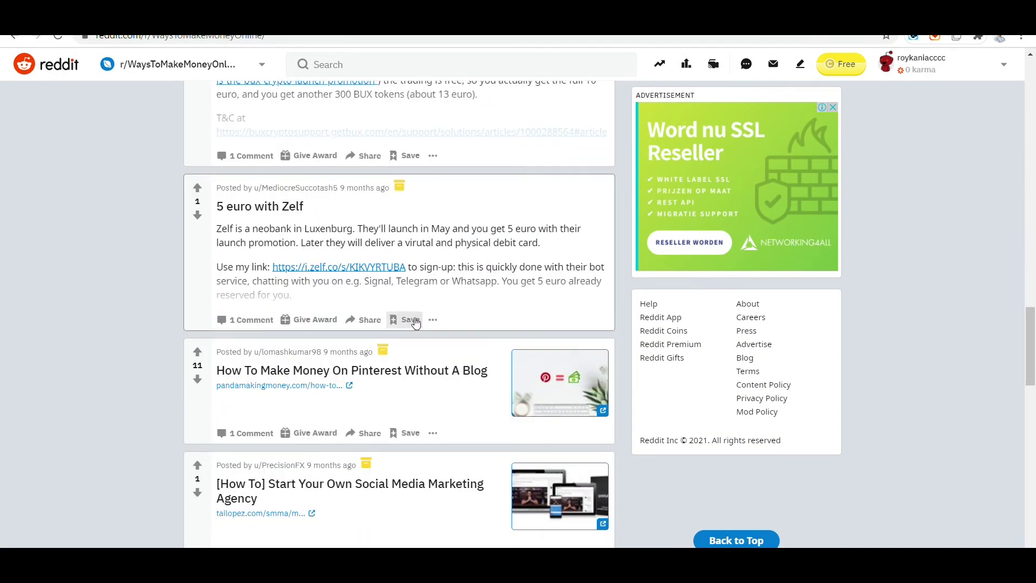
pyautogui.click(18, 40)
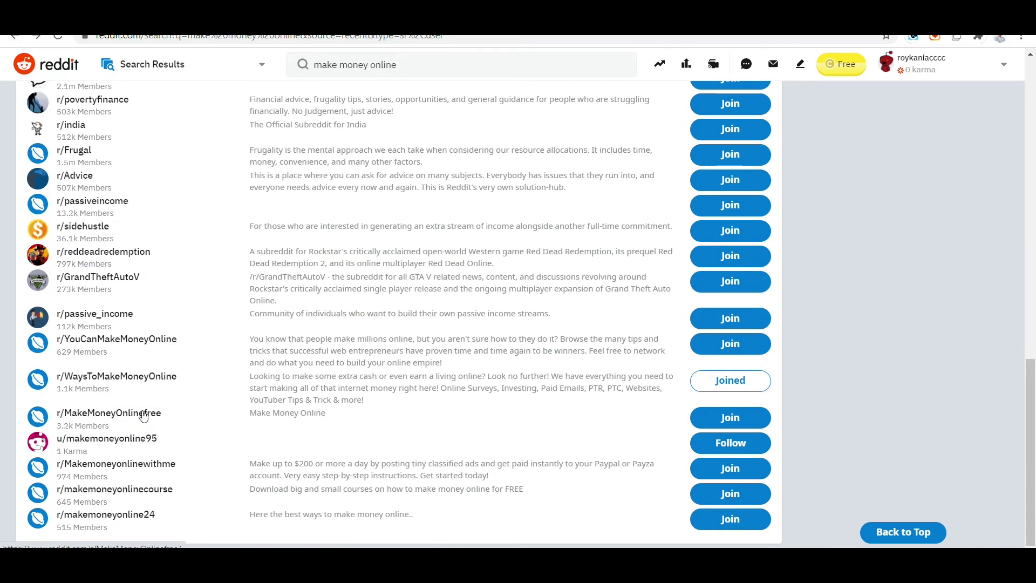
pyautogui.click(144, 414)
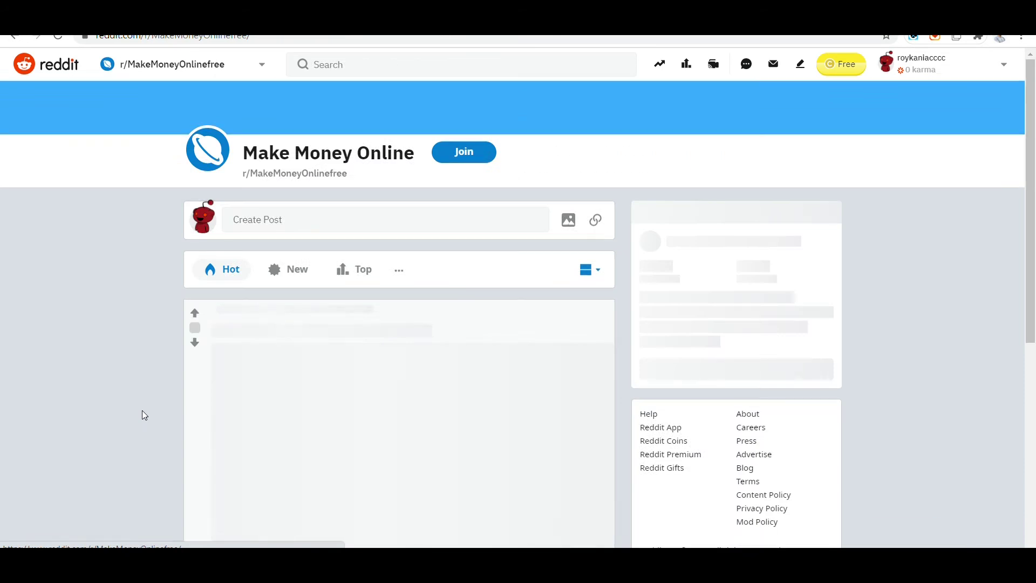
pyautogui.click(452, 157)
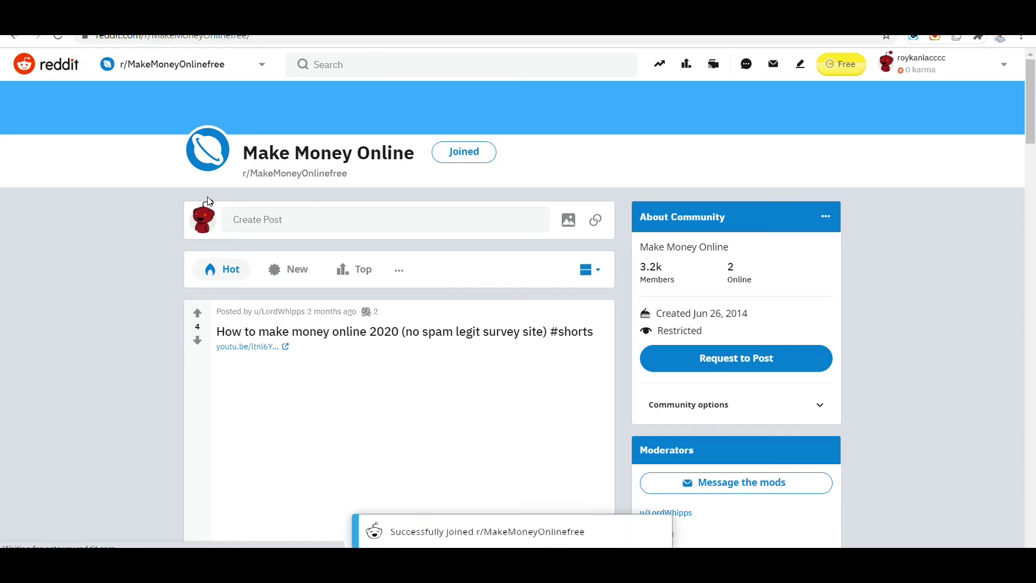
# Step: Skim the existing posts in r/MakeMoneyOnlinefree and start a new post in the community
pyautogui.scroll(-4, 210, 201)
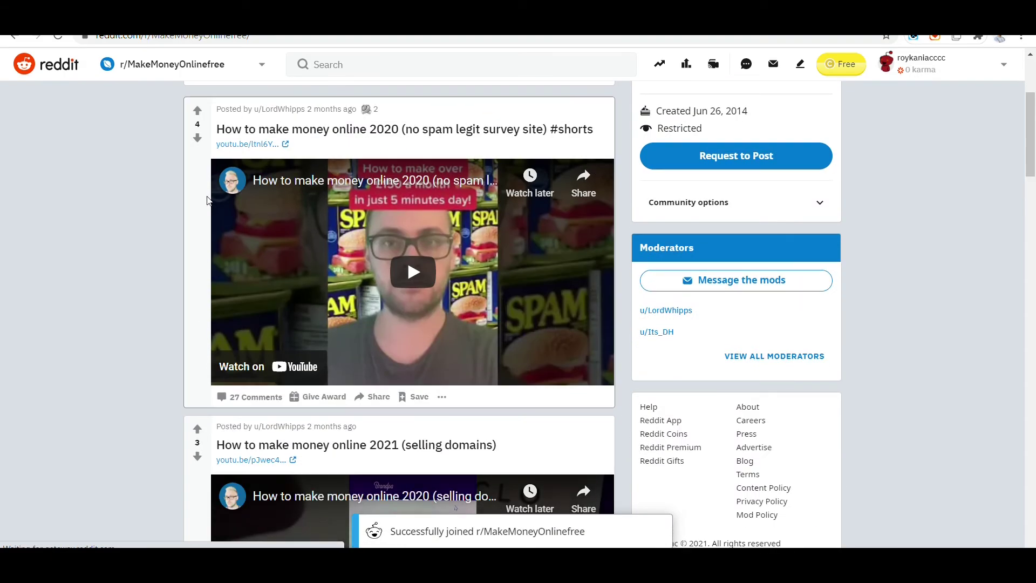
pyautogui.scroll(2, 208, 193)
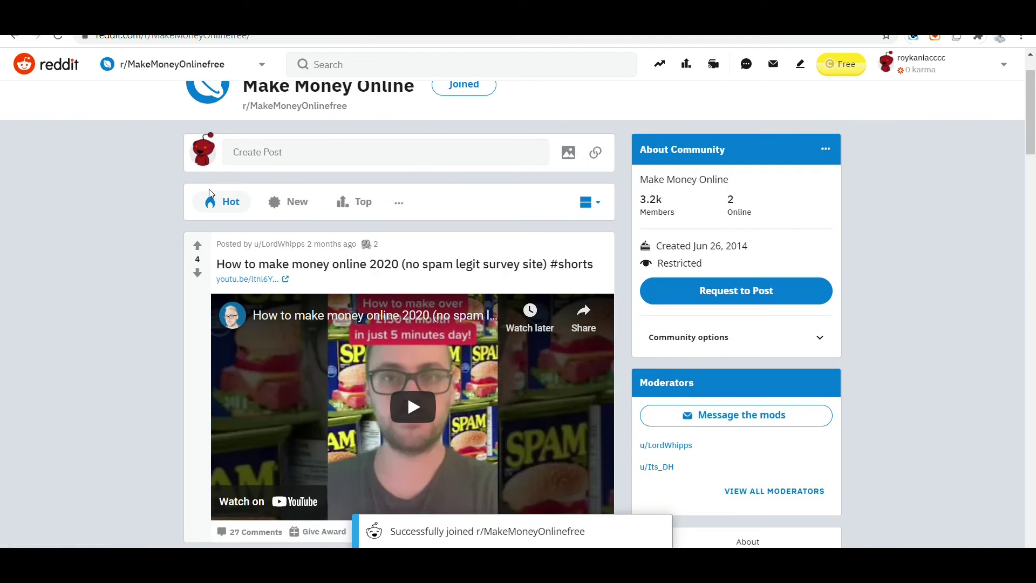
pyautogui.scroll(-9, 209, 190)
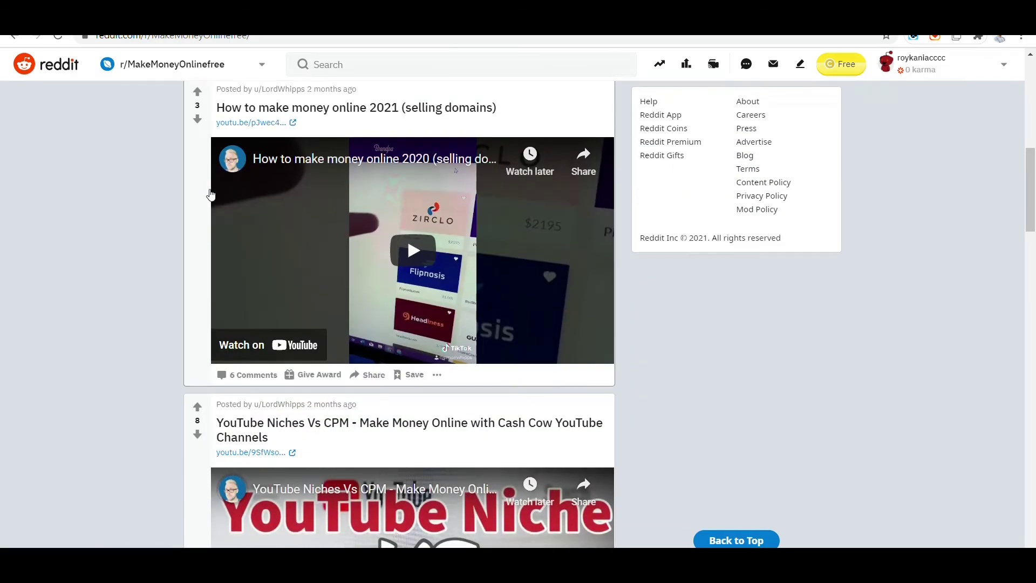
pyautogui.scroll(-5, 211, 194)
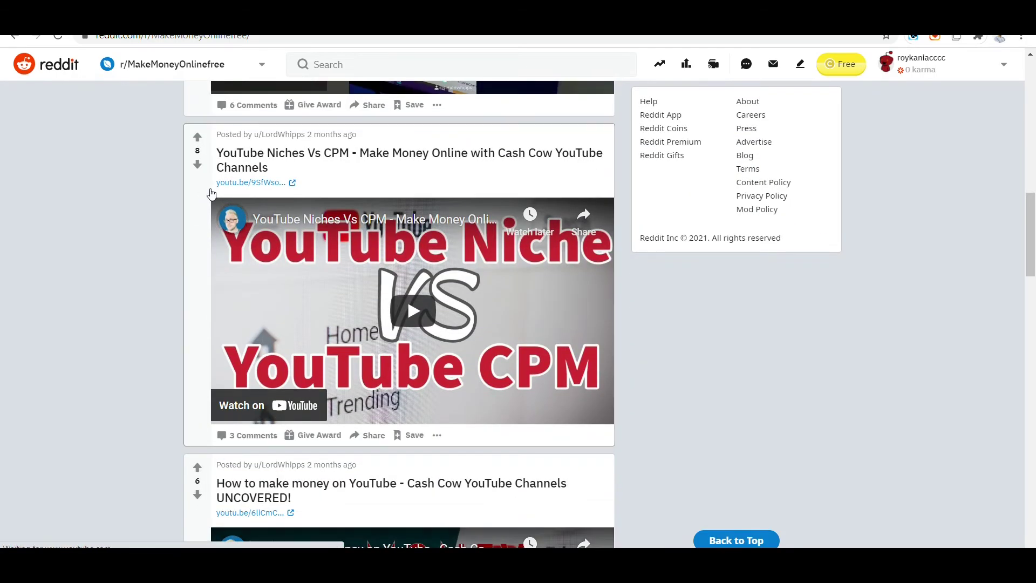
pyautogui.scroll(14, 211, 193)
pyautogui.click(319, 221)
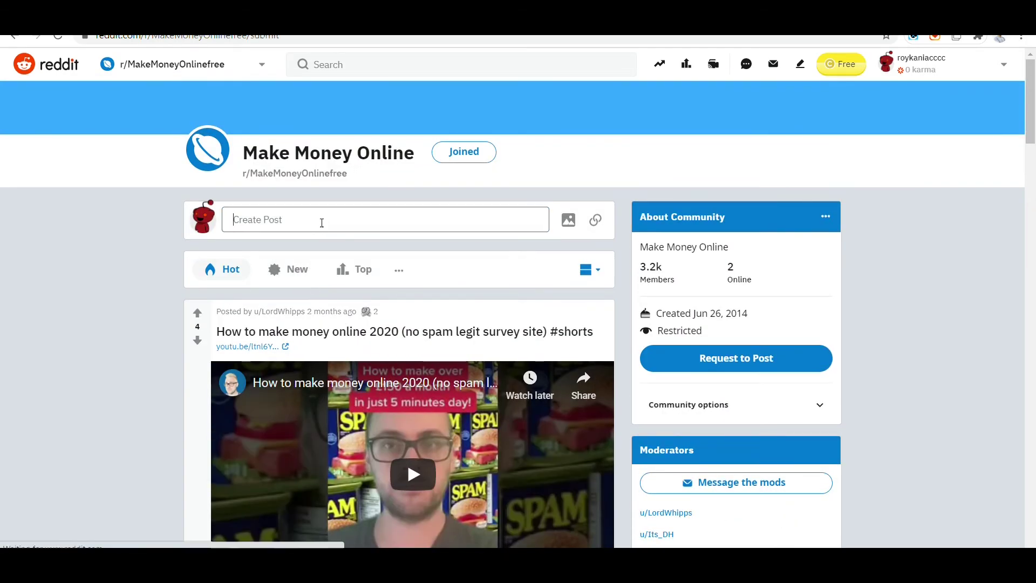
# Step: Title the post "Everything You Need for Make Money Online 2021"
pyautogui.click(232, 235)
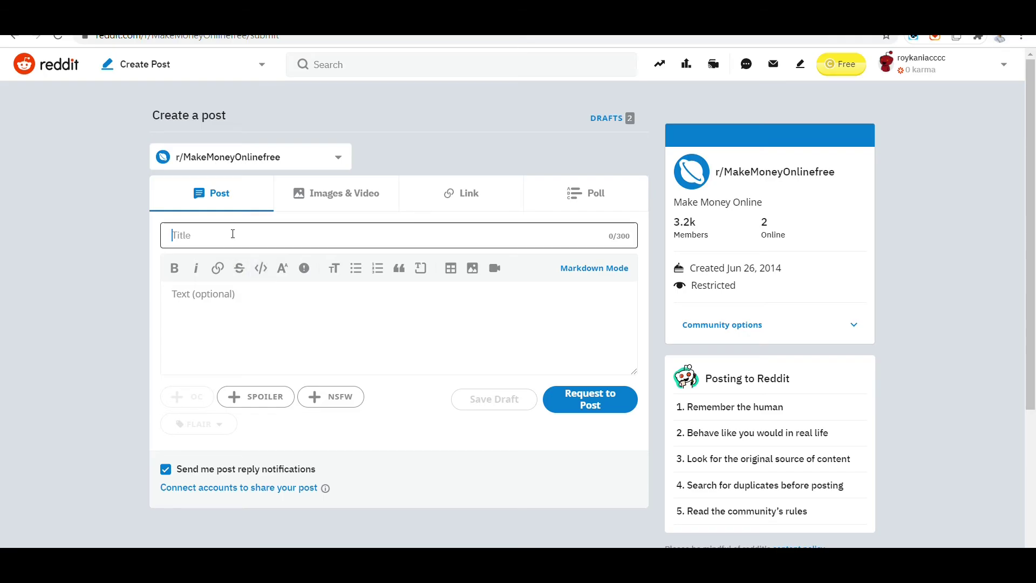
pyautogui.write('Everything You Need f')
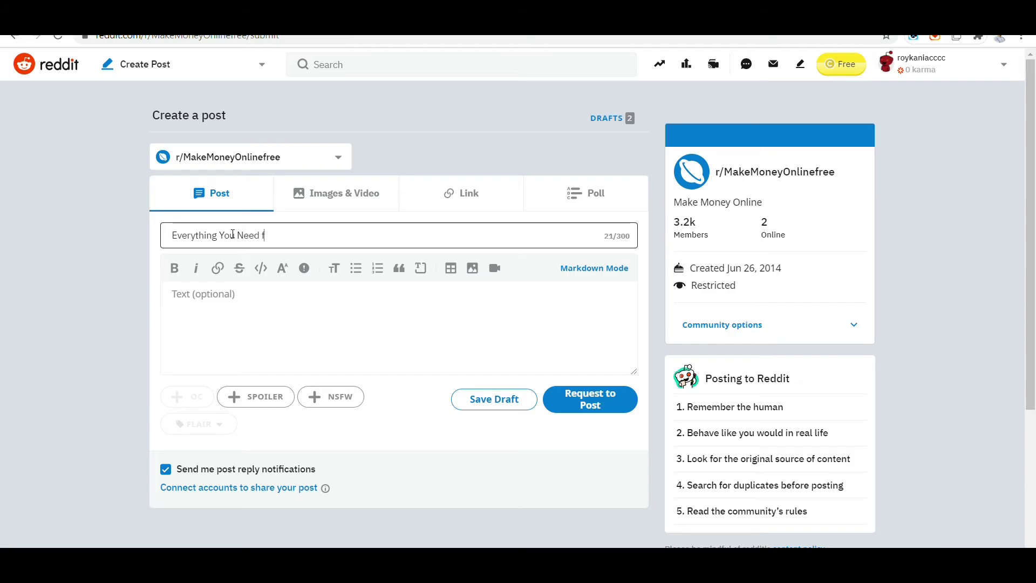
pyautogui.write('orr')
pyautogui.write(' MAke Mo')
pyautogui.press('BackSpace')
pyautogui.press('BackSpace')
pyautogui.press('BackSpace')
pyautogui.press('BackSpace')
pyautogui.press('BackSpace')
pyautogui.press('BackSpace')
pyautogui.write('ake Money Onli')
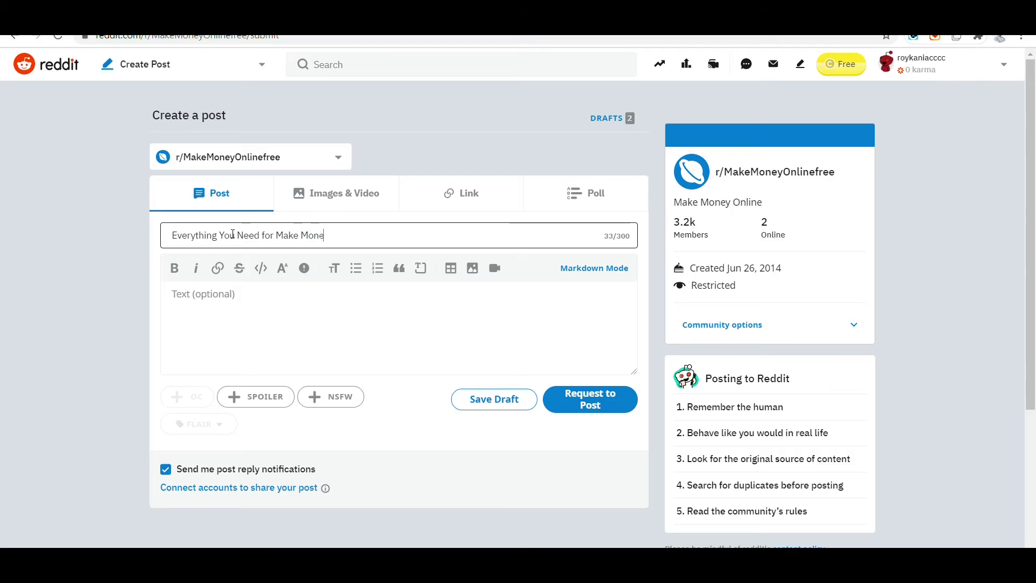
pyautogui.write('ne 2021')
# Step: Copy the promotional comment from the Quora question into the post body and remove the trailing "Trang chủ" link text
pyautogui.click(204, 305)
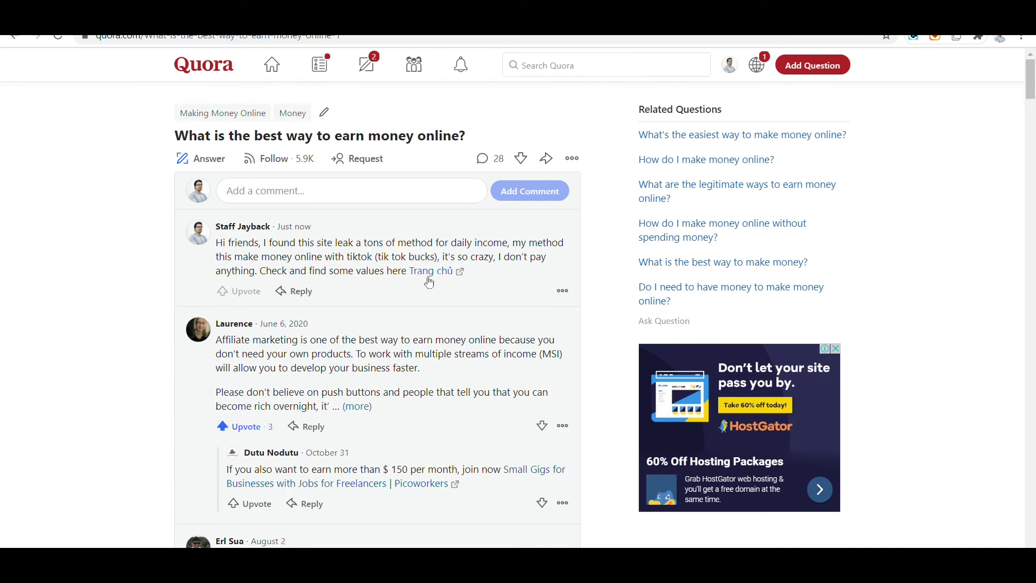
pyautogui.moveTo(218, 242); pyautogui.dragTo(524, 273)
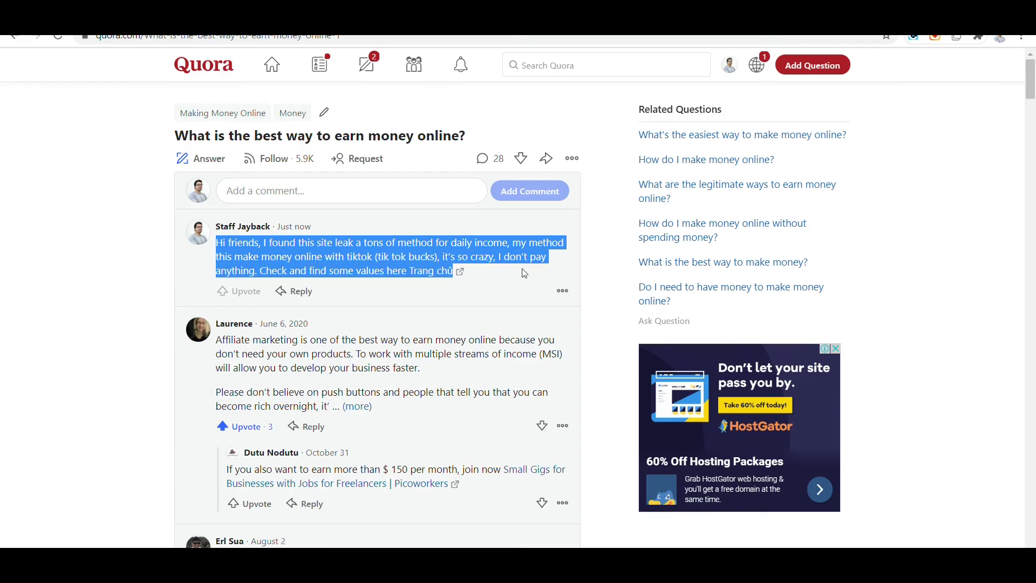
pyautogui.hotkey('ctrl', 'c')
pyautogui.hotkey('ctrl', 'Tab')
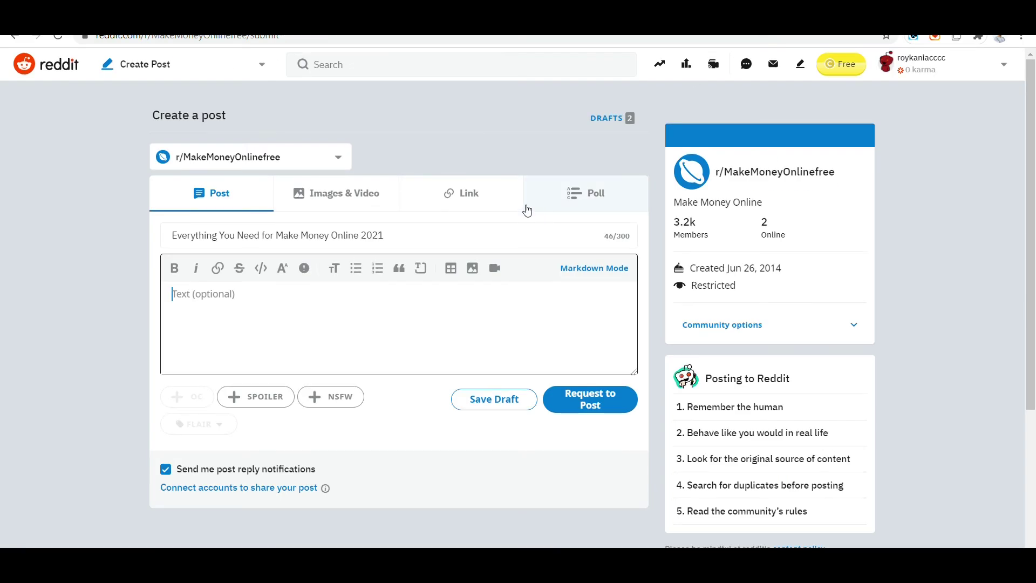
pyautogui.hotkey('ctrl', 'v')
pyautogui.moveTo(227, 327); pyautogui.dragTo(171, 323)
pyautogui.press('BackSpace')
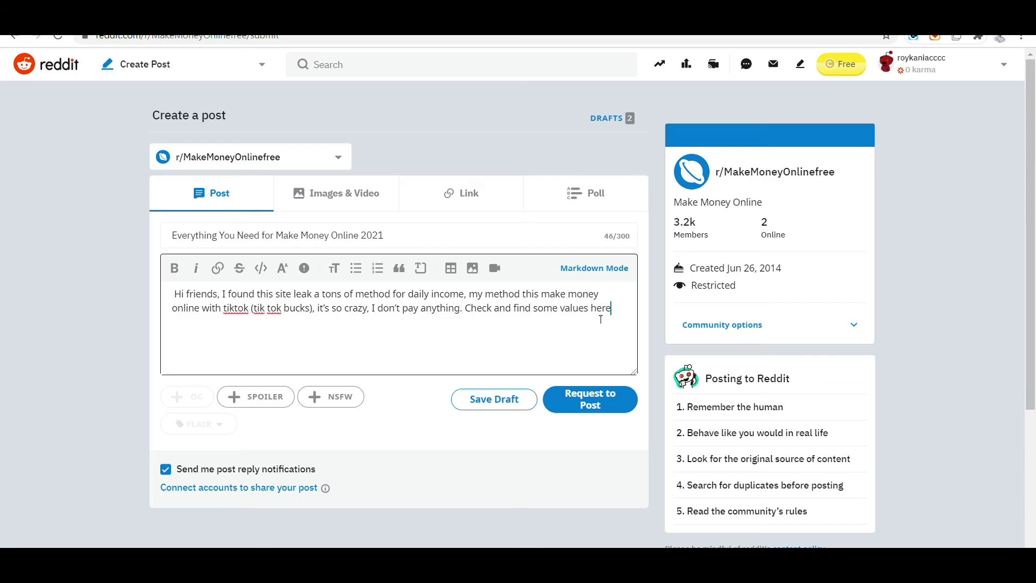
# Step: Link the word "here" in the post body to the address of the published Google Sites make-money page
pyautogui.moveTo(592, 313); pyautogui.dragTo(614, 313)
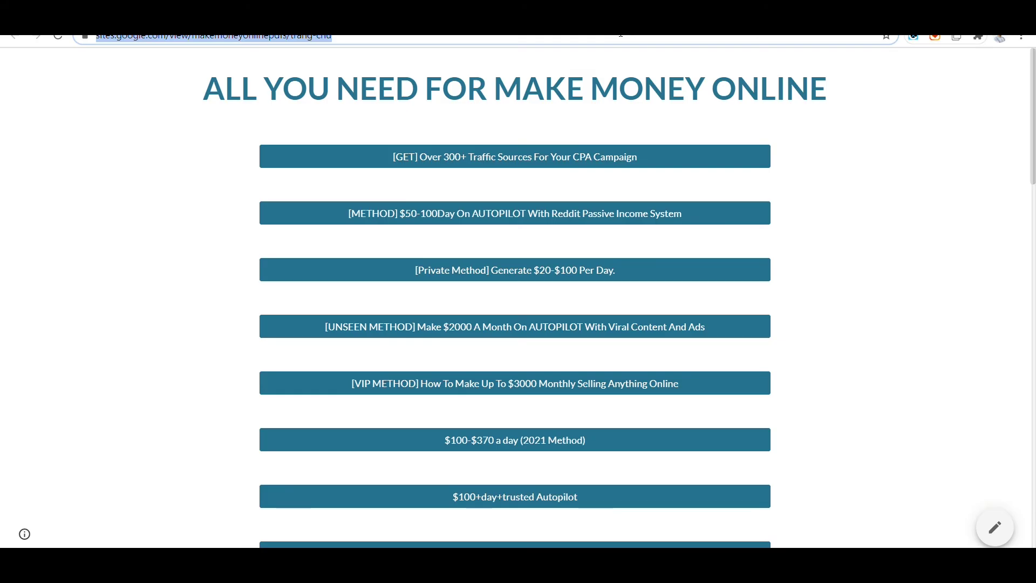
pyautogui.hotkey('ctrl', 'Tab')
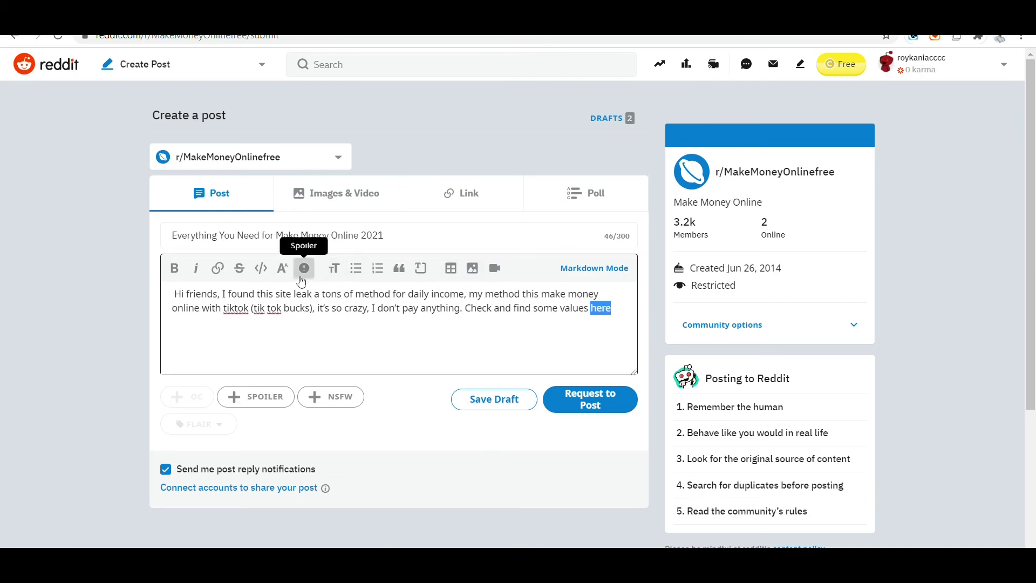
pyautogui.click(217, 269)
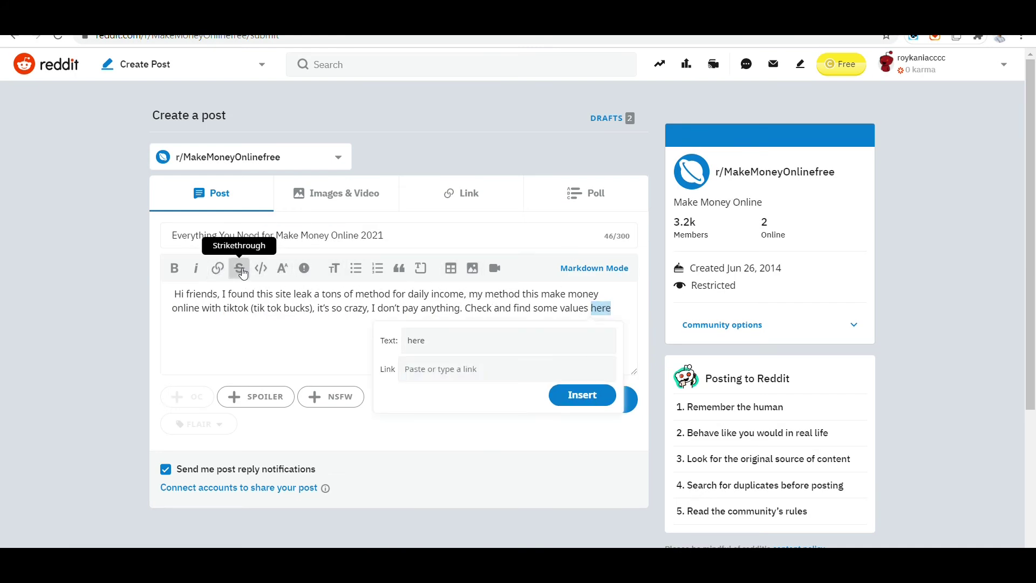
pyautogui.hotkey('ctrl', 'v')
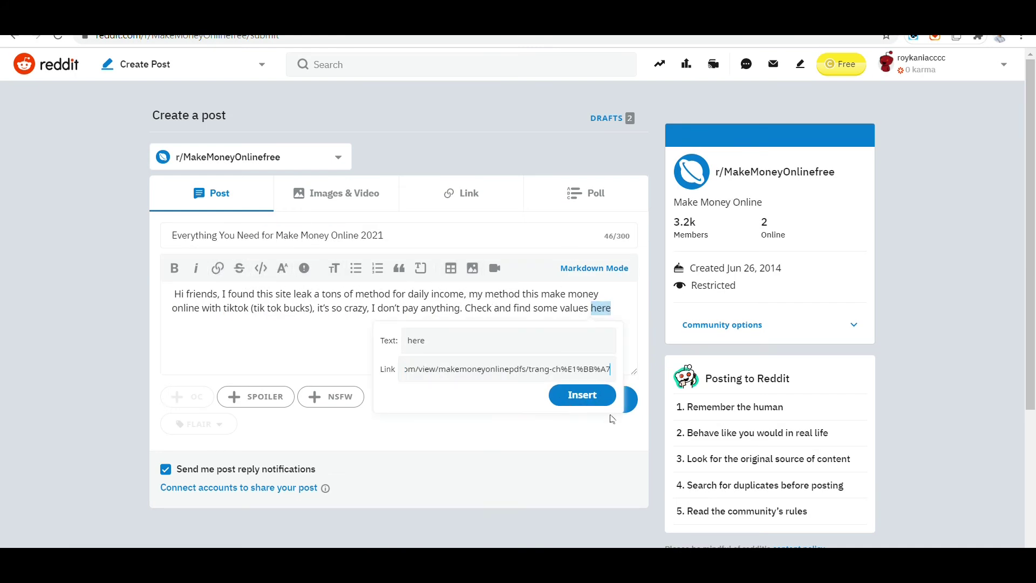
pyautogui.click(581, 397)
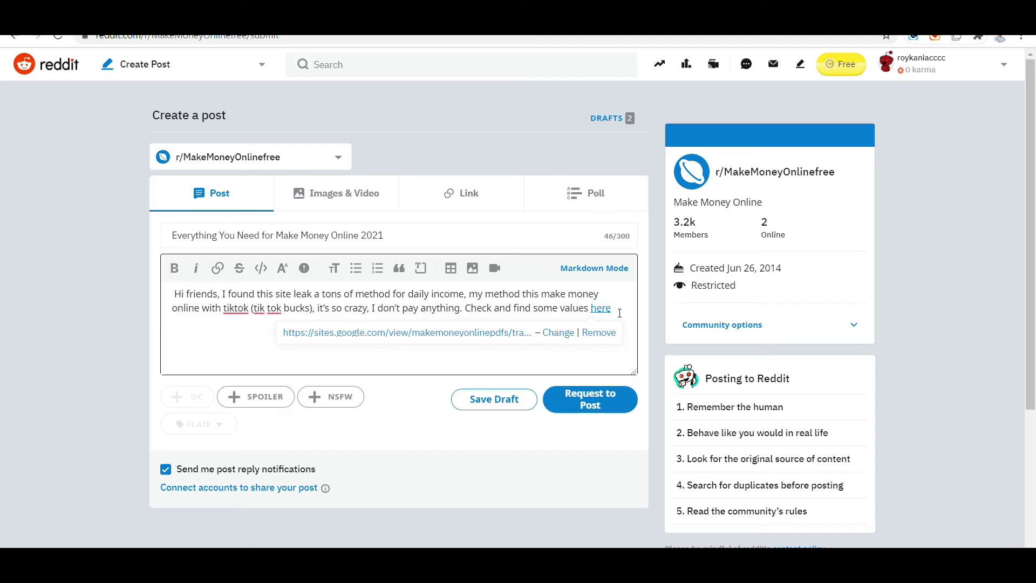
# Step: Add the line "List of MMO methods:" and below it the Google Sites button title "[GET] Over 300+ Traffic Sources For Your CPA Campaign"
pyautogui.press('Return')
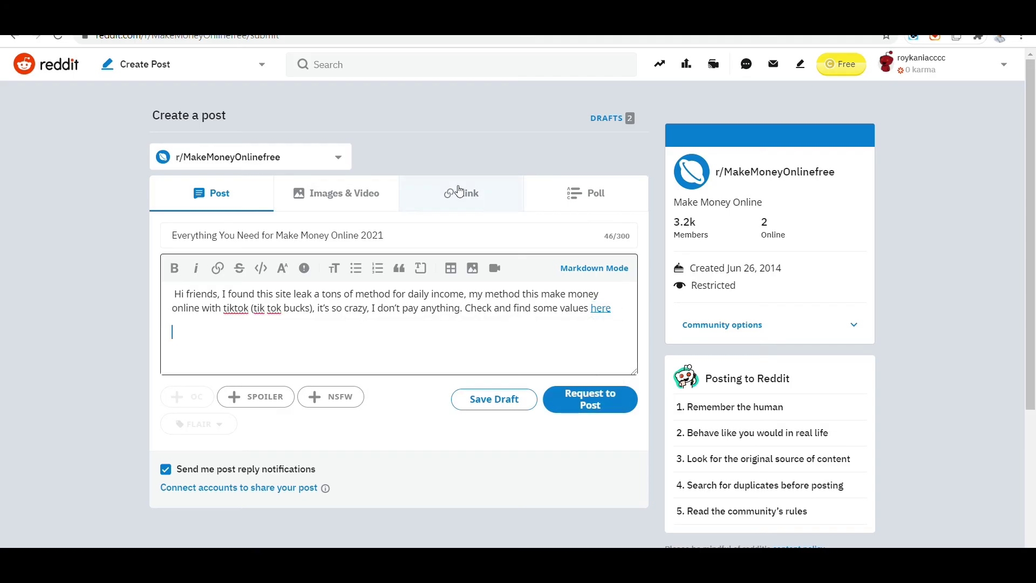
pyautogui.write('List of MMO methods:')
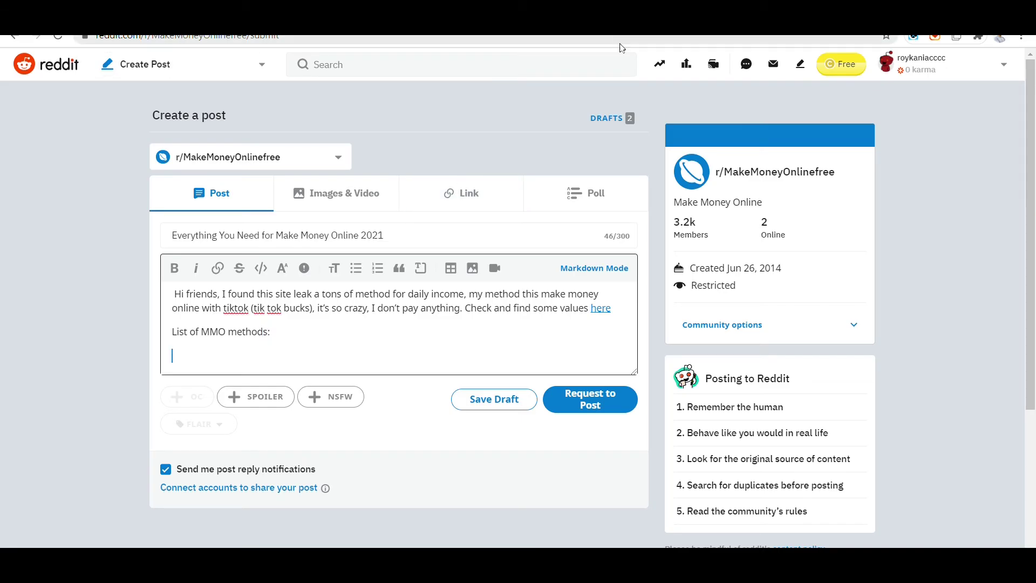
pyautogui.click(620, 22)
pyautogui.click(410, 158)
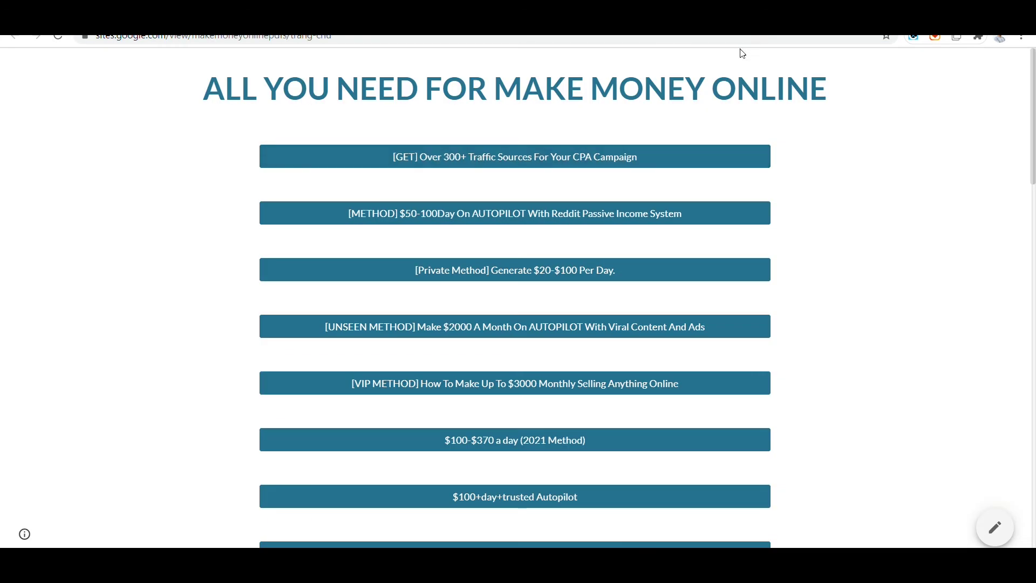
pyautogui.click(542, 160)
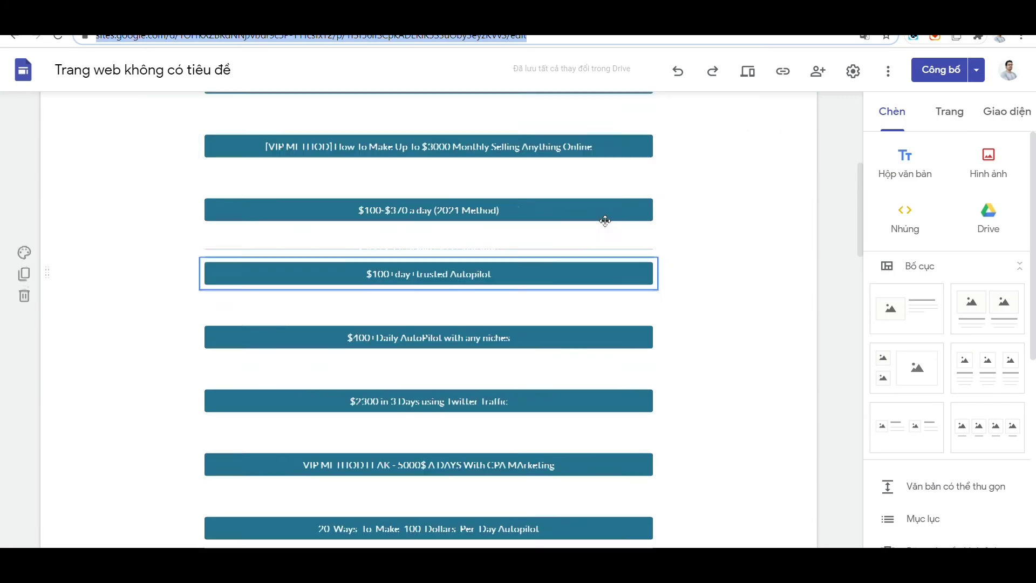
pyautogui.scroll(6, 365, 252)
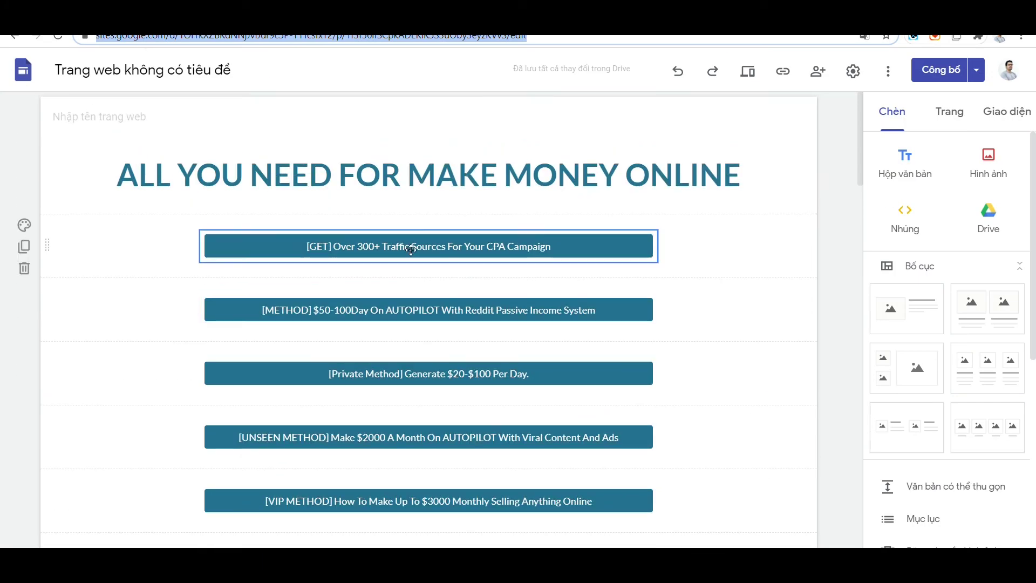
pyautogui.doubleClick(364, 251)
pyautogui.moveTo(649, 272); pyautogui.dragTo(293, 276)
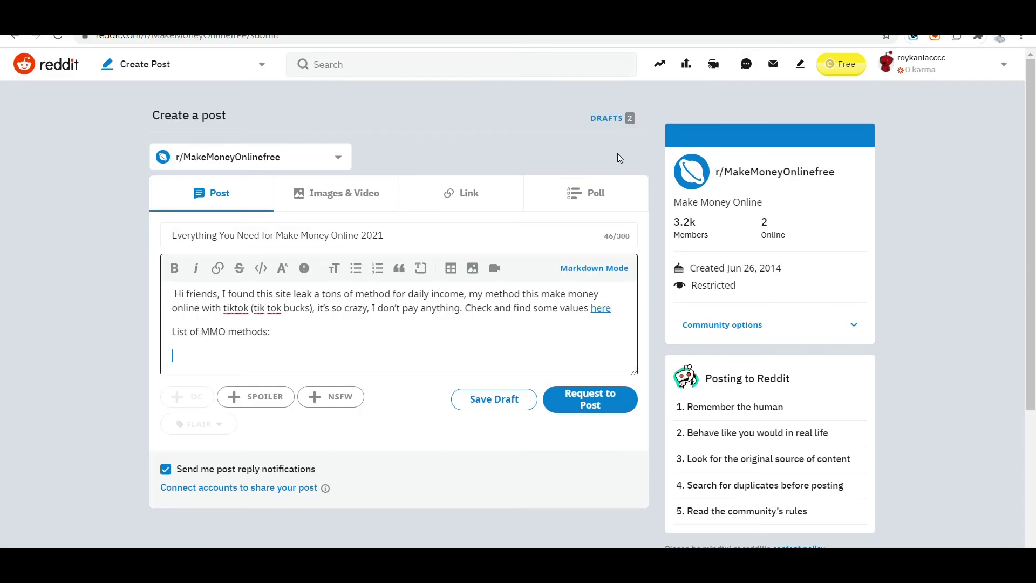
pyautogui.write('[GET] Over 300+ Traffic Sources For Your CPA Campaign')
pyautogui.press('Return')
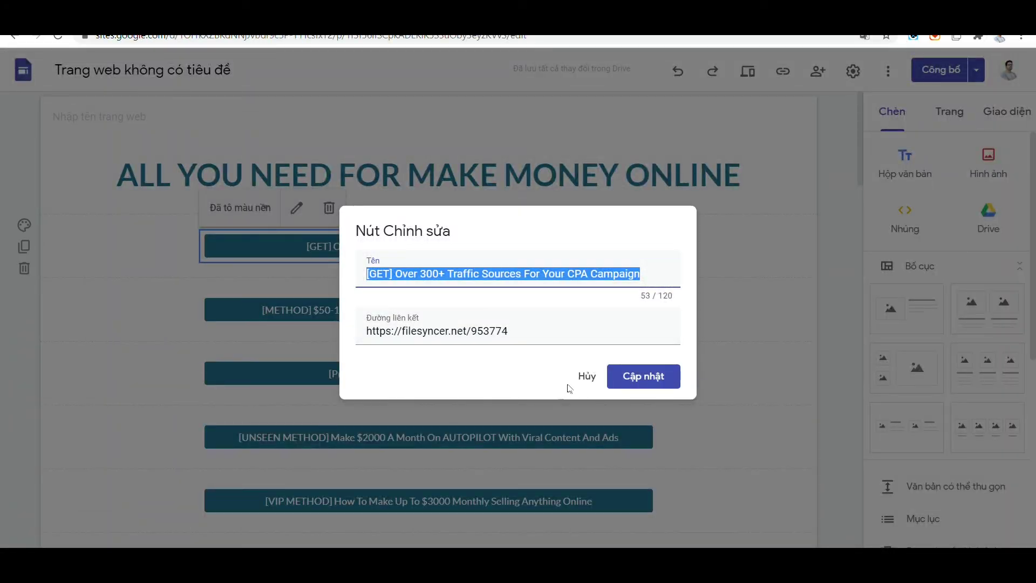
# Step: Copy the button title "[METHOD] $50-100Day On AUTOPILOT With Reddit Passive Income System" from the Google Sites editor into the post's list
pyautogui.click(579, 377)
pyautogui.click(518, 310)
pyautogui.doubleClick(517, 312)
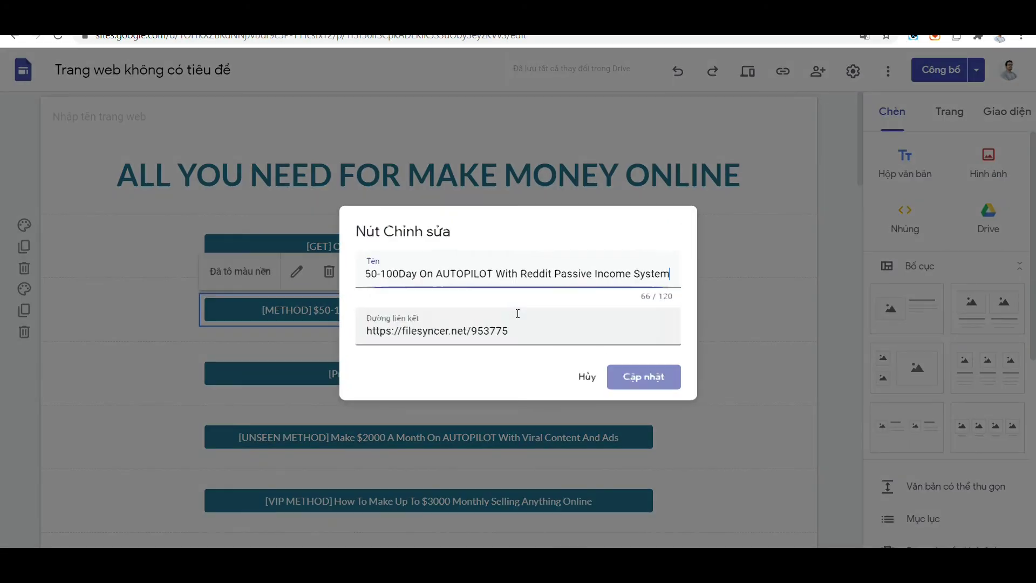
pyautogui.tripleClick(532, 278)
pyautogui.hotkey('ctrl', 'c')
pyautogui.hotkey('ctrl', 'Tab')
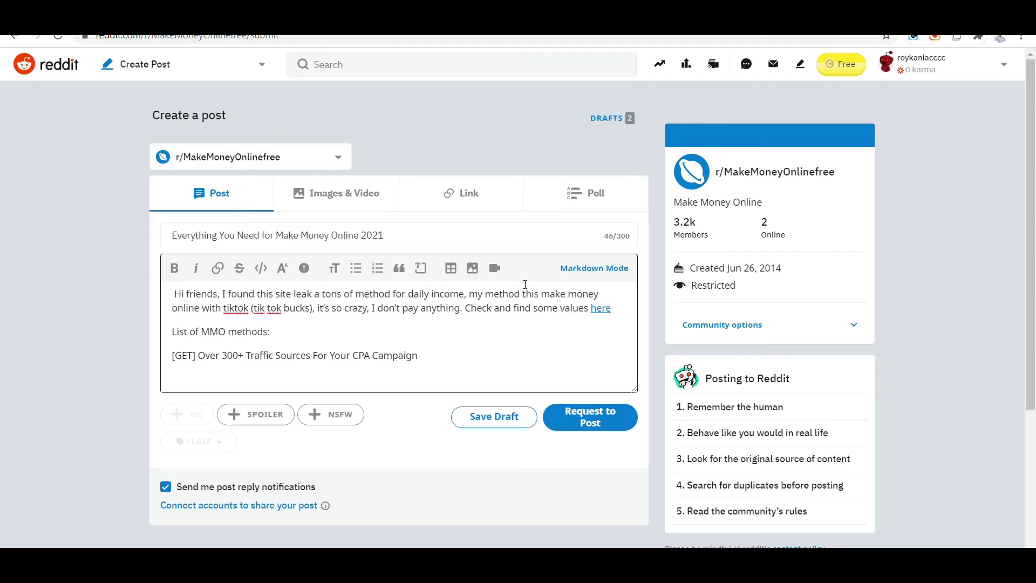
pyautogui.hotkey('ctrl', 'v')
pyautogui.press('Return')
# Step: Copy the button title "[Private Method] Generate $20-$100 Per Day." from the Google Sites editor into the post's list
pyautogui.hotkey('ctrl', 'Tab')
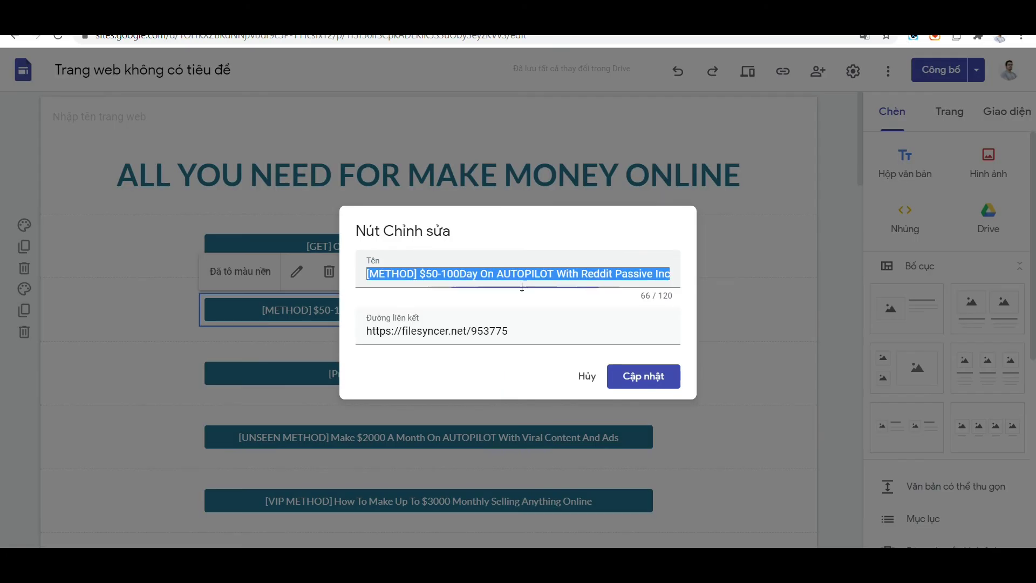
pyautogui.press('Escape')
pyautogui.click(314, 373)
pyautogui.click(296, 335)
pyautogui.hotkey('ctrl', 'a')
pyautogui.hotkey('ctrl', 'c')
pyautogui.hotkey('ctrl', 'Tab')
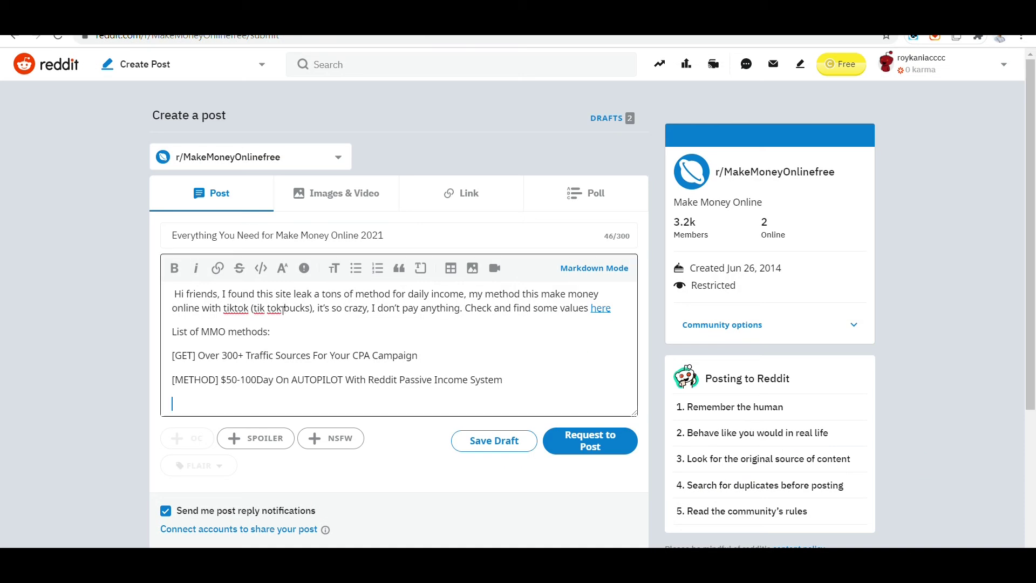
pyautogui.hotkey('ctrl', 'v')
pyautogui.press('Return')
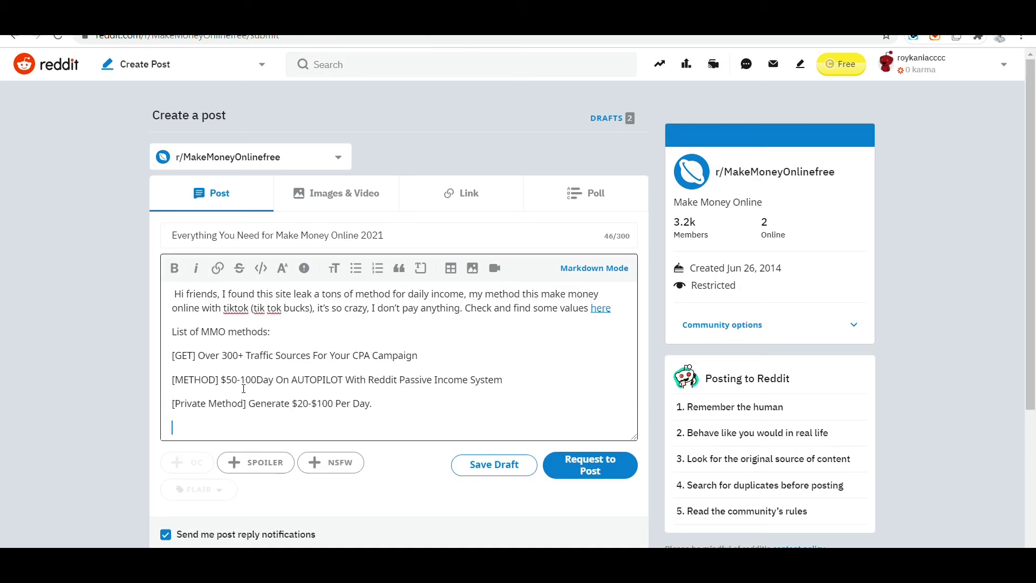
# Step: Copy the button title "[UNSEEN METHOD] Make $2000 A Month On AUTOPILOT With Viral Content And Ads" from the Google Sites editor into the post's list
pyautogui.hotkey('ctrl', 'Tab')
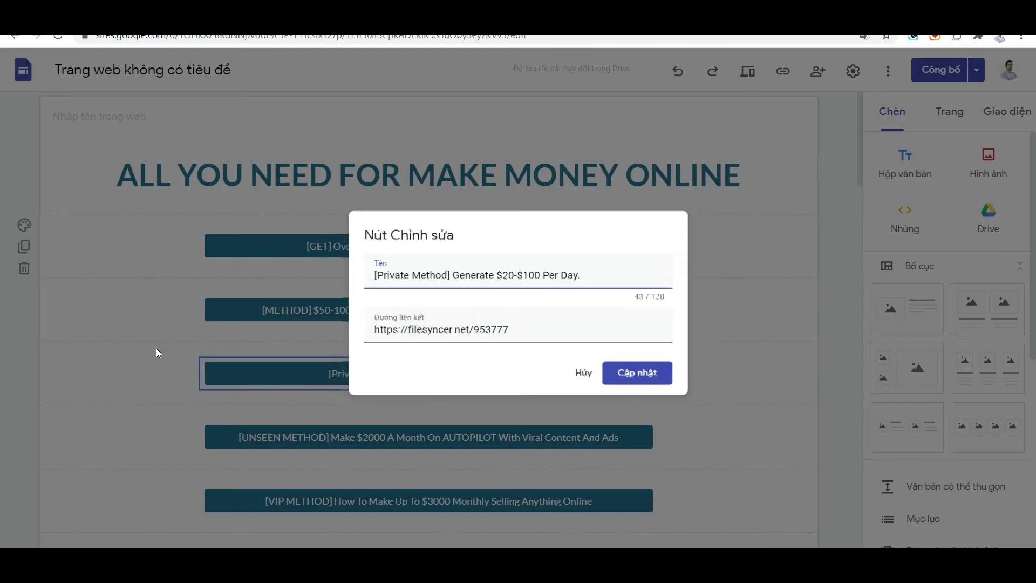
pyautogui.click(156, 348)
pyautogui.click(295, 433)
pyautogui.click(296, 398)
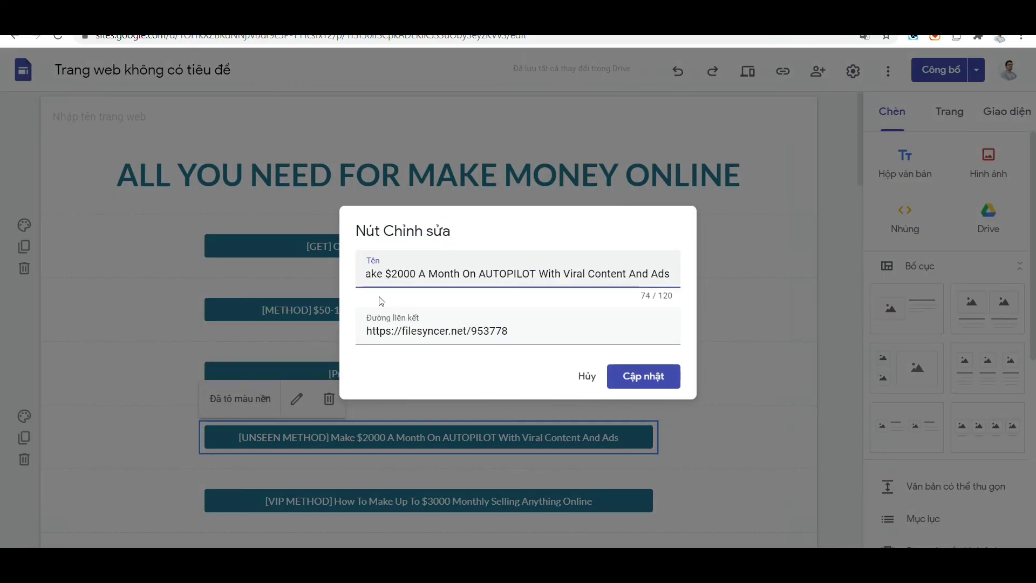
pyautogui.hotkey('ctrl', 'a')
pyautogui.hotkey('ctrl', 'Tab')
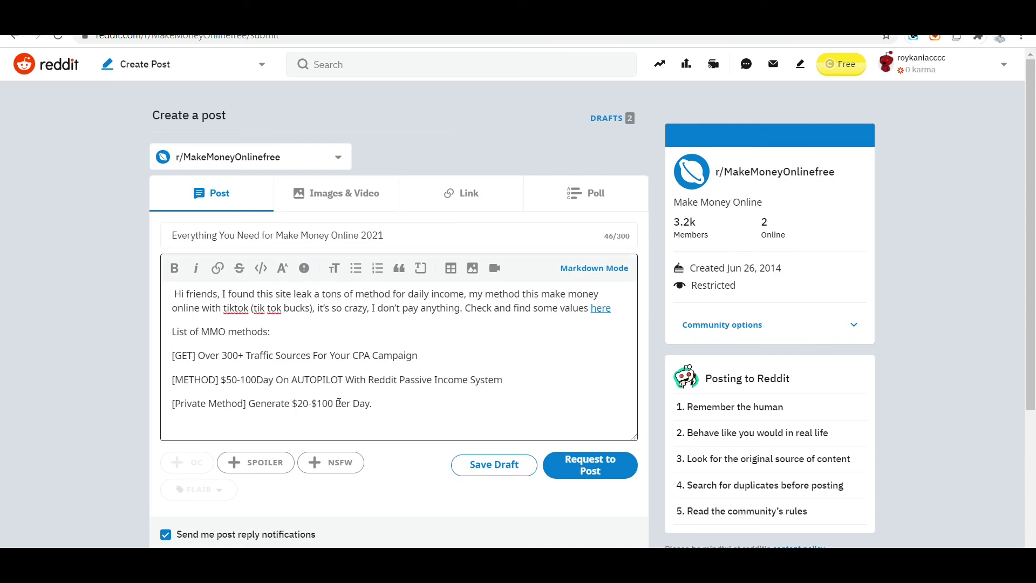
pyautogui.hotkey('ctrl', 'v')
pyautogui.press('Return')
# Step: Copy the button title "[VIP METHOD] How To Make Up To $3000 Monthly Selling Anything Online" from the Google Sites editor into the post's list
pyautogui.hotkey('ctrl', 'Tab')
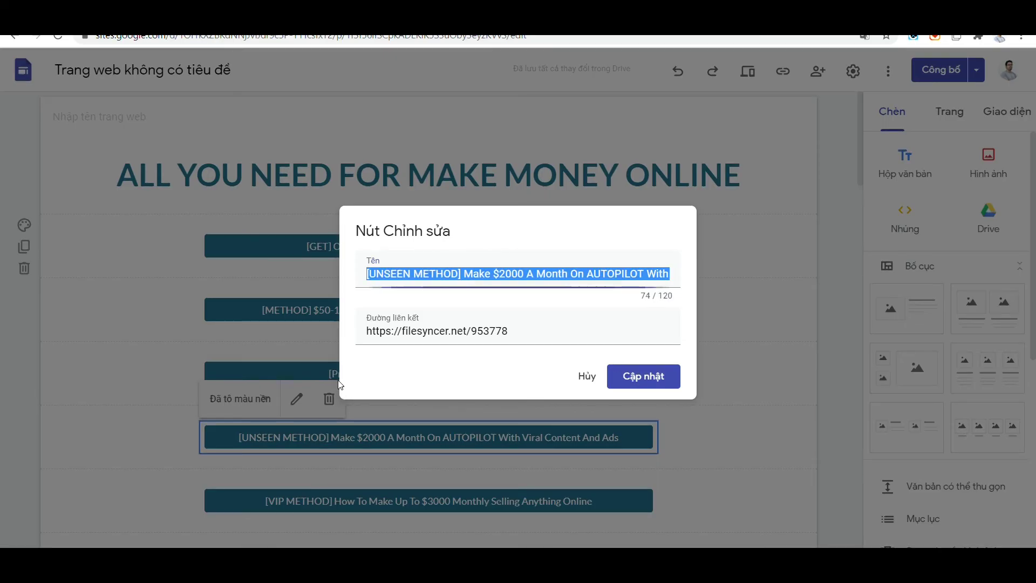
pyautogui.click(144, 391)
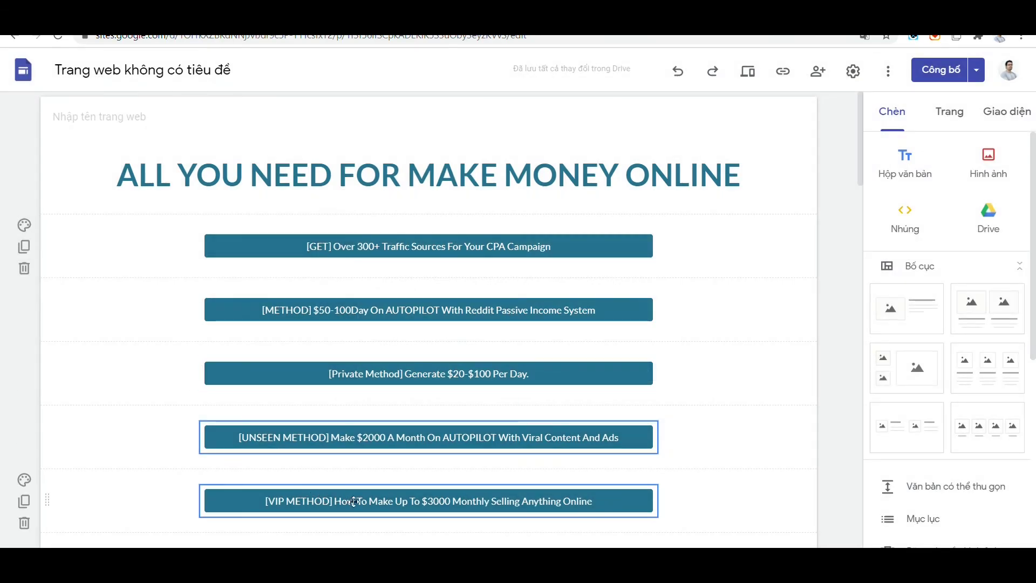
pyautogui.doubleClick(354, 502)
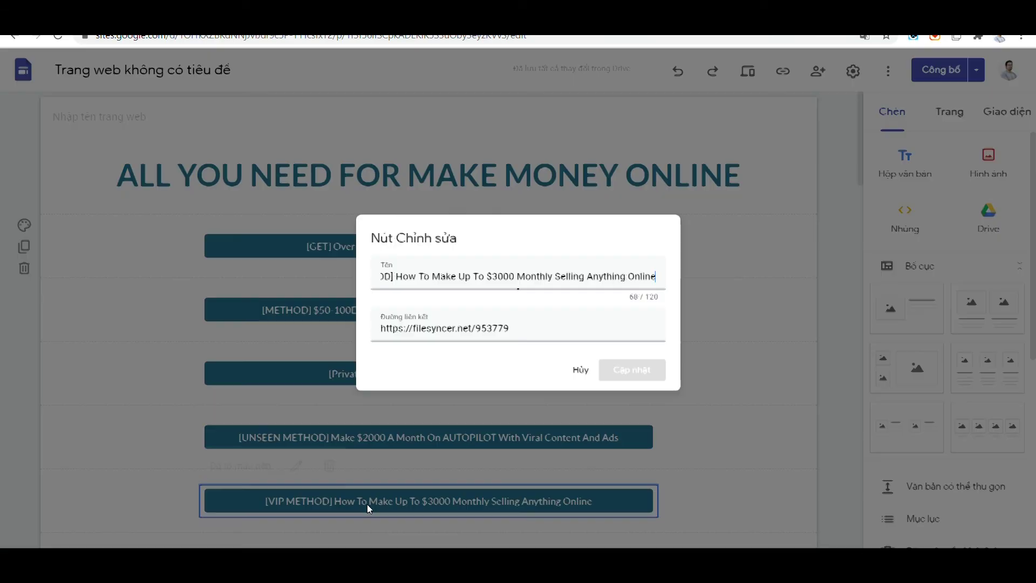
pyautogui.tripleClick(470, 273)
pyautogui.hotkey('ctrl', 'c')
pyautogui.hotkey('ctrl', 'Tab')
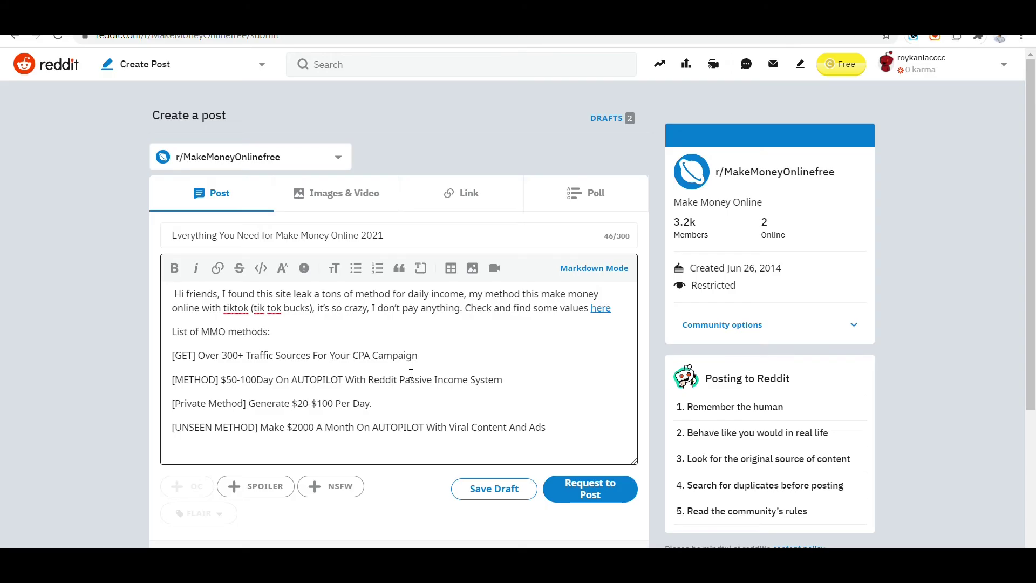
pyautogui.hotkey('ctrl', 'v')
pyautogui.press('Return')
# Step: Copy the button title "$100-$370 a day (2021 Method)" from the Google Sites editor into the post's list
pyautogui.hotkey('ctrl', 'Tab')
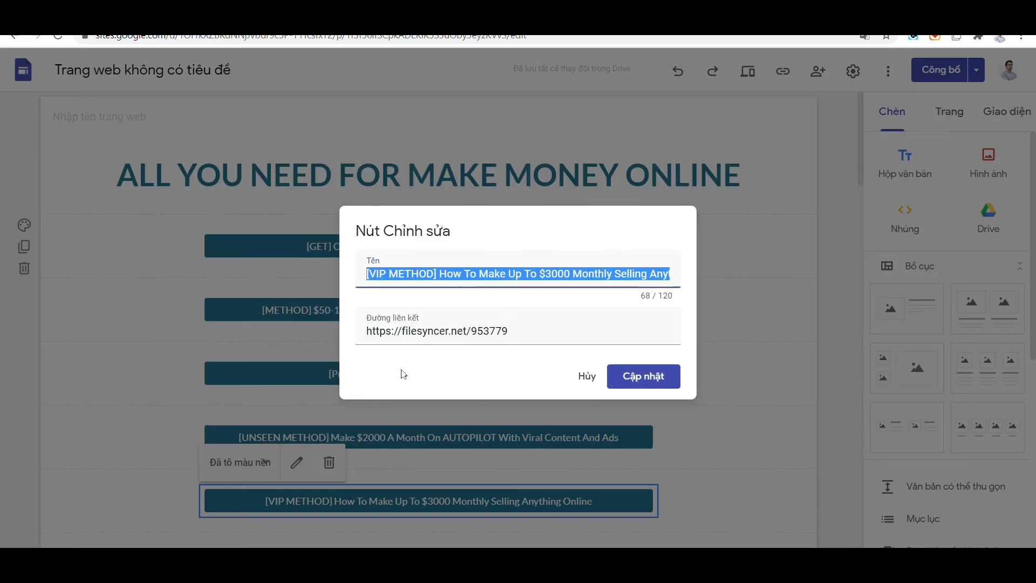
pyautogui.press('Escape')
pyautogui.scroll(-4, 226, 359)
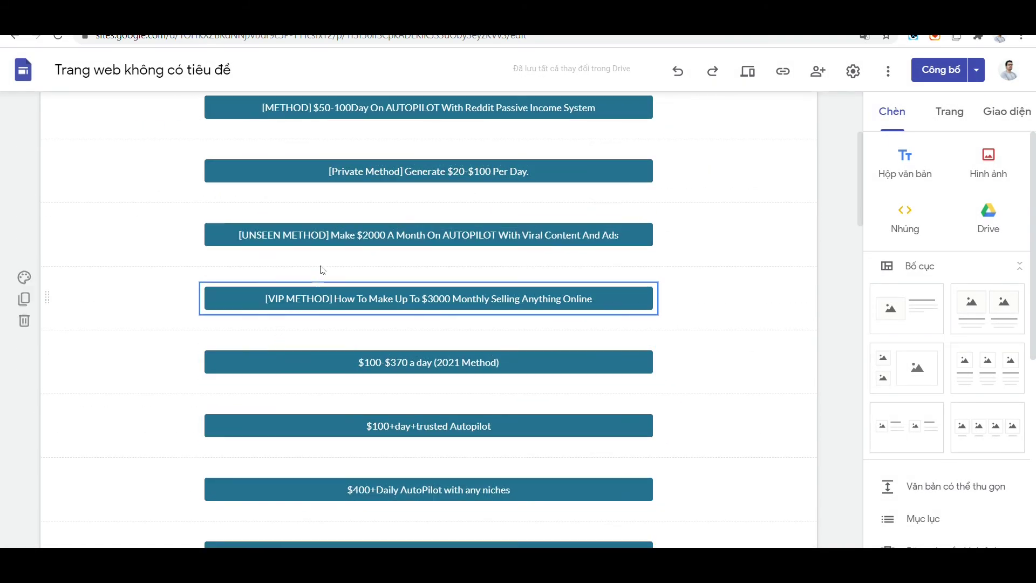
pyautogui.hotkey('ctrl', 'Tab')
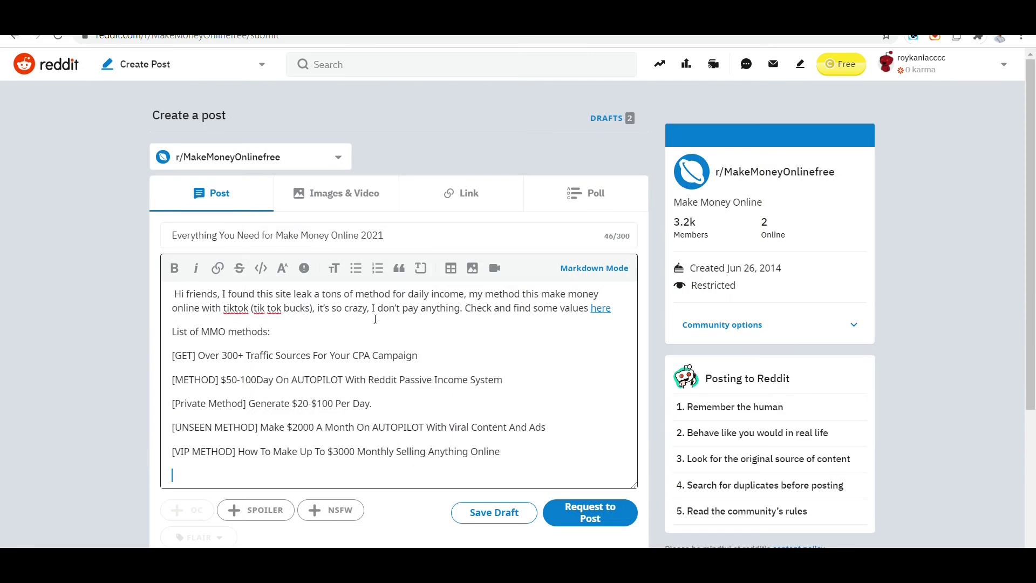
pyautogui.hotkey('ctrl', 'Tab')
pyautogui.doubleClick(397, 359)
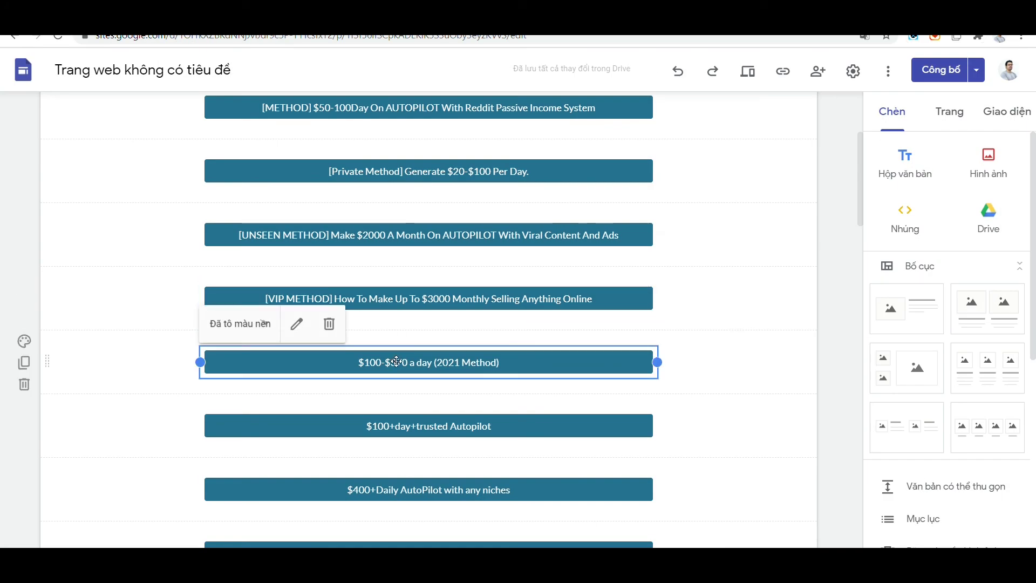
pyautogui.tripleClick(413, 267)
pyautogui.hotkey('ctrl', 'c')
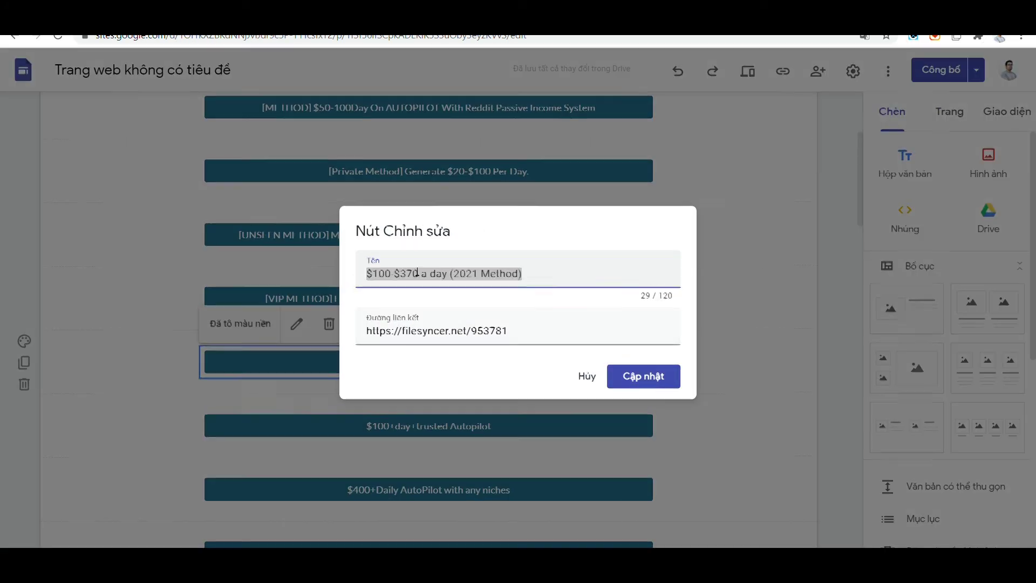
pyautogui.hotkey('ctrl', 'Tab')
pyautogui.hotkey('ctrl', 'v')
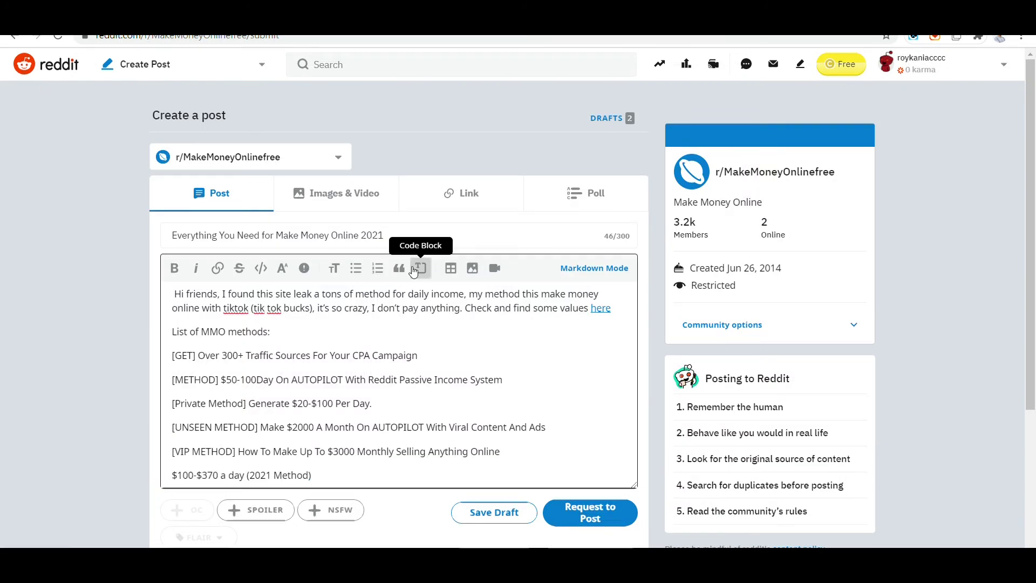
# Step: Copy the button title "$100+day+trusted Autopilot" from the Google Sites editor into a new line of the post's list
pyautogui.hotkey('ctrl', 'Tab')
pyautogui.press('Escape')
pyautogui.doubleClick(411, 427)
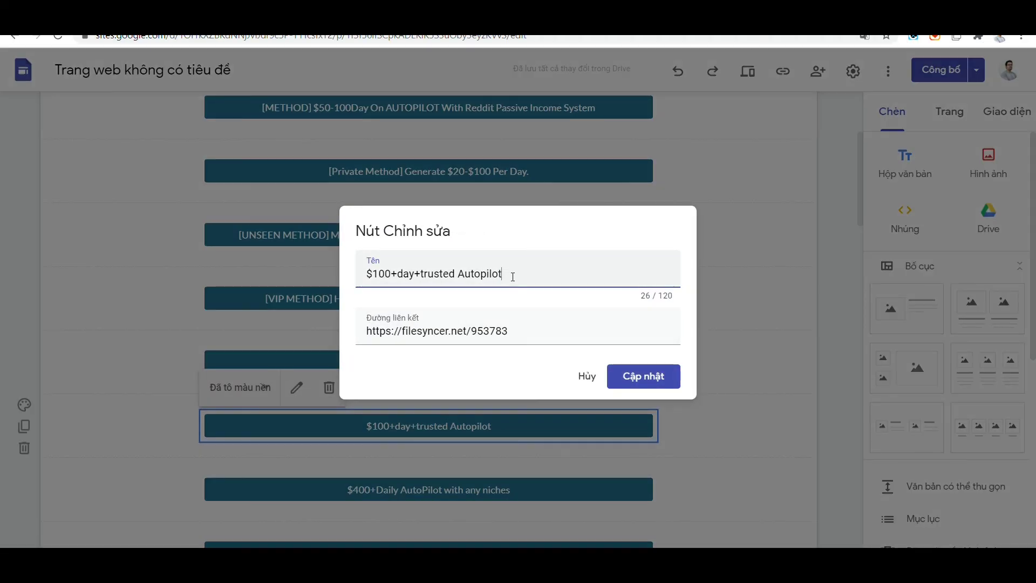
pyautogui.tripleClick(513, 276)
pyautogui.hotkey('ctrl', 'Tab')
pyautogui.click(375, 489)
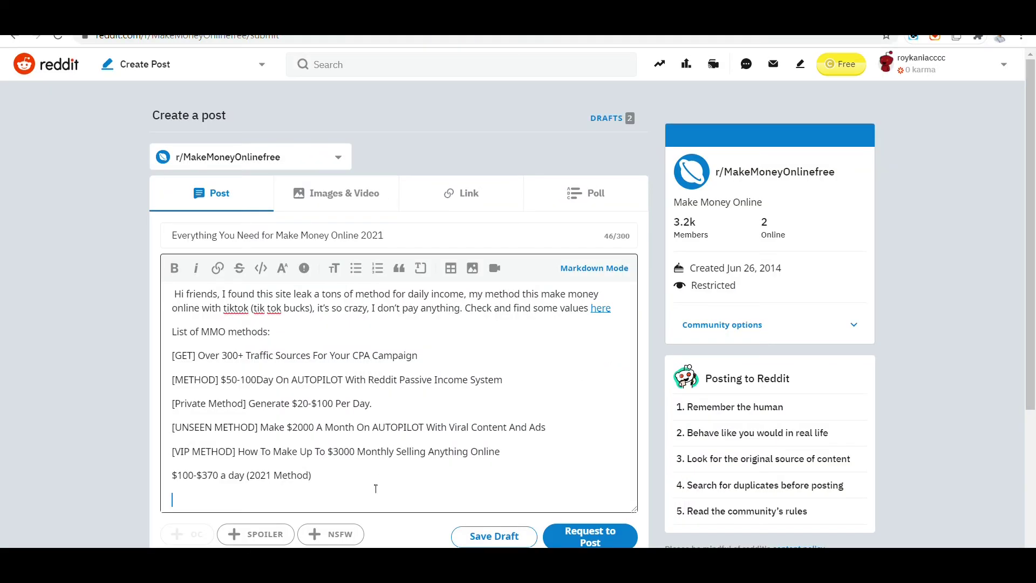
pyautogui.hotkey('ctrl', 'v')
pyautogui.press('Return')
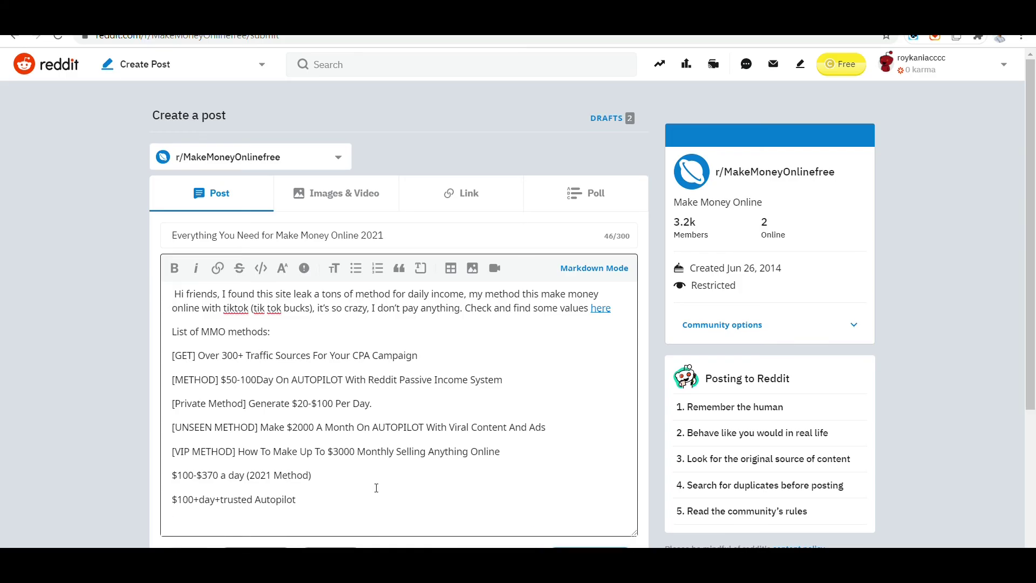
# Step: Copy the button title "$400+Daily AutoPilot with any niches" from the Google Sites editor into the post's list
pyautogui.hotkey('ctrl', 'shift', 'Tab')
pyautogui.click(92, 417)
pyautogui.scroll(-3, 344, 358)
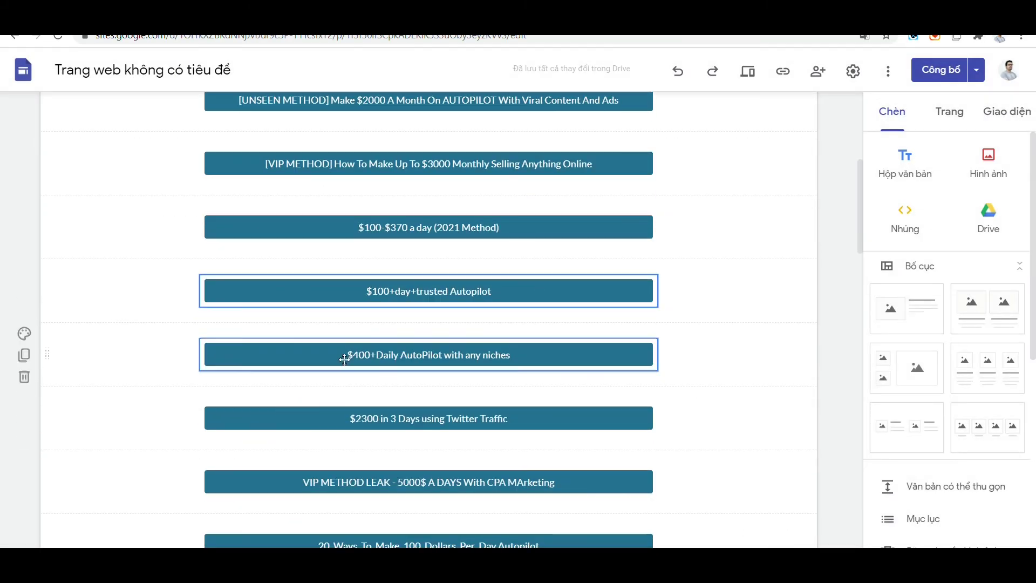
pyautogui.doubleClick(345, 359)
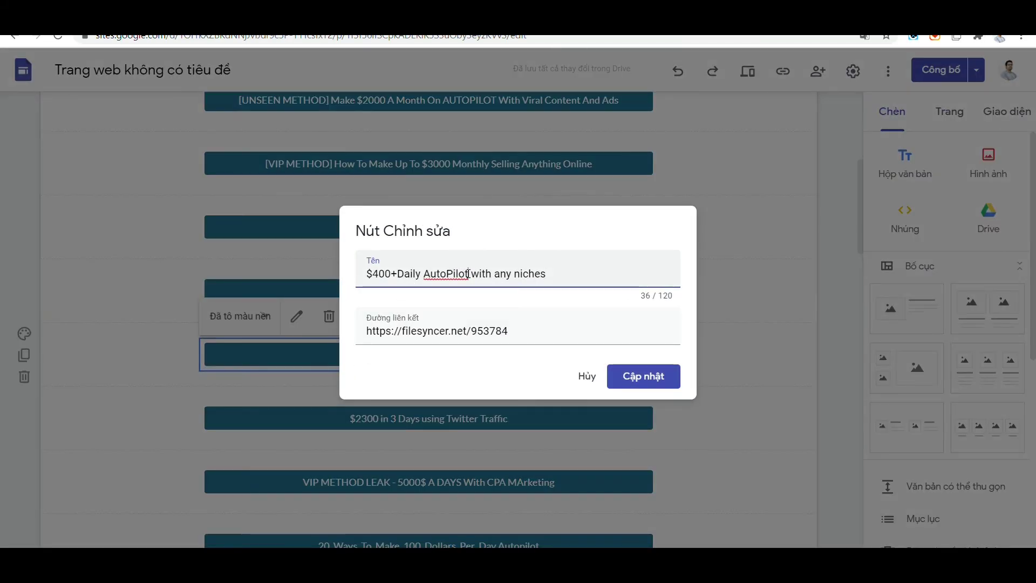
pyautogui.hotkey('ctrl', 'a')
pyautogui.hotkey('ctrl', 'Tab')
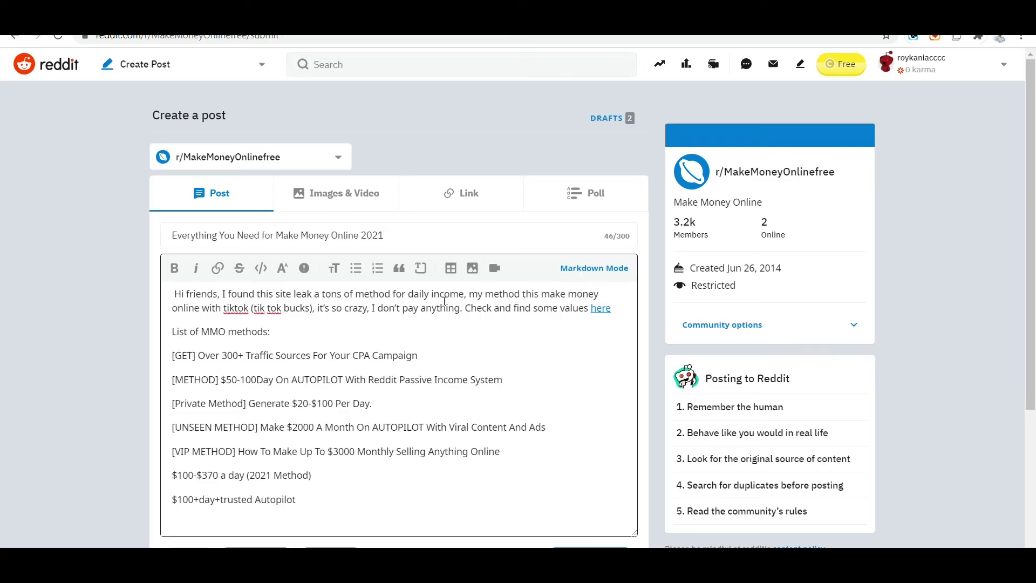
pyautogui.hotkey('ctrl', 'v')
# Step: Copy the button title "$2300 in 3 Days using Twitter Traffic" from the Google Sites editor into the post's list
pyautogui.hotkey('ctrl', 'shift', 'Tab')
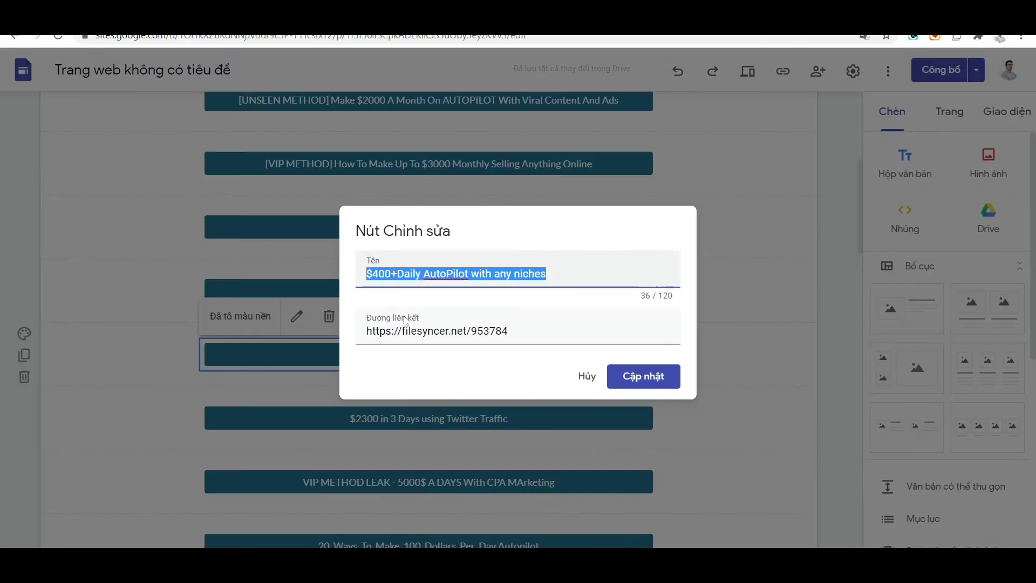
pyautogui.click(157, 335)
pyautogui.scroll(-1, 234, 333)
pyautogui.click(411, 356)
pyautogui.click(422, 361)
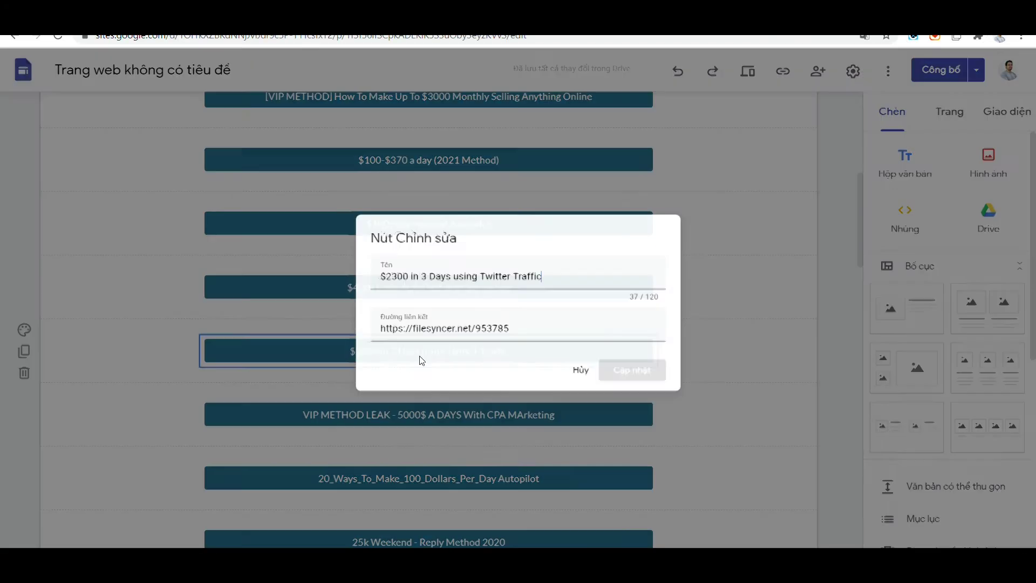
pyautogui.hotkey('ctrl', 'c')
pyautogui.hotkey('ctrl', 'Tab')
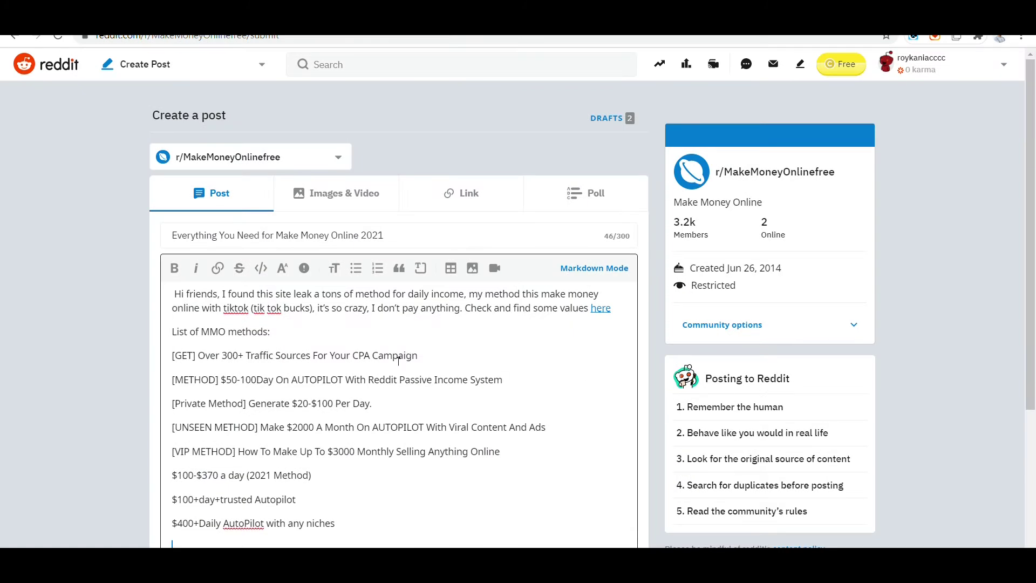
pyautogui.hotkey('ctrl', 'v')
pyautogui.scroll(-3, 411, 351)
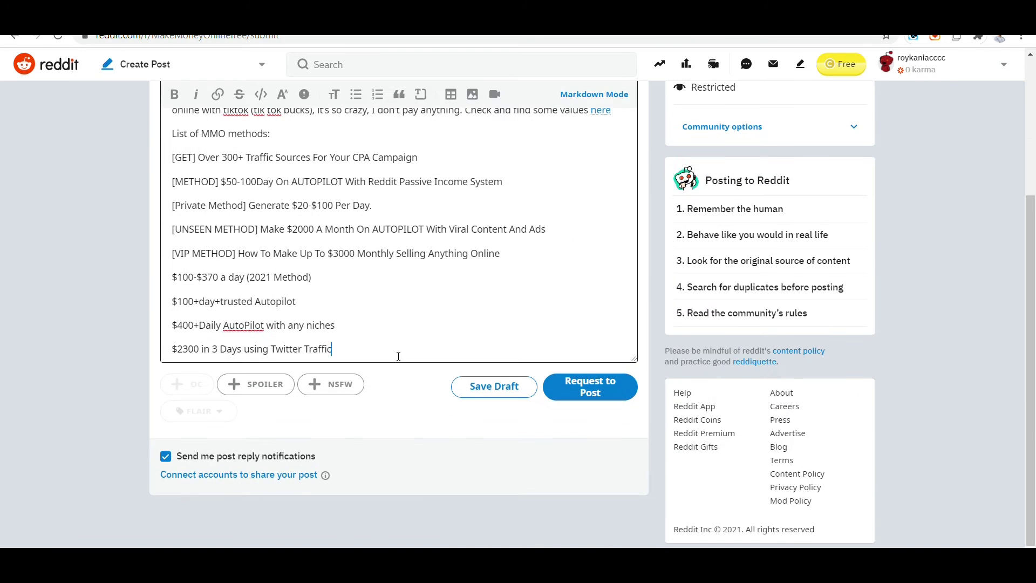
pyautogui.press('Return')
# Step: Copy the button title "VIP METHOD LEAK - 5000$ A DAYS With CPA MArketing" from the Google Sites editor into the post's list
pyautogui.hotkey('ctrl', 'shift', 'Tab')
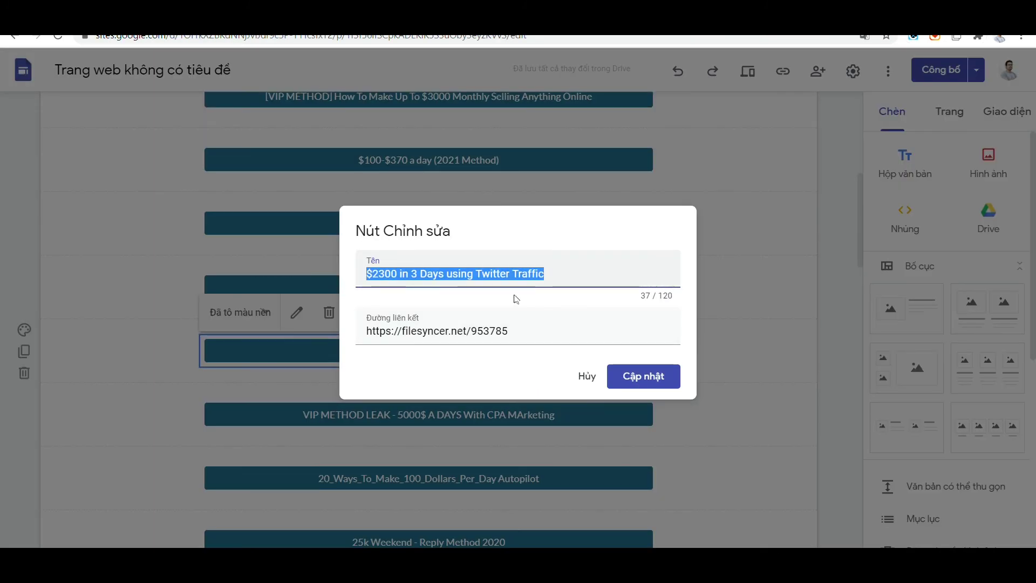
pyautogui.click(95, 416)
pyautogui.doubleClick(381, 420)
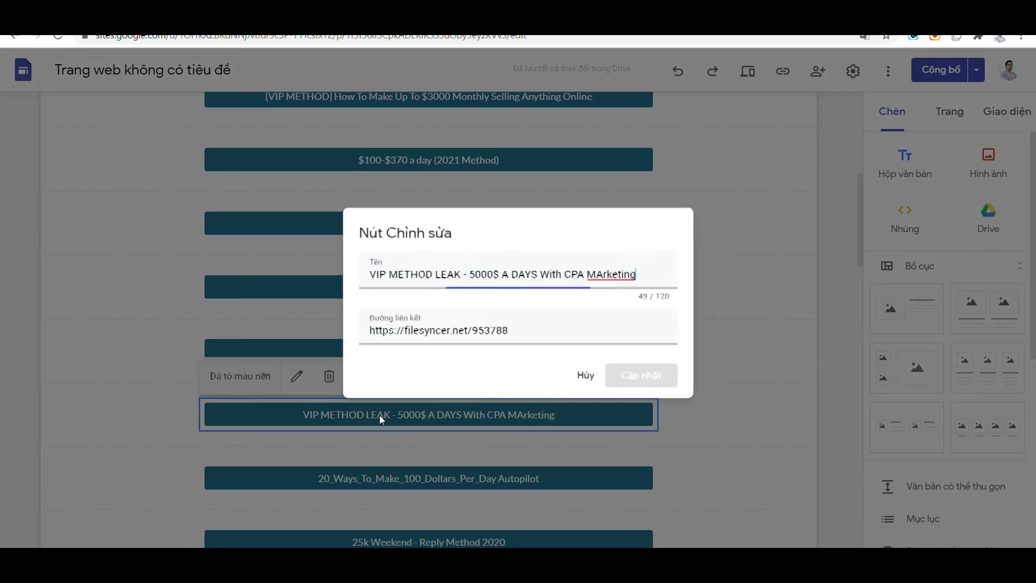
pyautogui.tripleClick(490, 275)
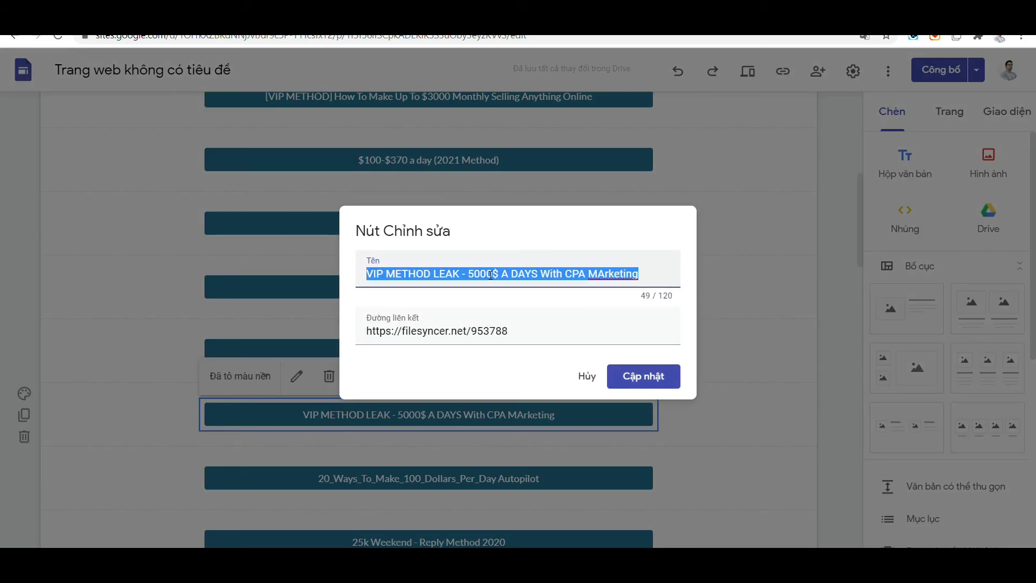
pyautogui.hotkey('ctrl', 'Tab')
pyautogui.hotkey('ctrl', 'v')
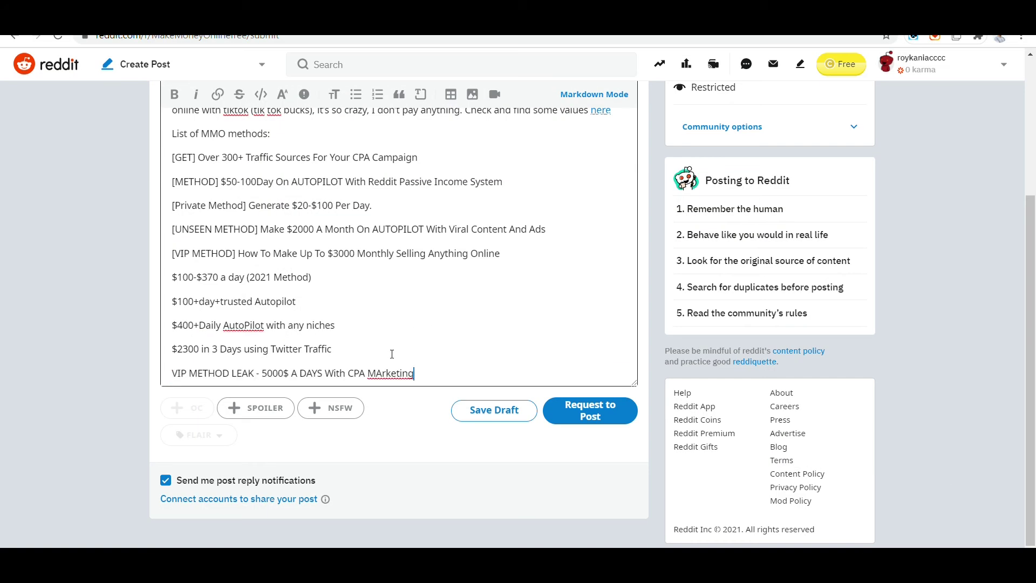
pyautogui.press('Return')
# Step: Copy the button title "20_Ways_To_Make_100_Dollars_Per_Day Autopilot" from the Google Sites editor into the post's list
pyautogui.hotkey('ctrl', 'Tab')
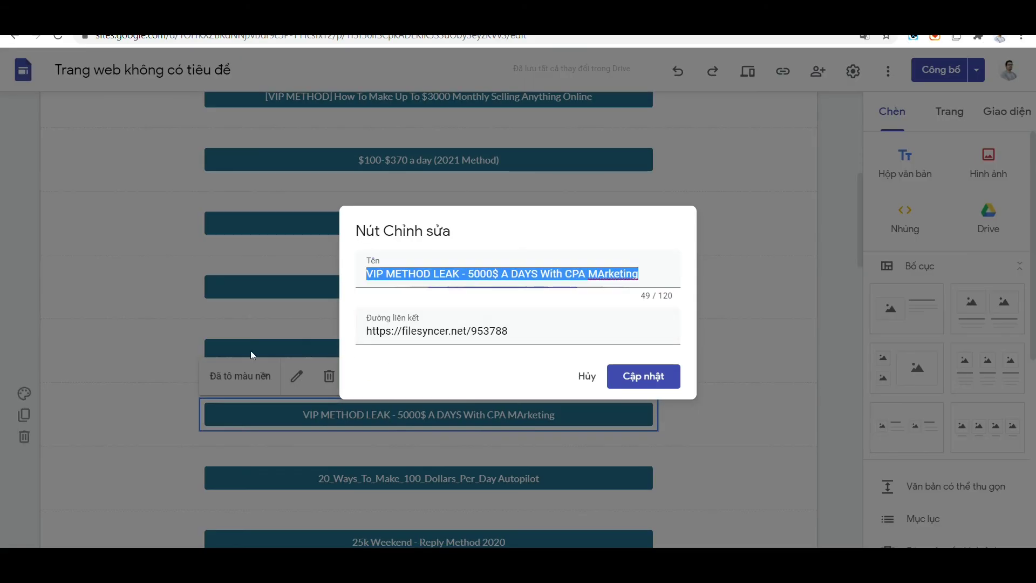
pyautogui.press('Escape')
pyautogui.scroll(-2, 269, 356)
pyautogui.click(350, 353)
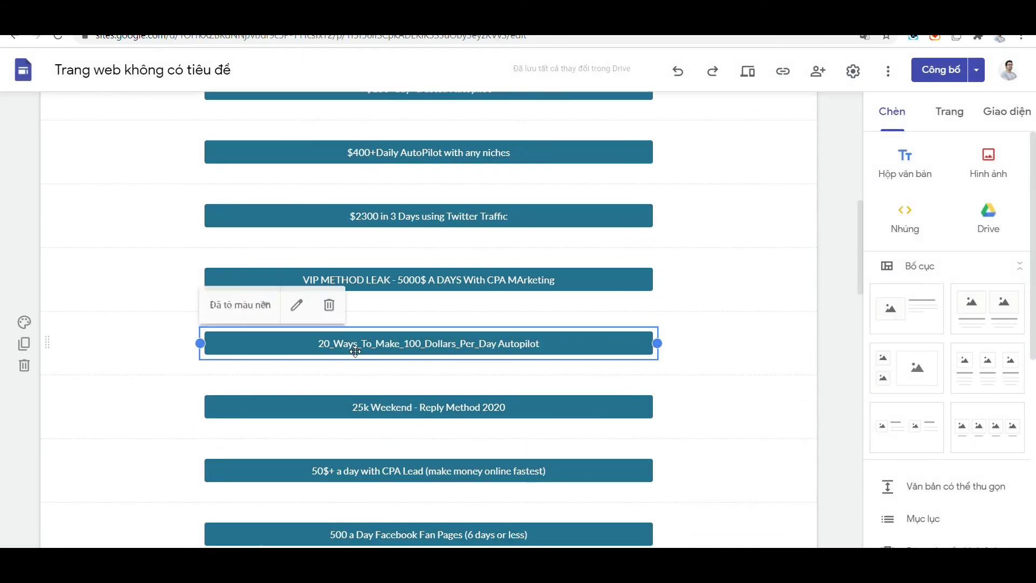
pyautogui.doubleClick(350, 354)
pyautogui.tripleClick(490, 276)
pyautogui.hotkey('ctrl', 'c')
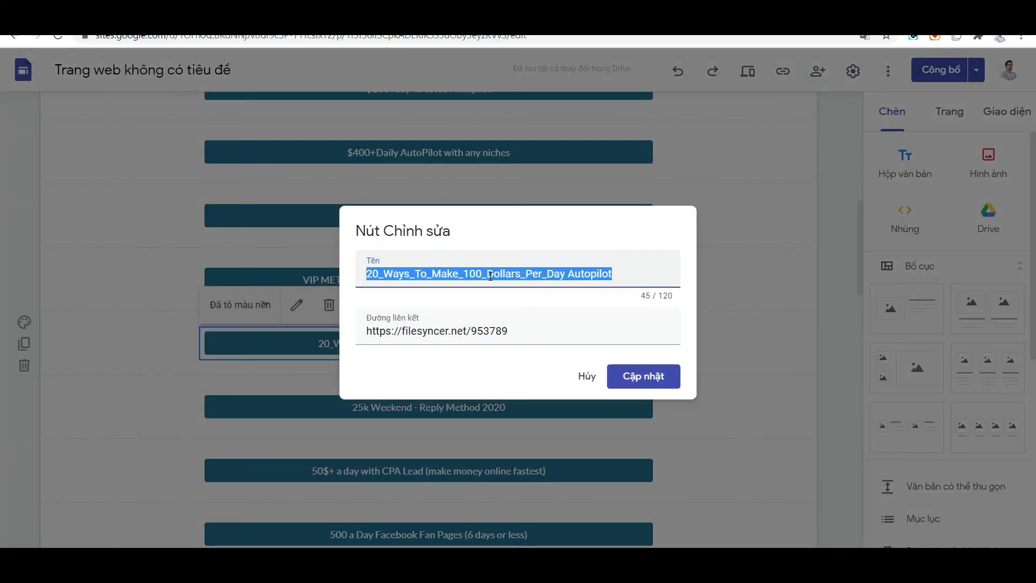
pyautogui.hotkey('ctrl', 'Tab')
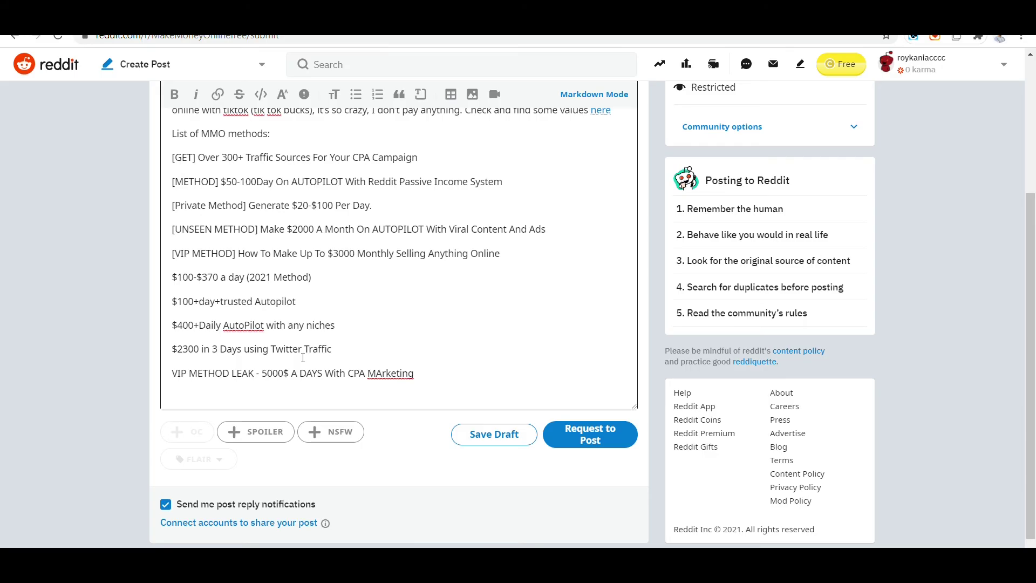
pyautogui.hotkey('ctrl', 'v')
# Step: Copy the button title "25k Weekend - Reply Method 2020" from the Google Sites editor into the post's list
pyautogui.hotkey('ctrl', 'Tab')
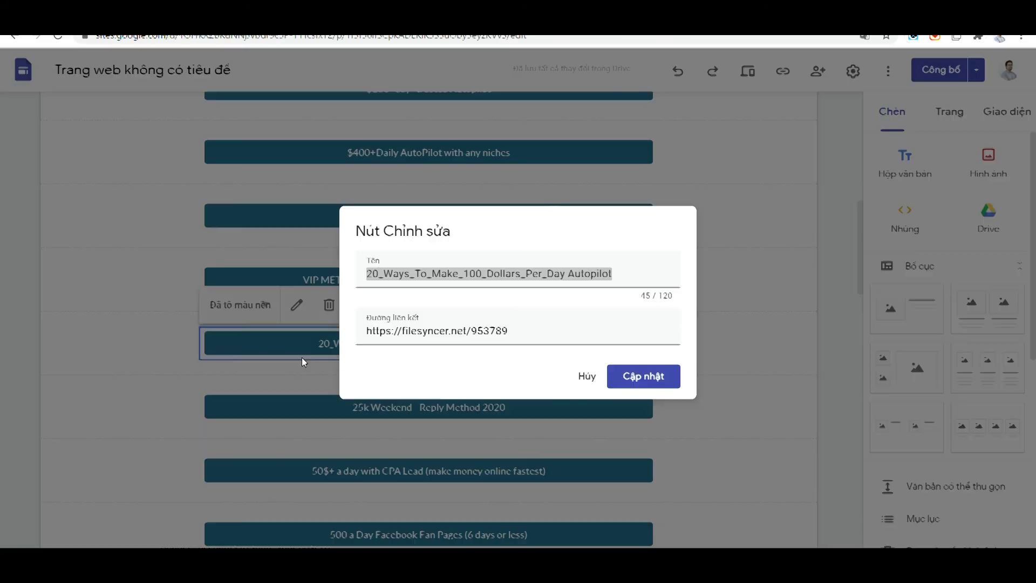
pyautogui.click(173, 354)
pyautogui.scroll(-3, 354, 302)
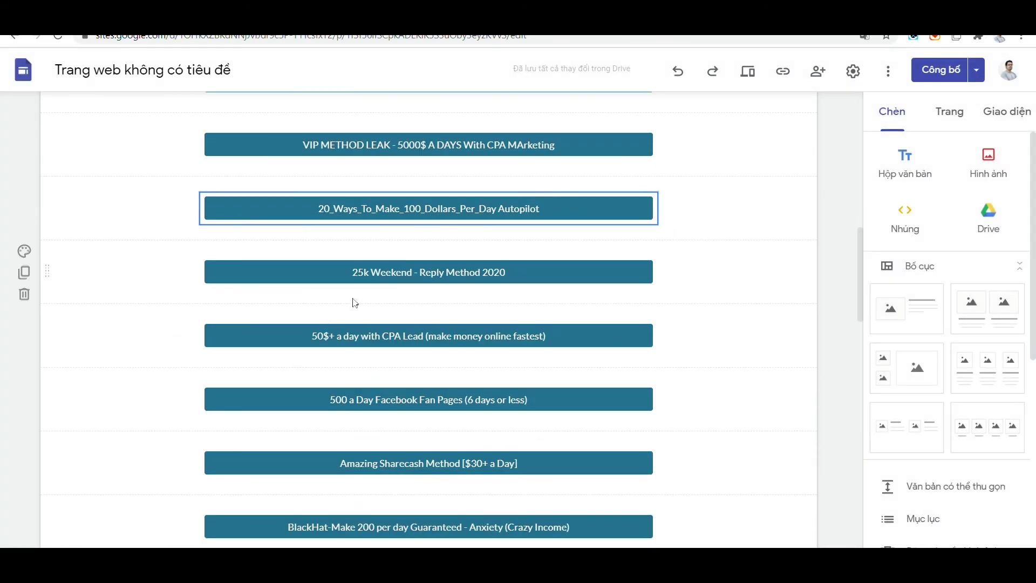
pyautogui.doubleClick(395, 275)
pyautogui.hotkey('ctrl', 'a')
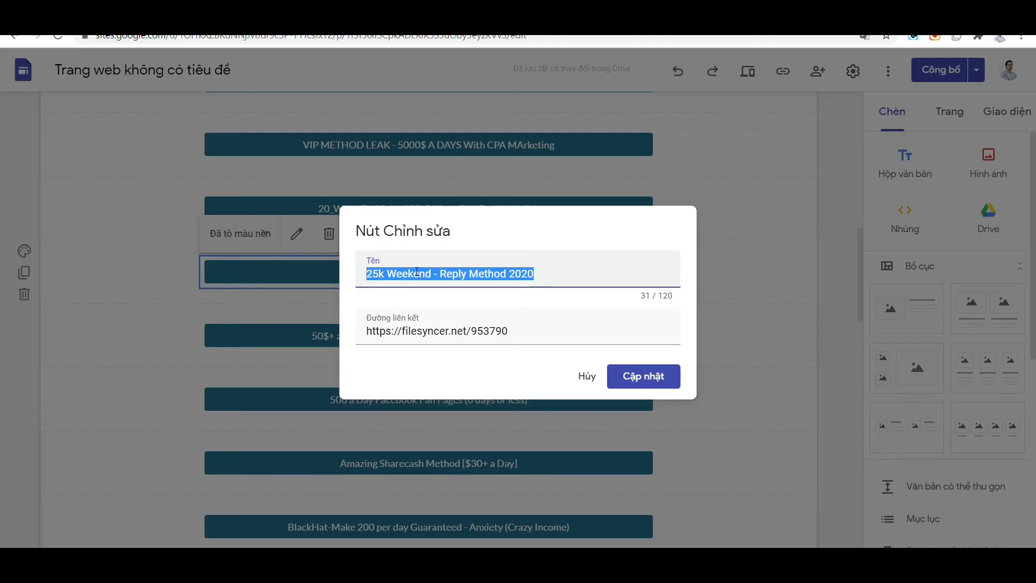
pyautogui.hotkey('ctrl', 'c')
pyautogui.hotkey('ctrl', 'Tab')
pyautogui.hotkey('ctrl', 'v')
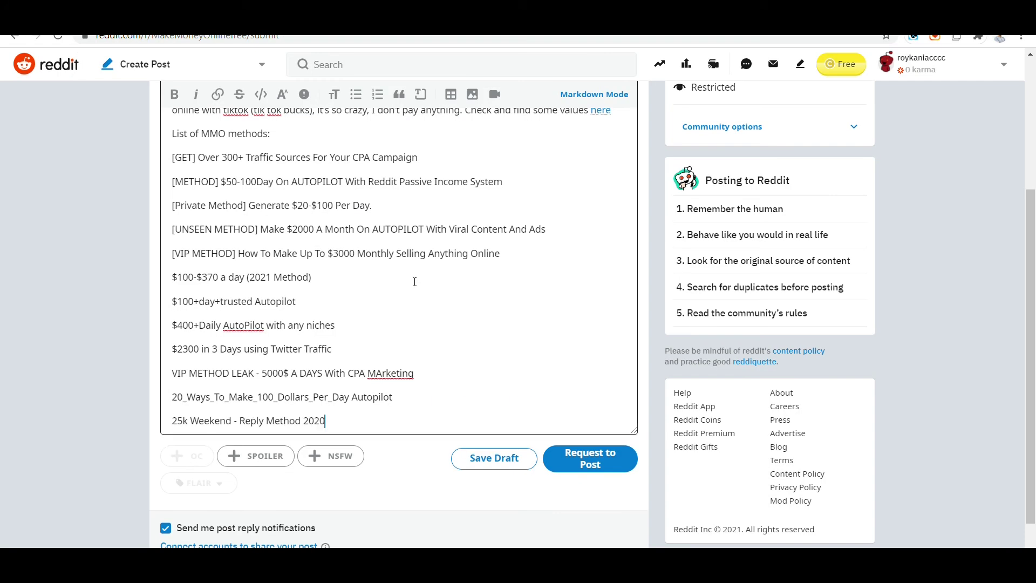
# Step: Copy the button title "50$+ a day with CPA Lead (make money online fastest)" from the Google Sites editor into the post's list
pyautogui.press('Return')
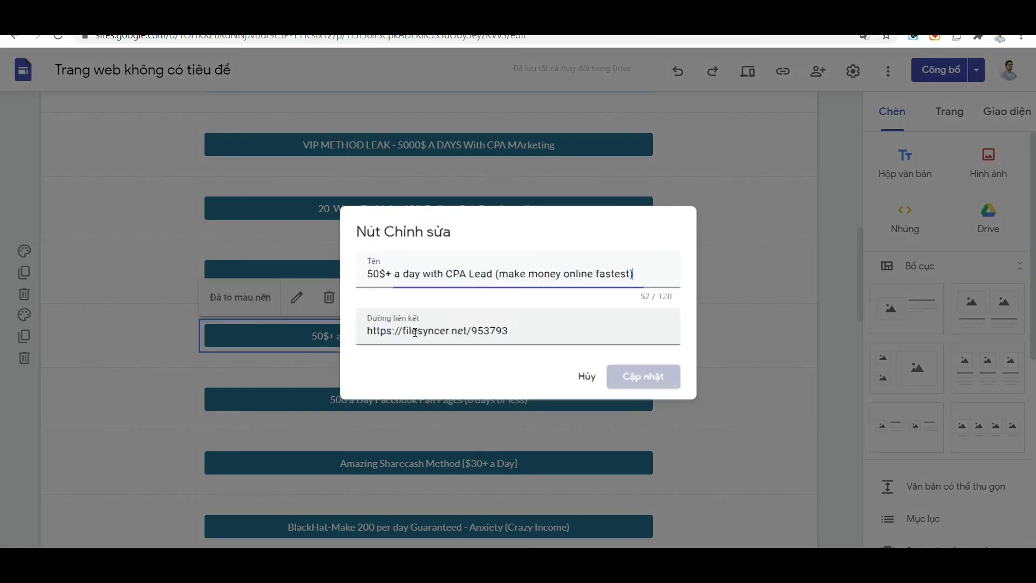
pyautogui.tripleClick(440, 275)
pyautogui.hotkey('alt', 'Tab')
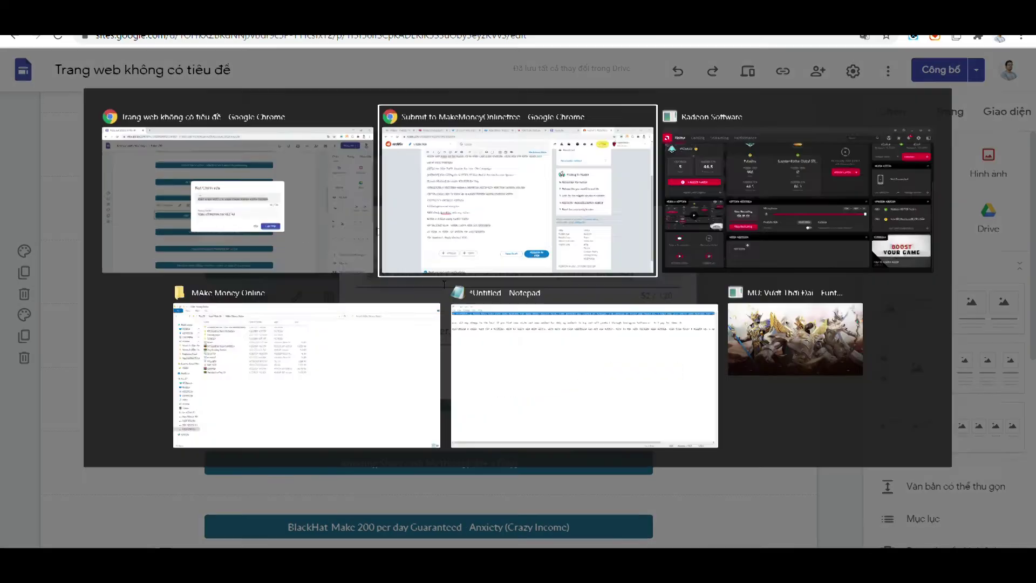
pyautogui.press('Return')
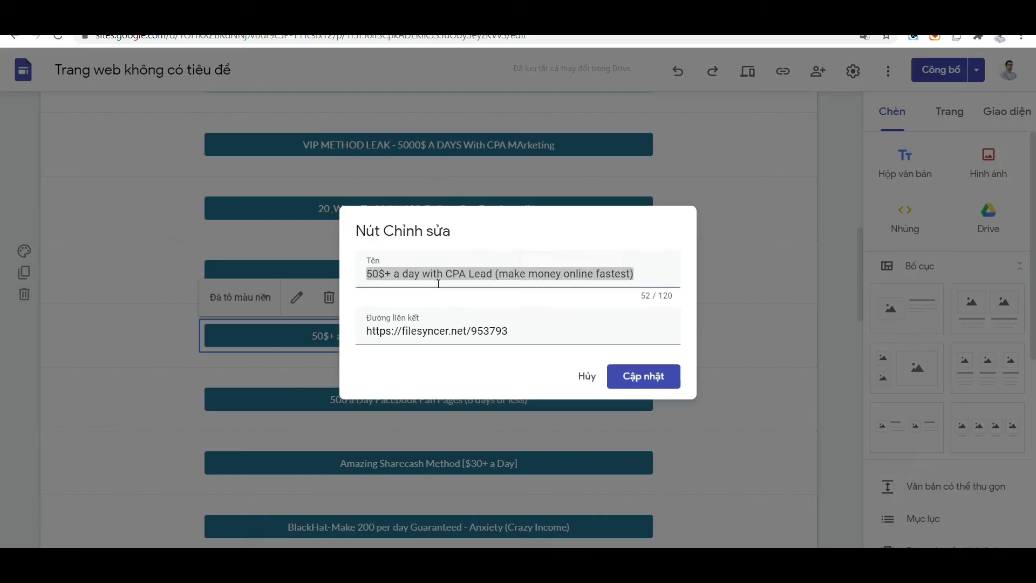
# Step: Copy the button title "500 a Day Facebook Fan Pages (6 days or less)" from the Google Sites editor into the post's list
pyautogui.hotkey('ctrl', 'a')
pyautogui.press('Escape')
pyautogui.doubleClick(353, 405)
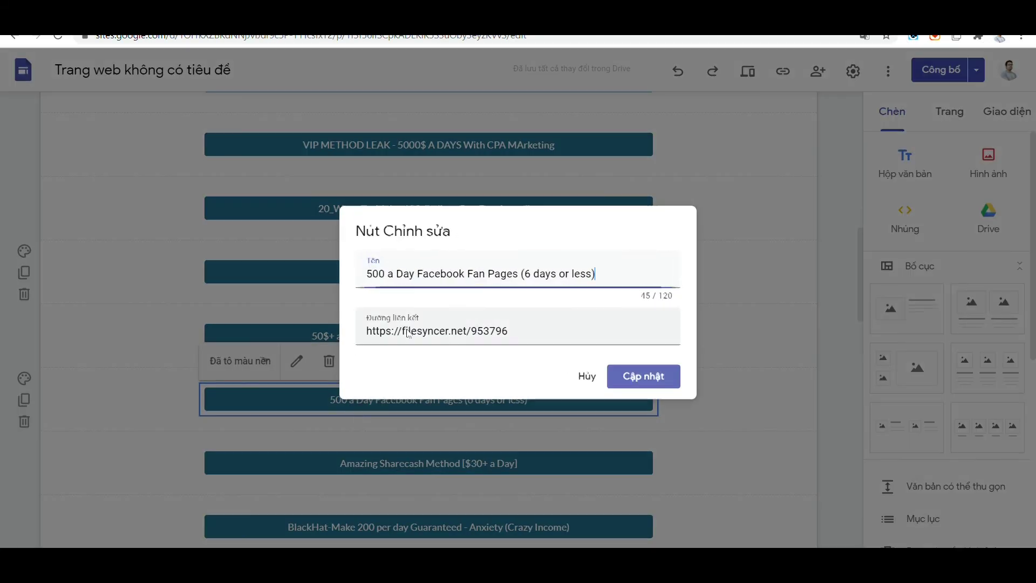
pyautogui.hotkey('ctrl', 'a')
pyautogui.hotkey('ctrl', 'c')
pyautogui.hotkey('ctrl', 'Tab')
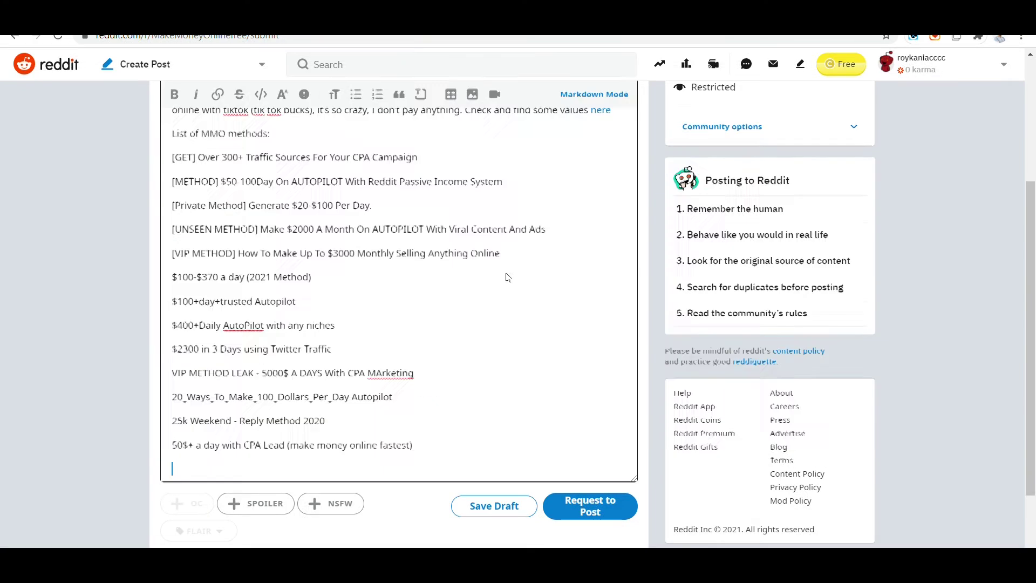
pyautogui.hotkey('ctrl', 'v')
pyautogui.press('Return')
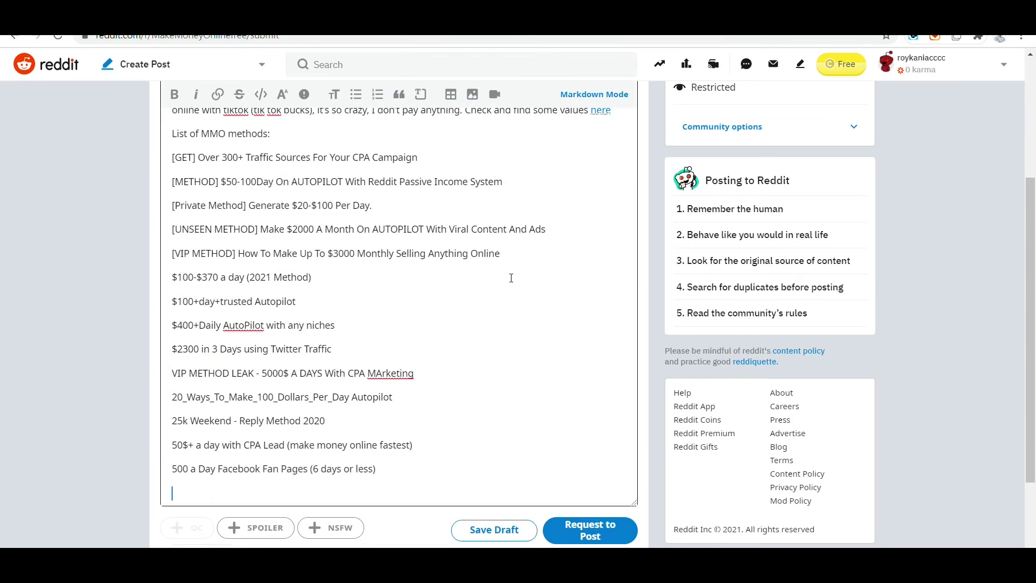
# Step: Copy the button title "Amazing Sharecash Method [$30+ a Day]" from the Google Sites editor into the post's list
pyautogui.hotkey('ctrl', 'Tab')
pyautogui.press('Escape')
pyautogui.doubleClick(378, 463)
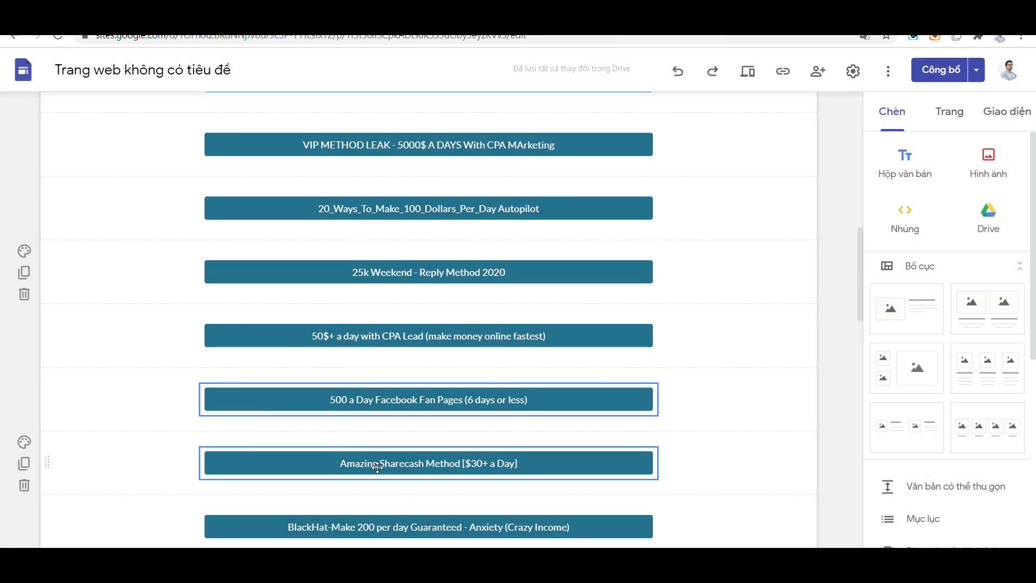
pyautogui.hotkey('ctrl', 'a')
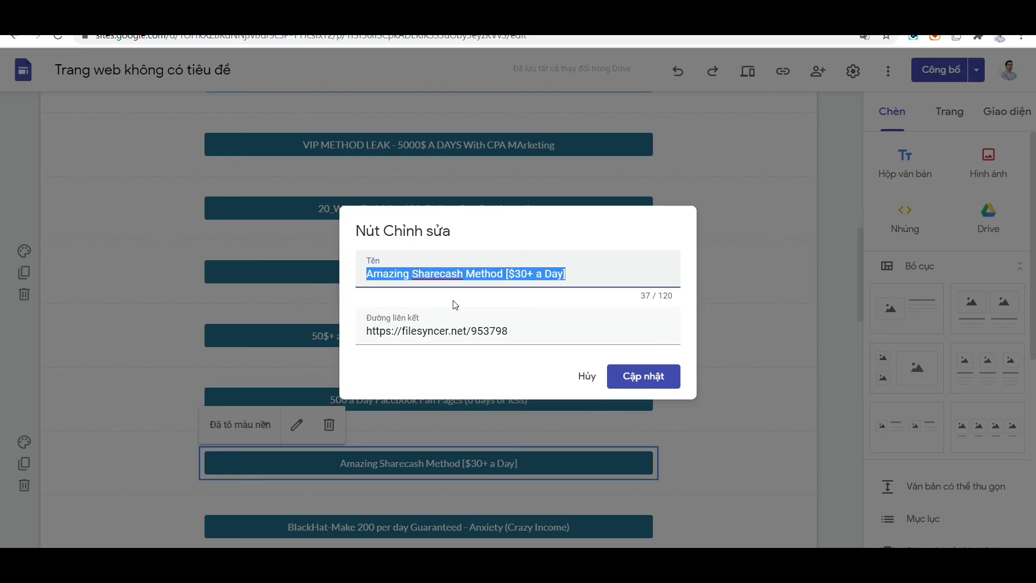
pyautogui.hotkey('ctrl', 'Tab')
pyautogui.hotkey('ctrl', 'v')
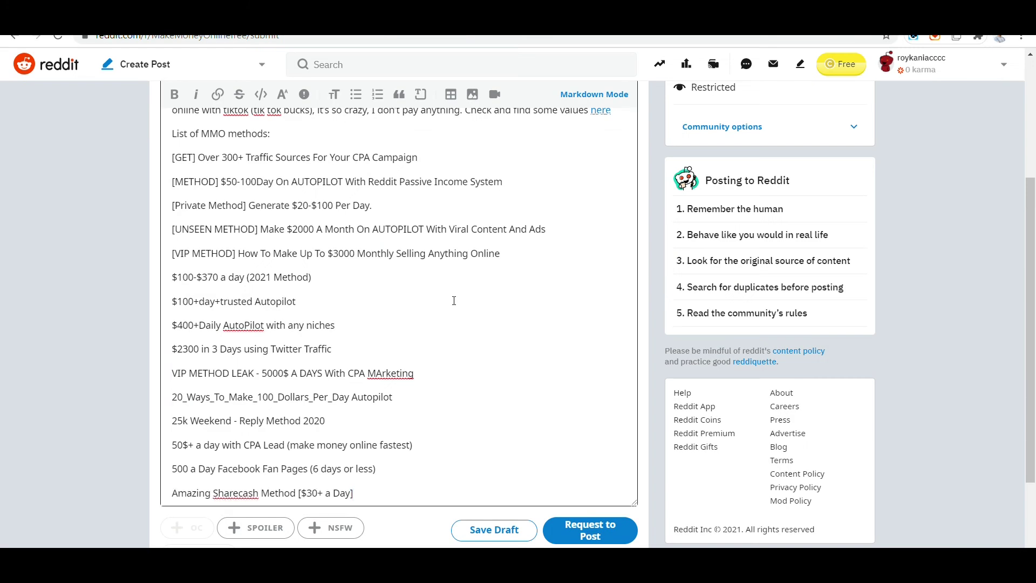
pyautogui.press('Return')
# Step: Copy the button title "BlackHat-Make 200 per day Guaranteed - Anxiety (Crazy Income)" from the Google Sites editor into the post's list
pyautogui.hotkey('ctrl', 'shift', 'Tab')
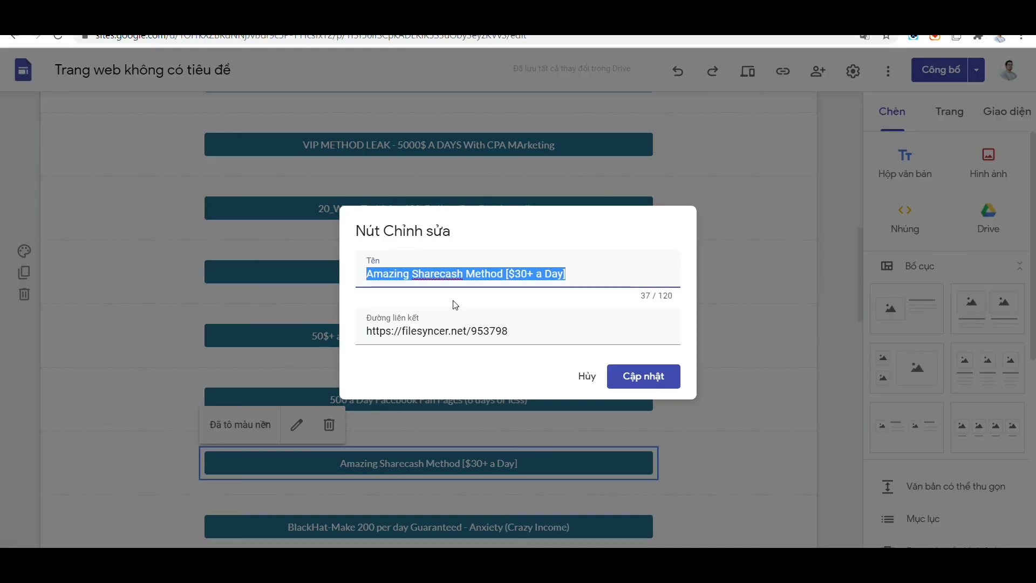
pyautogui.click(145, 382)
pyautogui.scroll(-3, 162, 373)
pyautogui.click(332, 389)
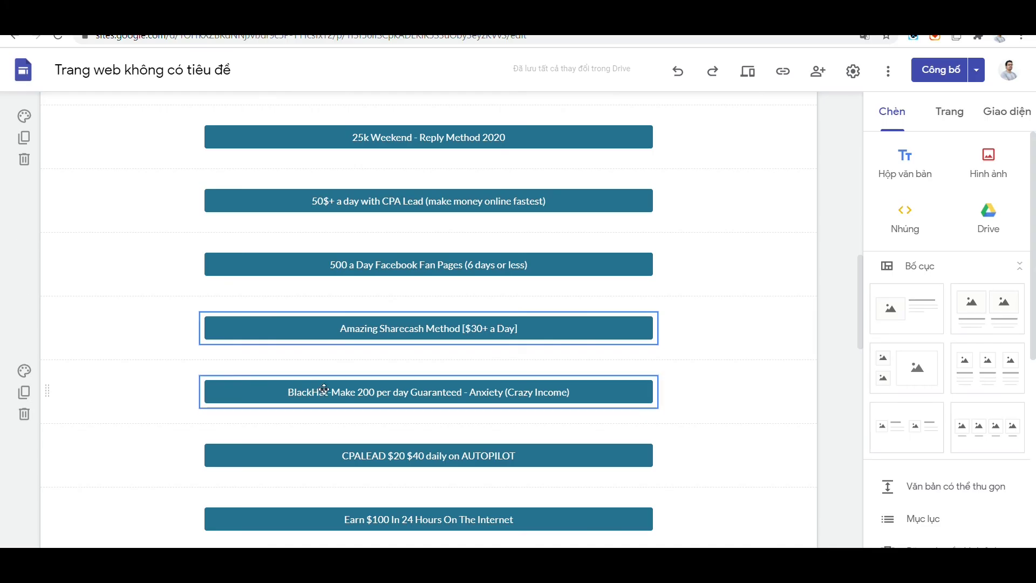
pyautogui.click(335, 381)
pyautogui.hotkey('ctrl', 'a')
pyautogui.hotkey('ctrl', 'c')
pyautogui.hotkey('ctrl', 'Tab')
pyautogui.hotkey('ctrl', 'v')
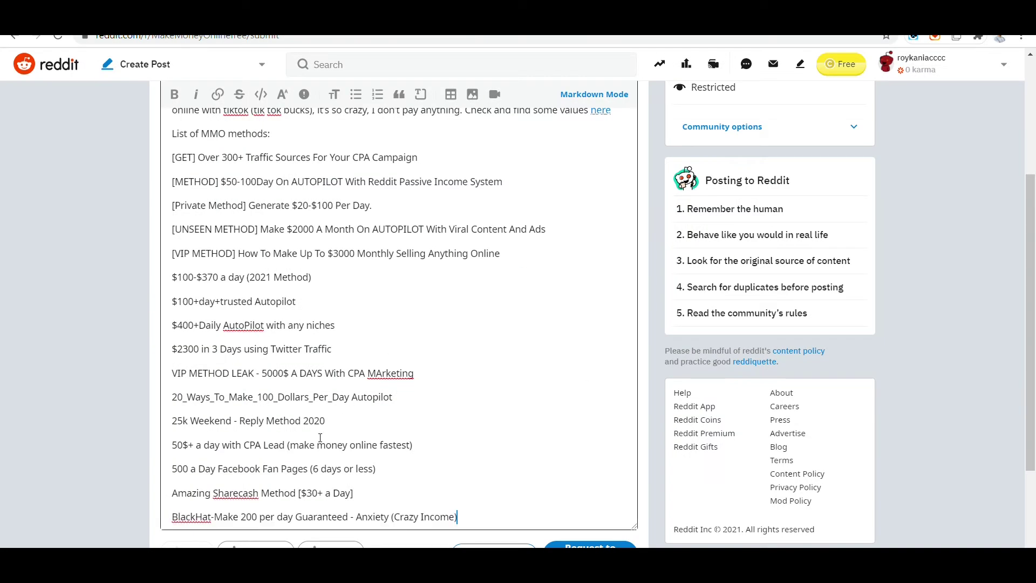
pyautogui.press('Return')
# Step: Copy the button title "CPALEAD $20 $40 daily on AUTOPILOT" from the Google Sites editor into the post's list
pyautogui.scroll(-3, 334, 417)
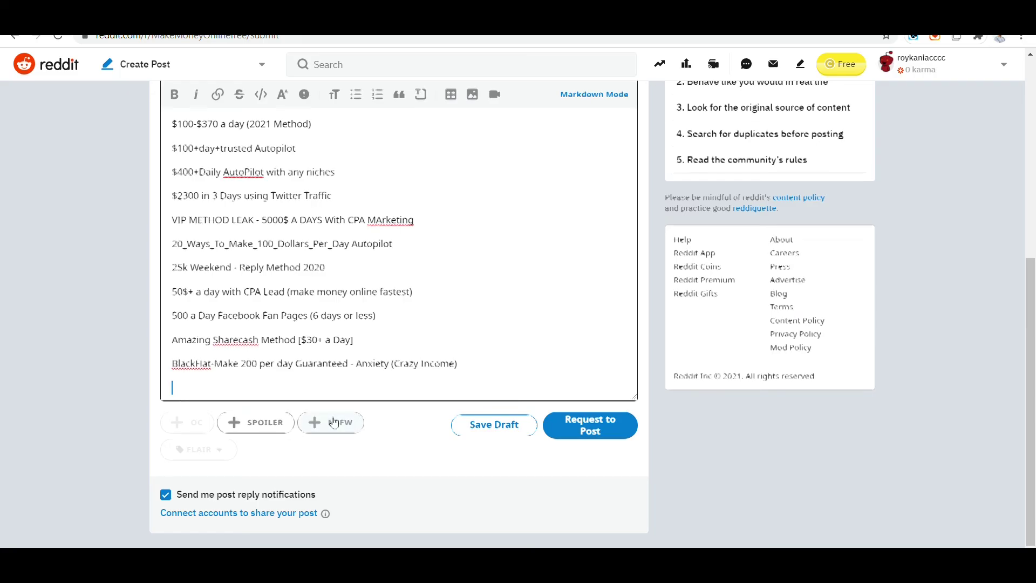
pyautogui.hotkey('ctrl', 'Tab')
pyautogui.click(146, 426)
pyautogui.doubleClick(348, 457)
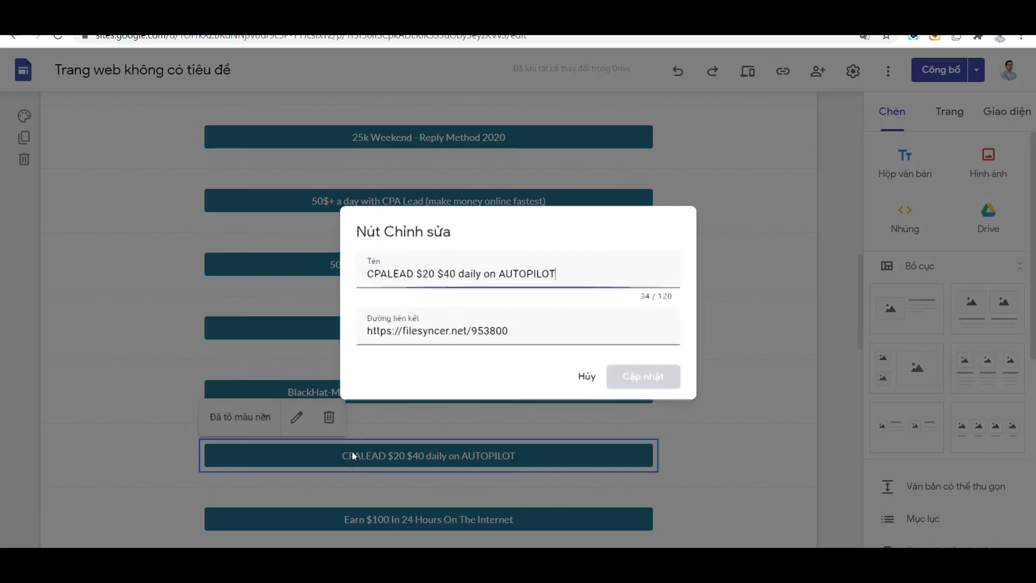
pyautogui.tripleClick(477, 276)
pyautogui.hotkey('ctrl', 'c')
pyautogui.hotkey('alt', 'Tab')
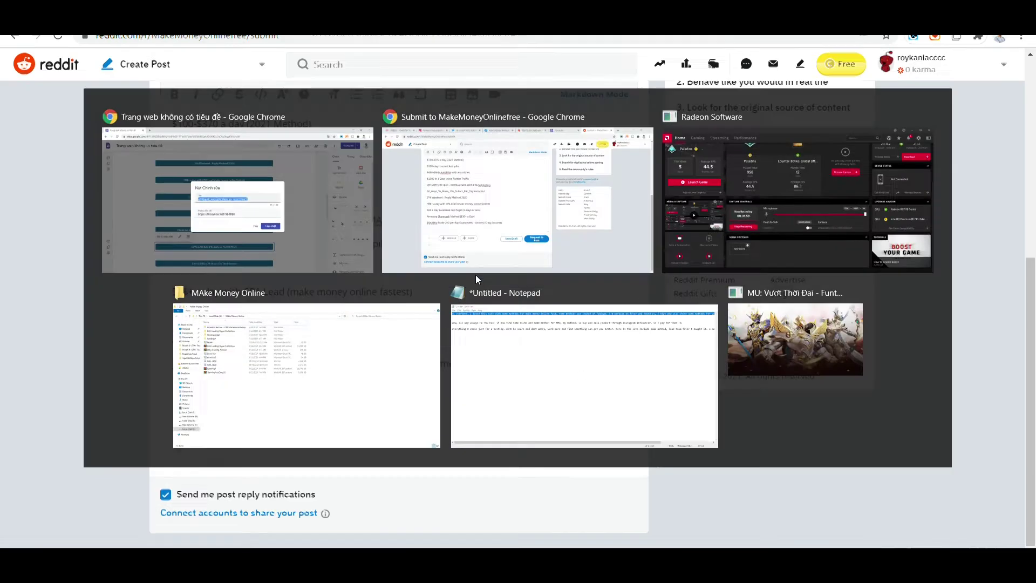
pyautogui.hotkey('ctrl', 'v')
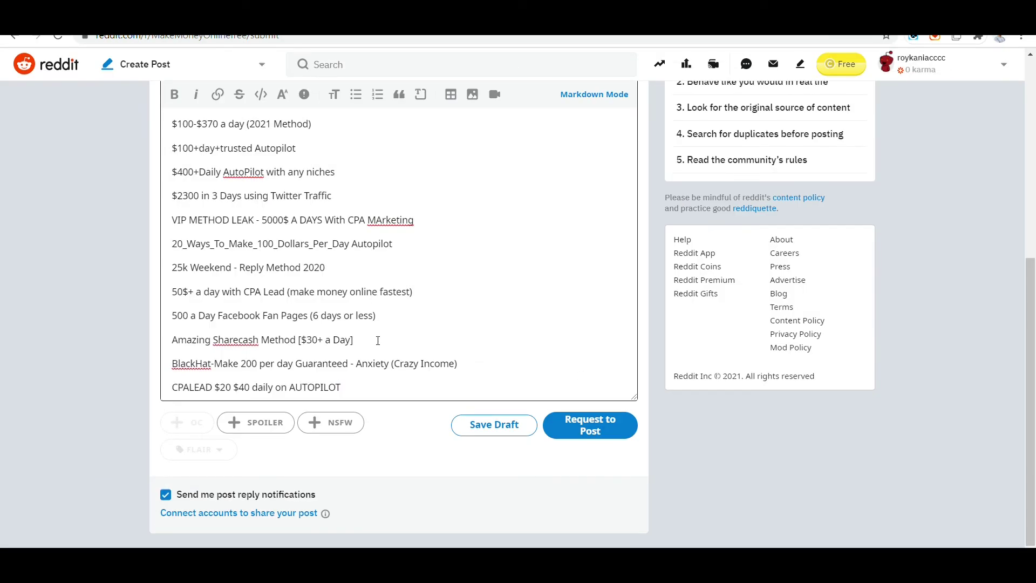
pyautogui.press('Return')
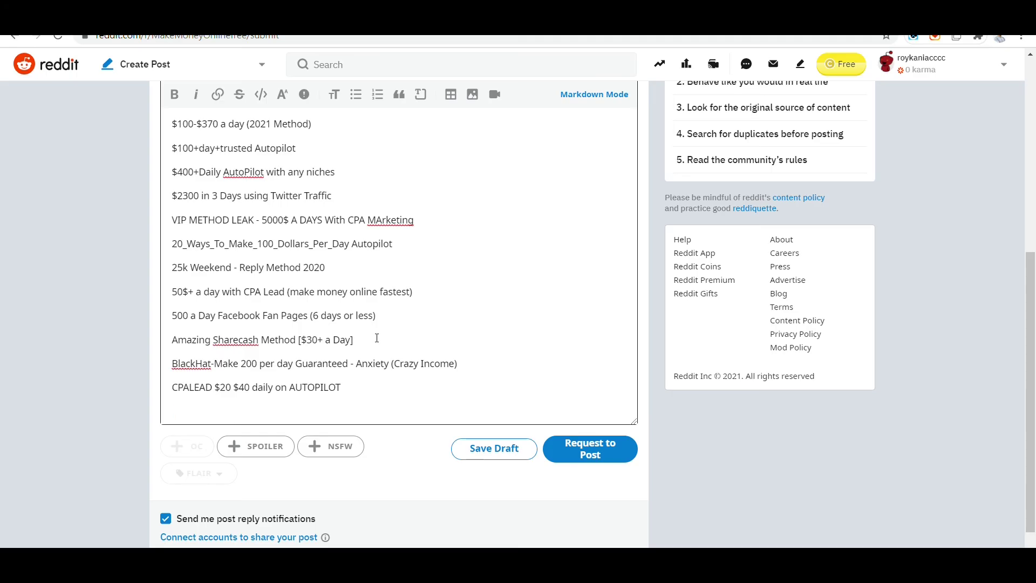
# Step: Copy the button title "Earn $100 In 24 Hours On The Internet" from the Google Sites editor into the post's list
pyautogui.hotkey('alt', 'Tab')
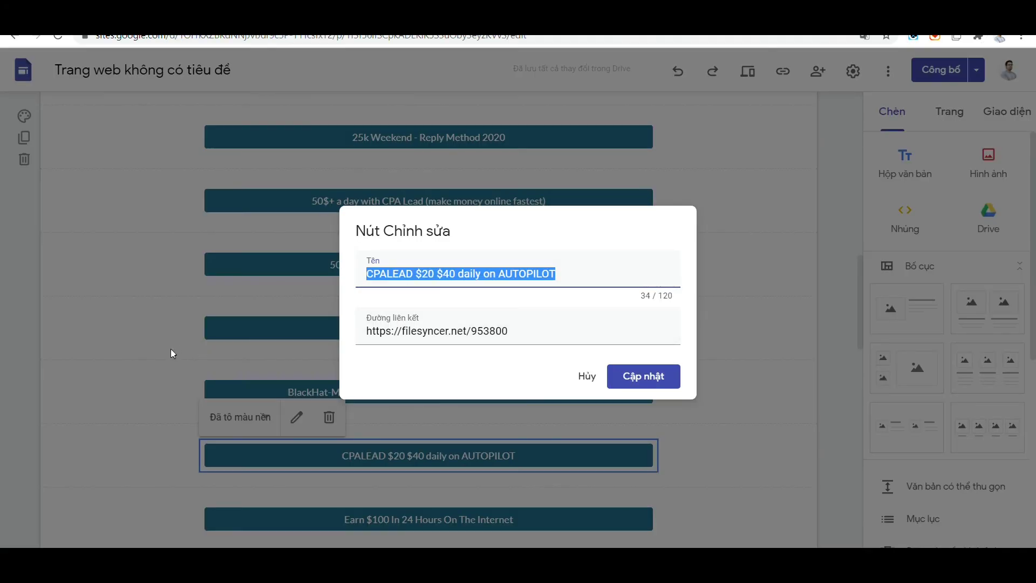
pyautogui.press('Escape')
pyautogui.scroll(-2, 329, 380)
pyautogui.click(329, 379)
pyautogui.click(296, 345)
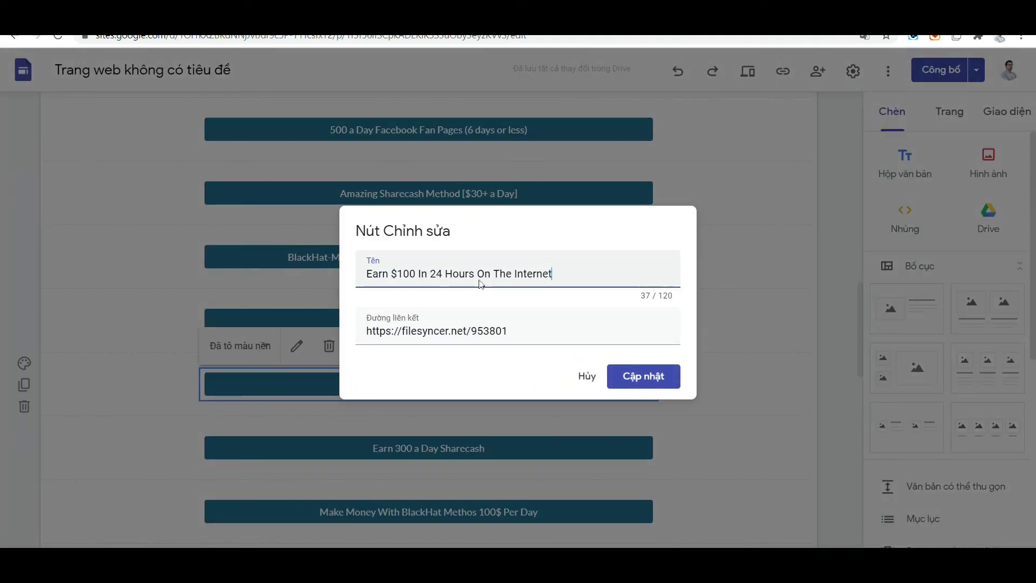
pyautogui.tripleClick(490, 274)
pyautogui.hotkey('alt', 'Tab')
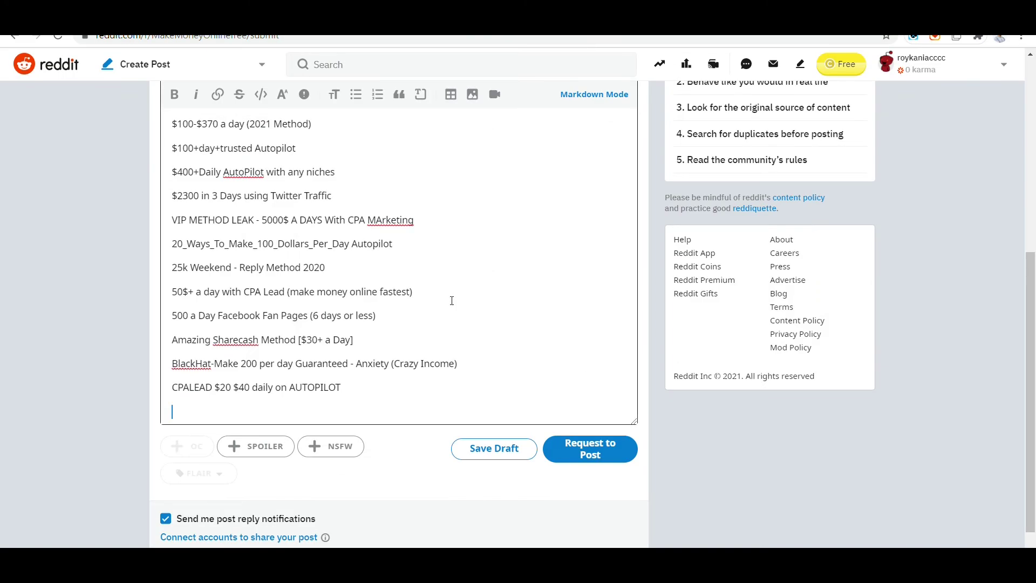
pyautogui.hotkey('ctrl', 'v')
pyautogui.press('Return')
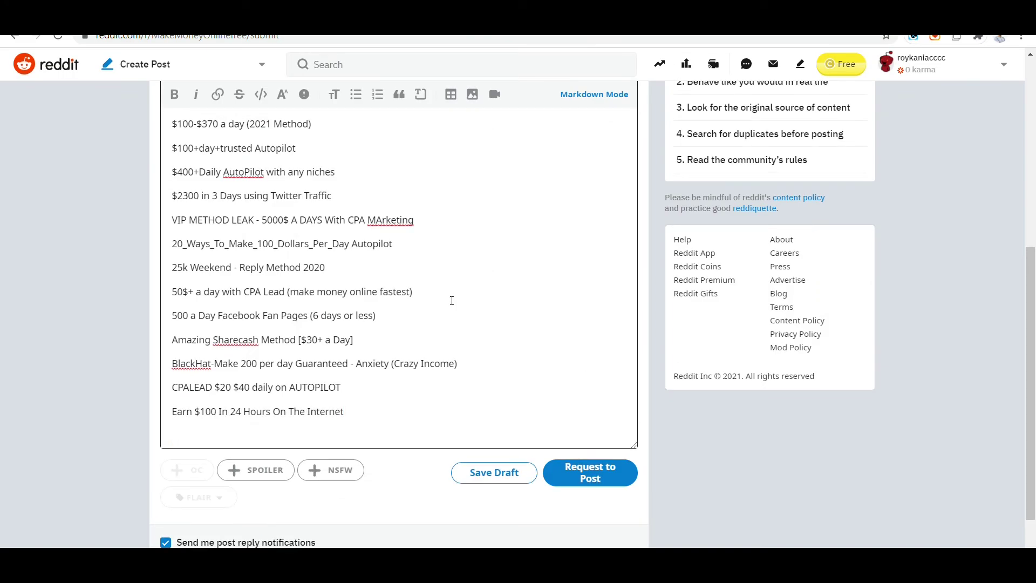
# Step: Copy the button title "Earn 300 a Day Sharecash" from the Google Sites editor into the post's list
pyautogui.hotkey('alt', 'Tab')
pyautogui.press('Escape')
pyautogui.click(356, 454)
pyautogui.doubleClick(356, 453)
pyautogui.click(470, 289)
pyautogui.hotkey('ctrl', 'a')
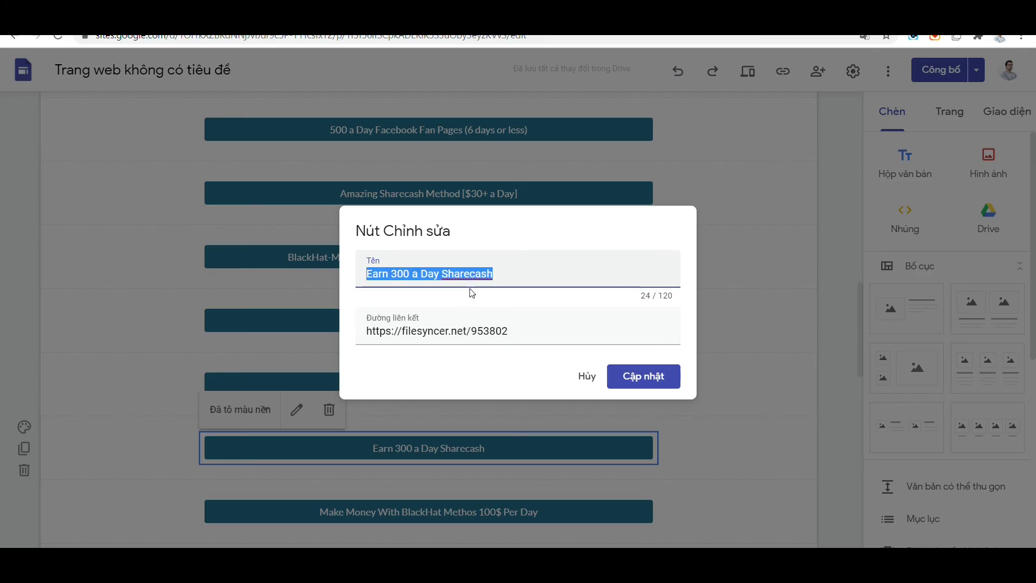
pyautogui.hotkey('alt', 'Tab')
pyautogui.hotkey('ctrl', 'v')
pyautogui.press('Return')
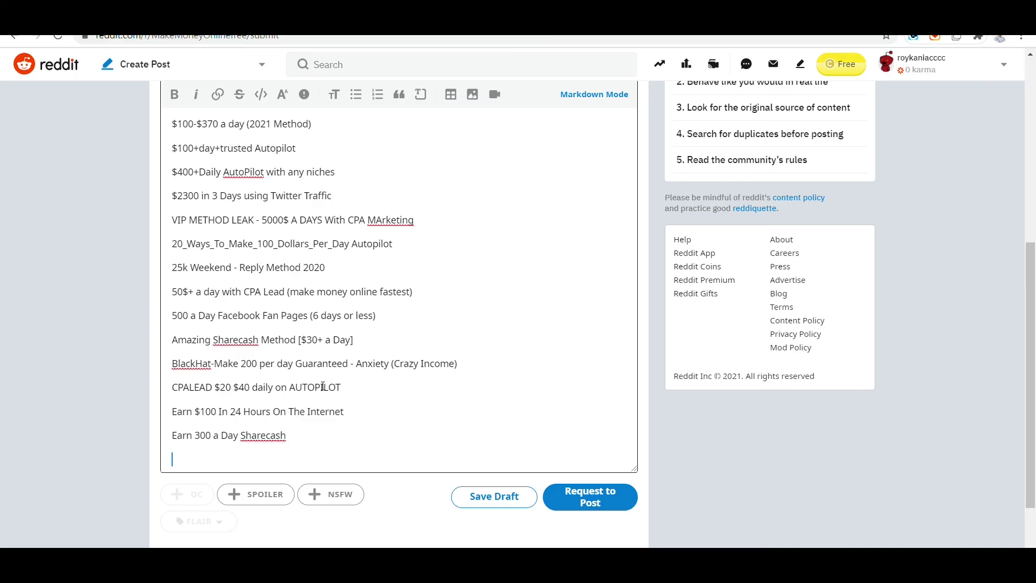
# Step: Copy the button title "Make Money With BlackHat Methos 100$ Per Day" from the Google Sites editor into the post's list
pyautogui.hotkey('alt', 'Tab')
pyautogui.hotkey('ctrl', 'a')
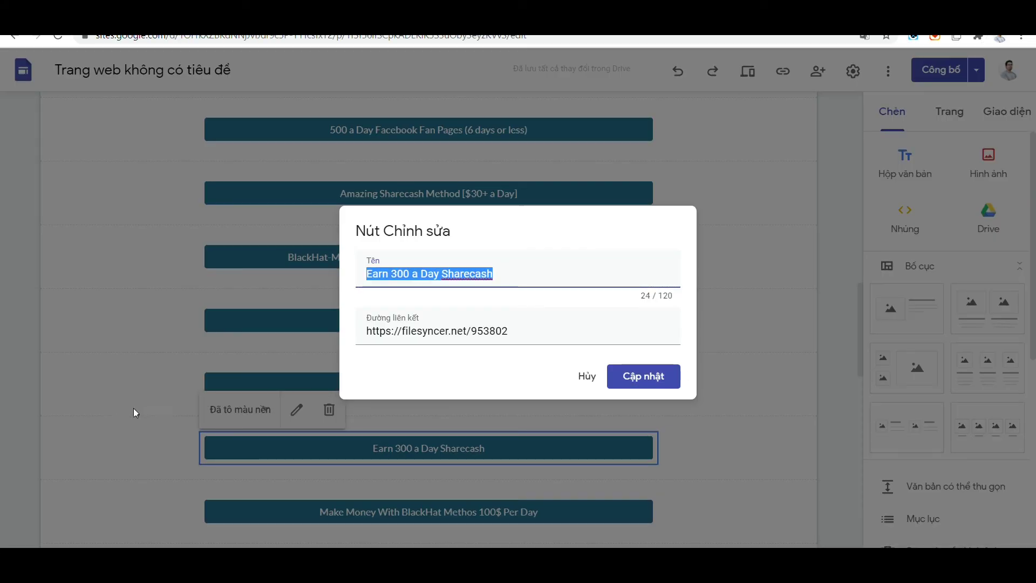
pyautogui.press('Escape')
pyautogui.scroll(-4, 518, 462)
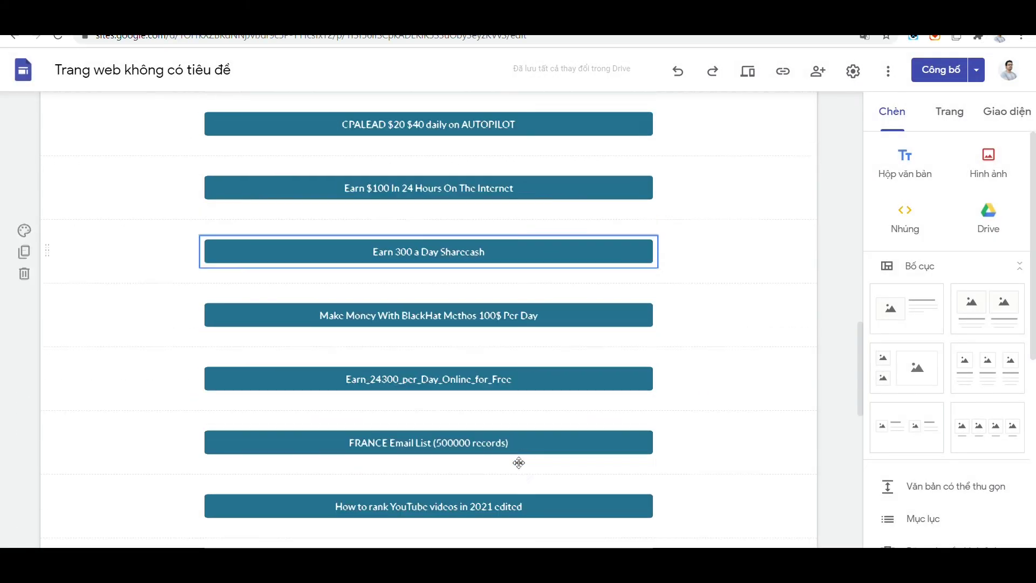
pyautogui.doubleClick(459, 314)
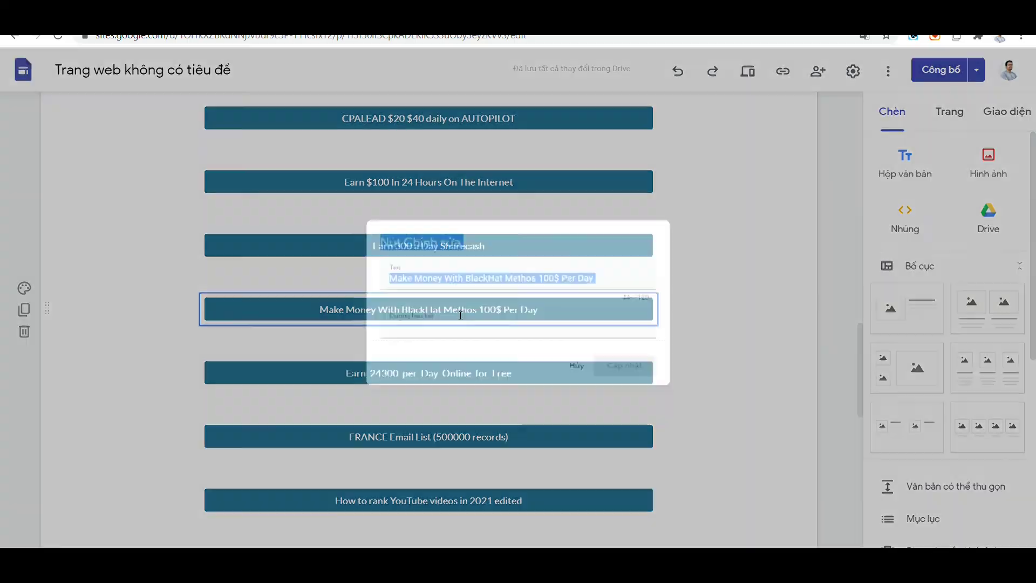
pyautogui.hotkey('ctrl', 'a')
pyautogui.hotkey('ctrl', 'c')
pyautogui.hotkey('alt', 'Tab')
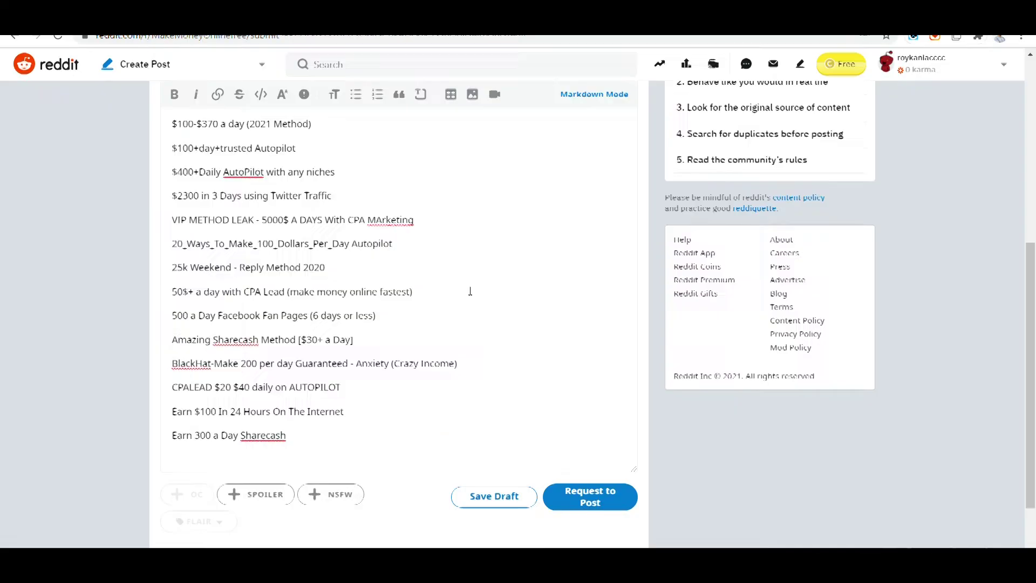
pyautogui.hotkey('ctrl', 'v')
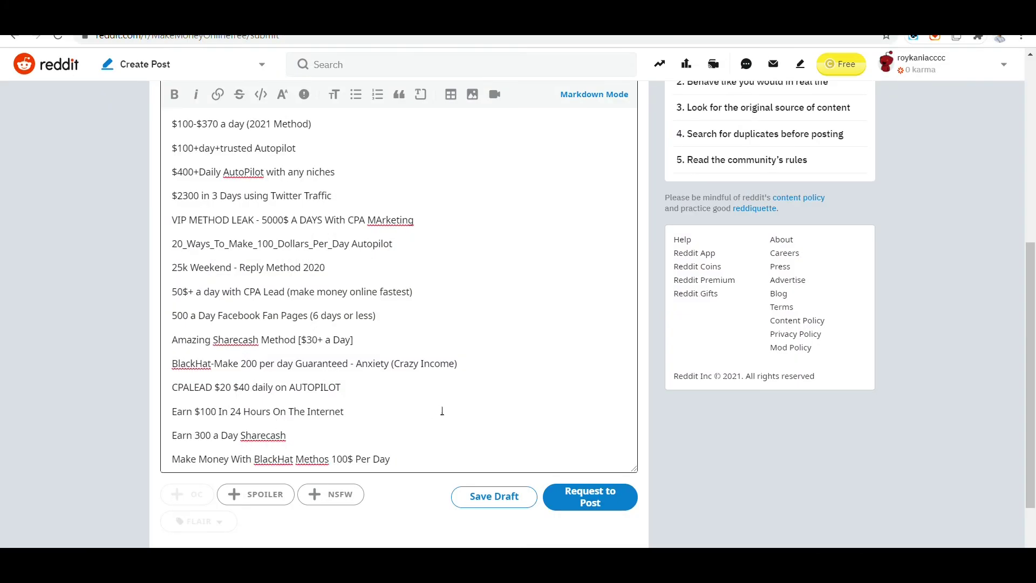
# Step: Copy the entire body text of the Reddit post, from the introduction through the full list of methods
pyautogui.scroll(7, 442, 411)
pyautogui.hotkey('ctrl', 'a')
pyautogui.hotkey('ctrl', 'c')
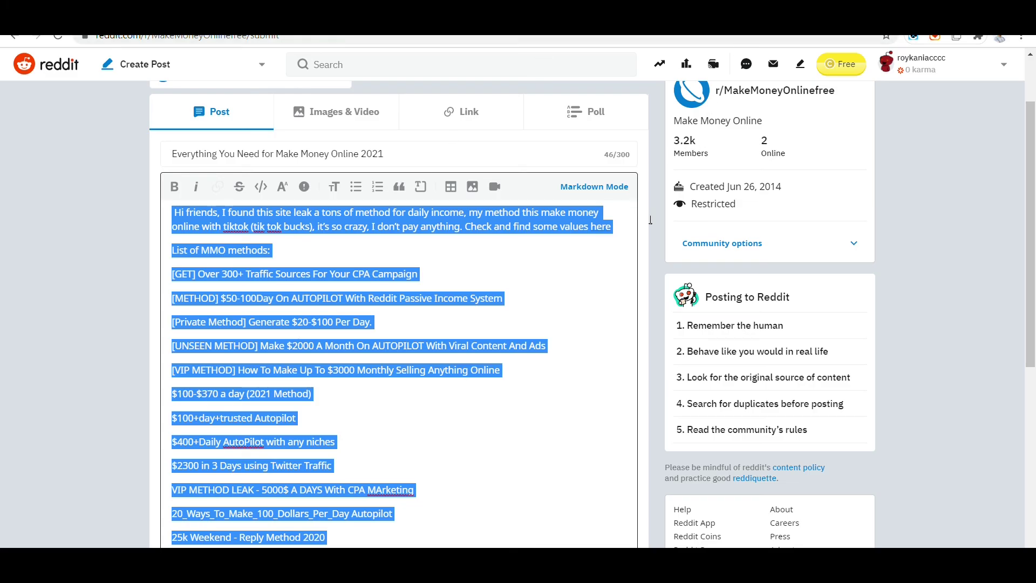
# Step: Open the Google Docs home page in a new browser tab, going there from Gmail
pyautogui.hotkey('ctrl', 'Tab')
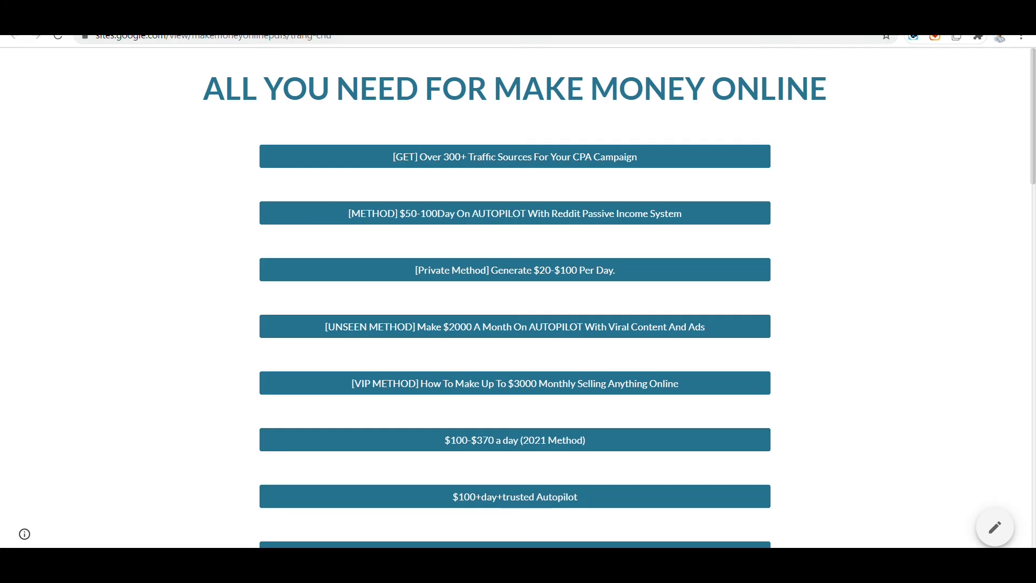
pyautogui.hotkey('ctrl', 't')
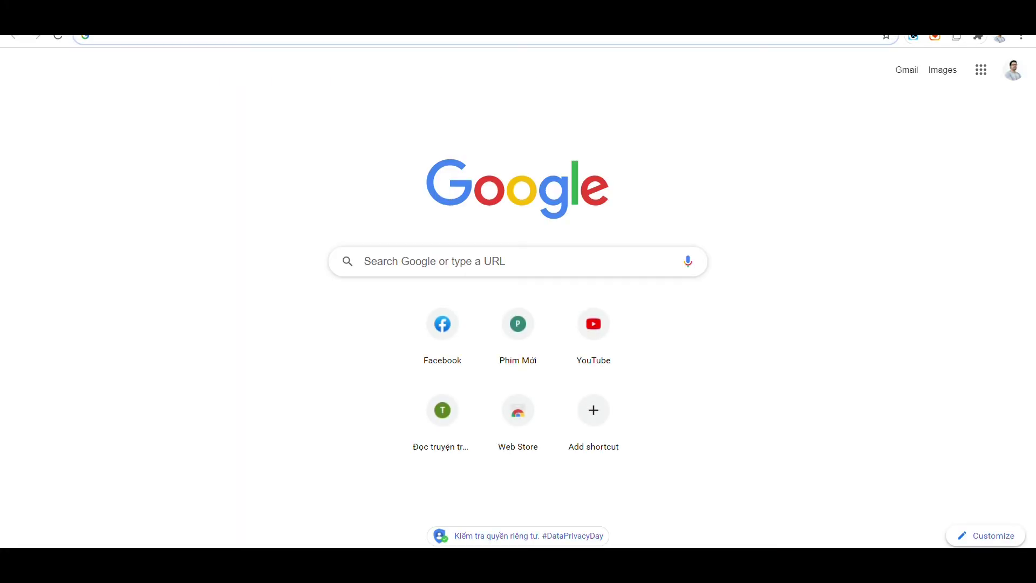
pyautogui.write('google.com')
pyautogui.press('Return')
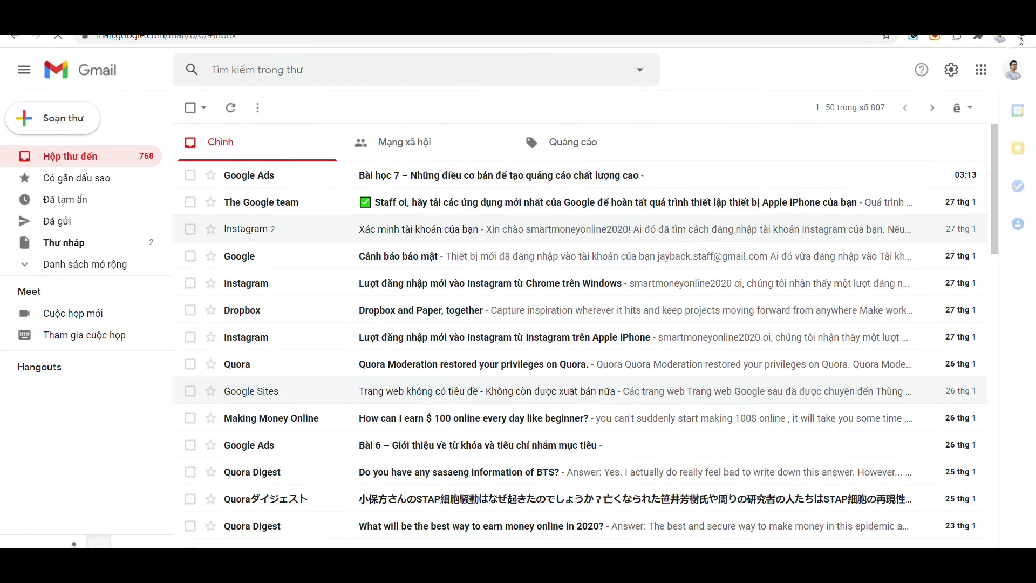
pyautogui.click(982, 73)
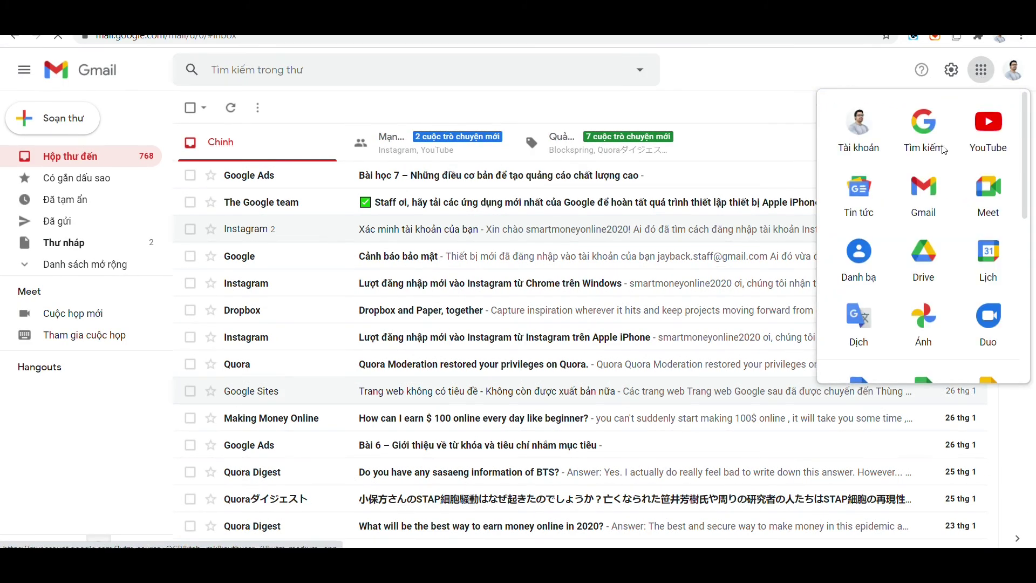
pyautogui.scroll(-1, 964, 254)
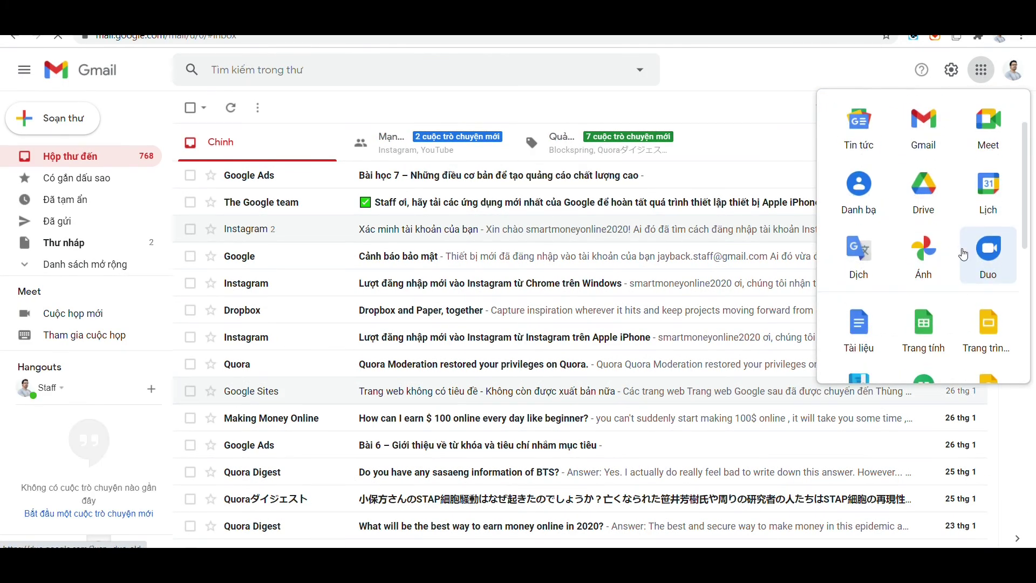
pyautogui.click(858, 327)
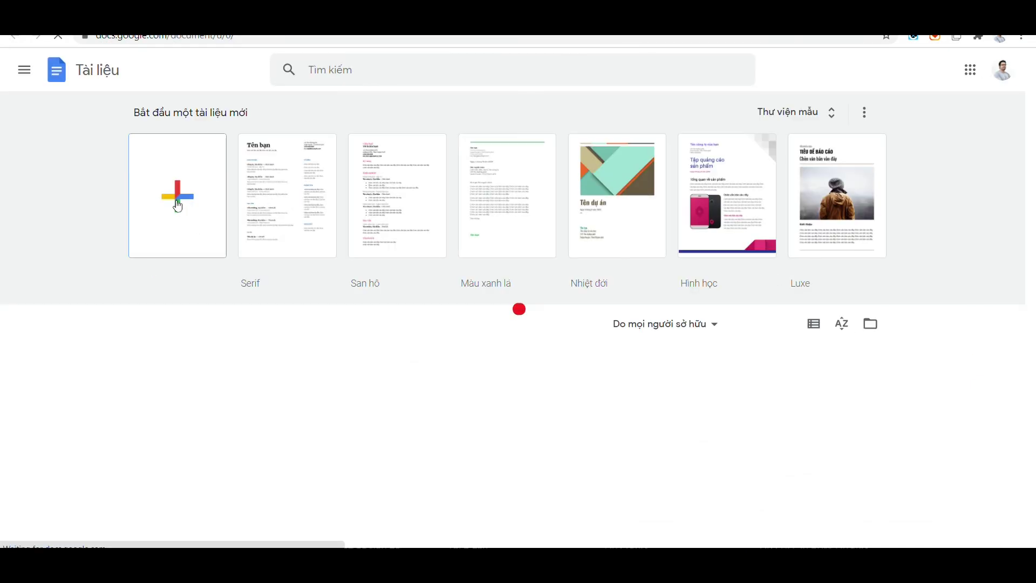
# Step: Create a blank Google Docs document and paste the copied post text with the full list of MMO methods
pyautogui.click(178, 204)
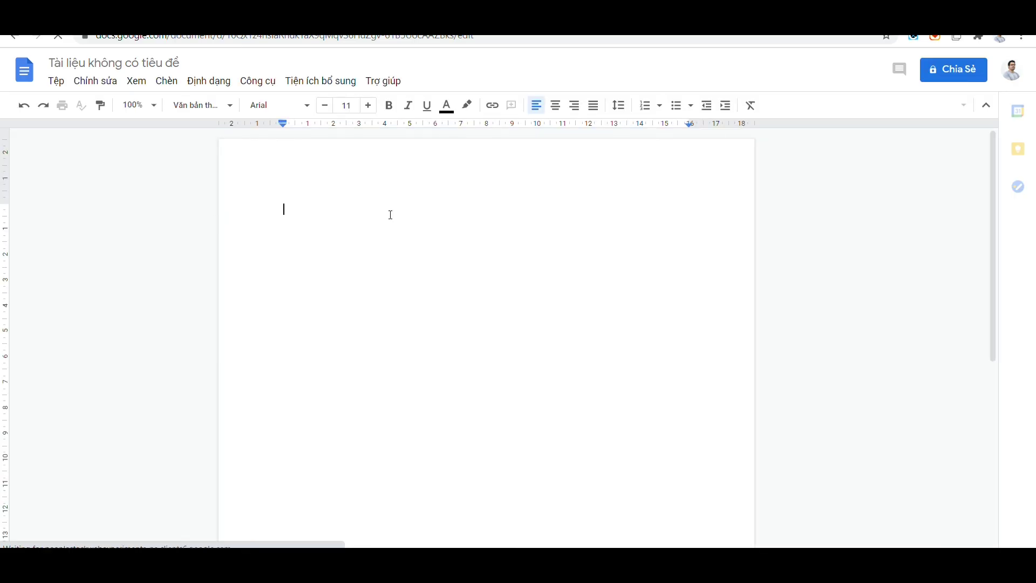
pyautogui.hotkey('ctrl', 'v')
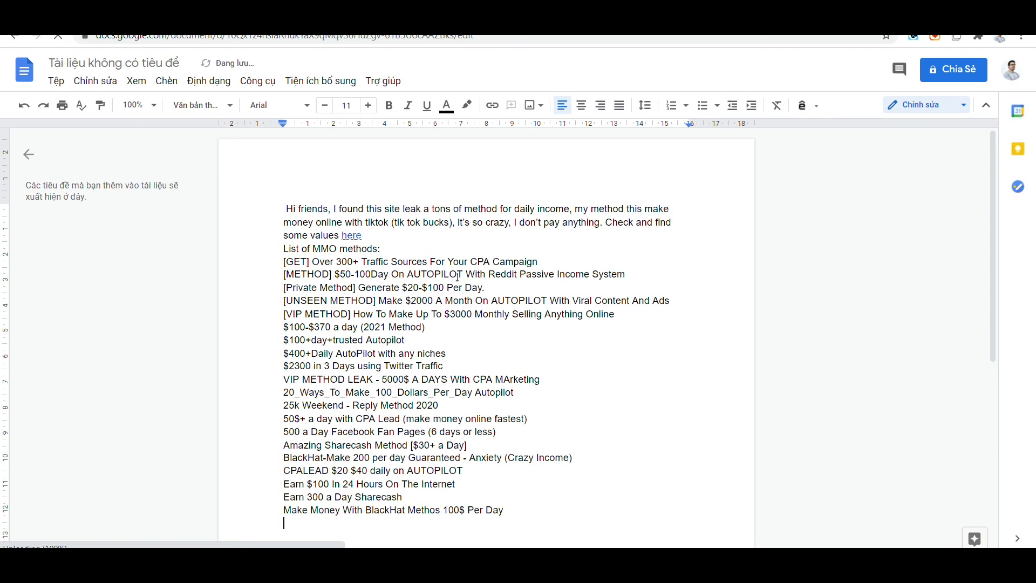
pyautogui.scroll(-5, 526, 278)
pyautogui.scroll(4, 528, 280)
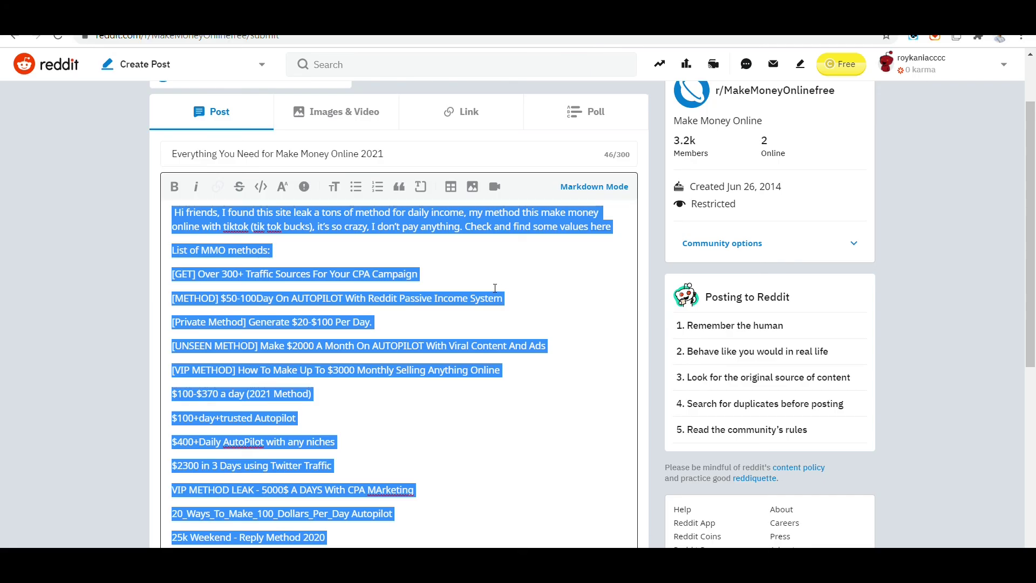
# Step: Request approval to post in r/MakeMoneyOnlinefree from the Reddit draft, sending the moderators the default message, and check the request's status
pyautogui.scroll(-5, 493, 290)
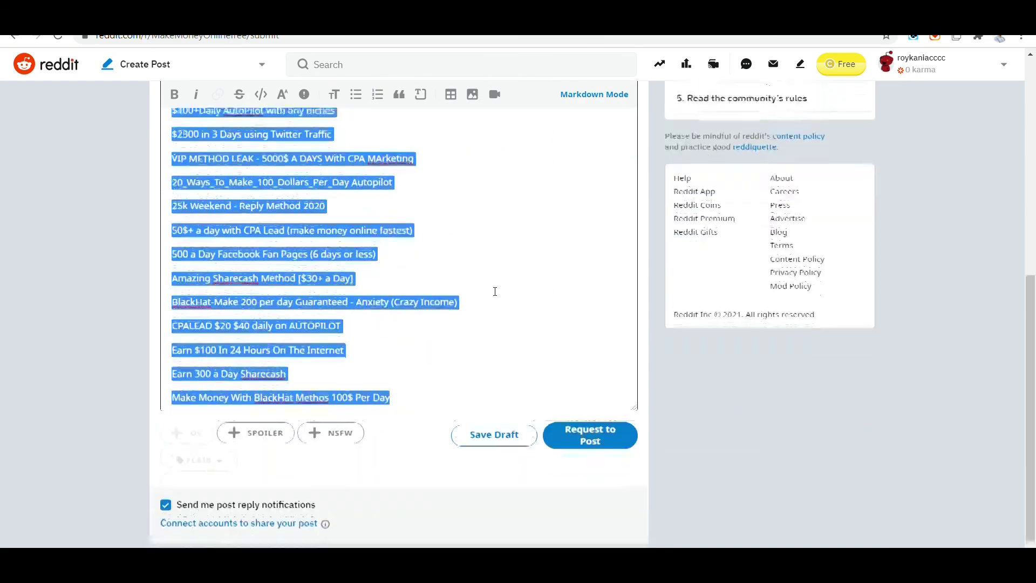
pyautogui.scroll(3, 493, 290)
pyautogui.scroll(-3, 493, 289)
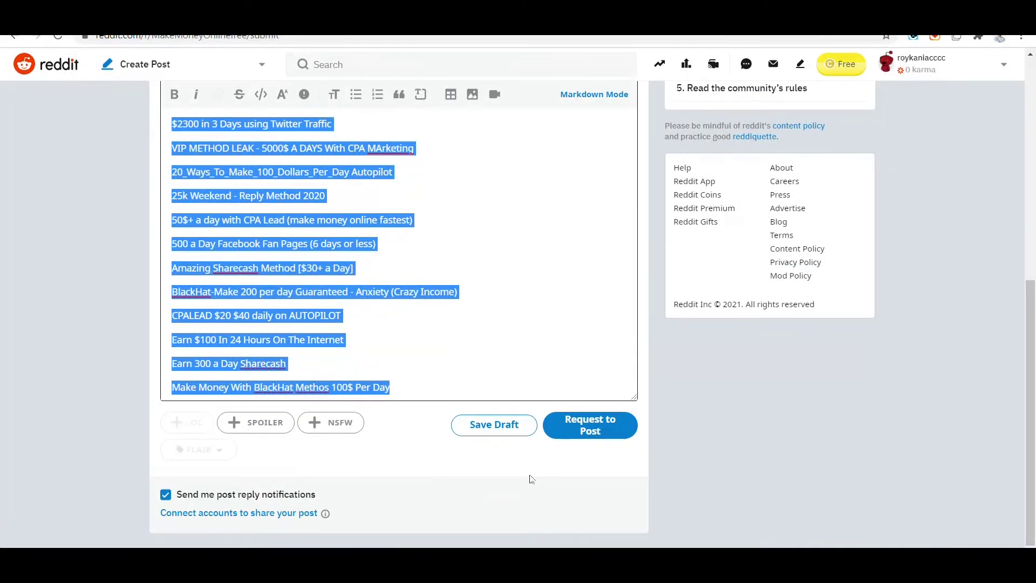
pyautogui.click(580, 426)
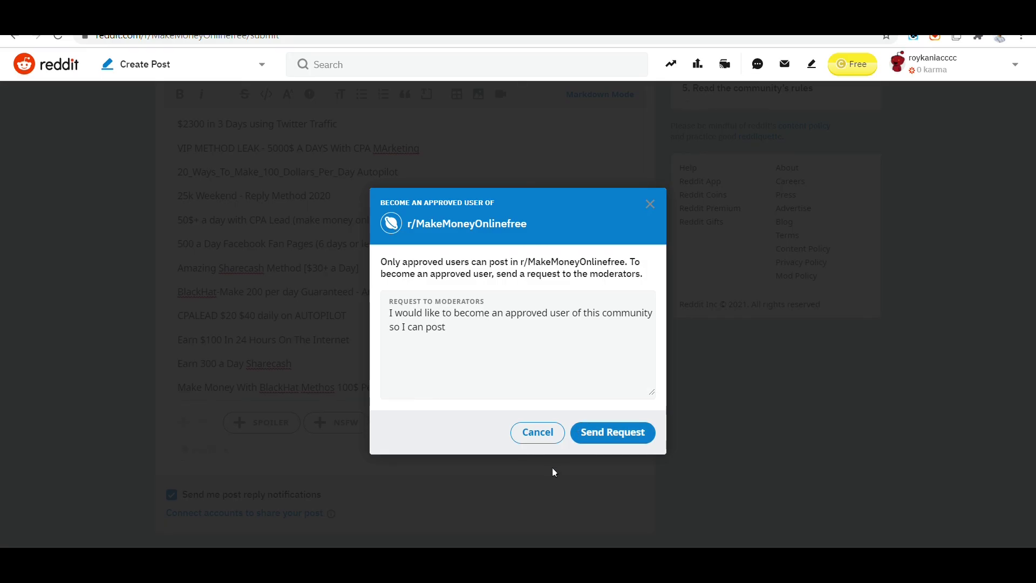
pyautogui.click(602, 432)
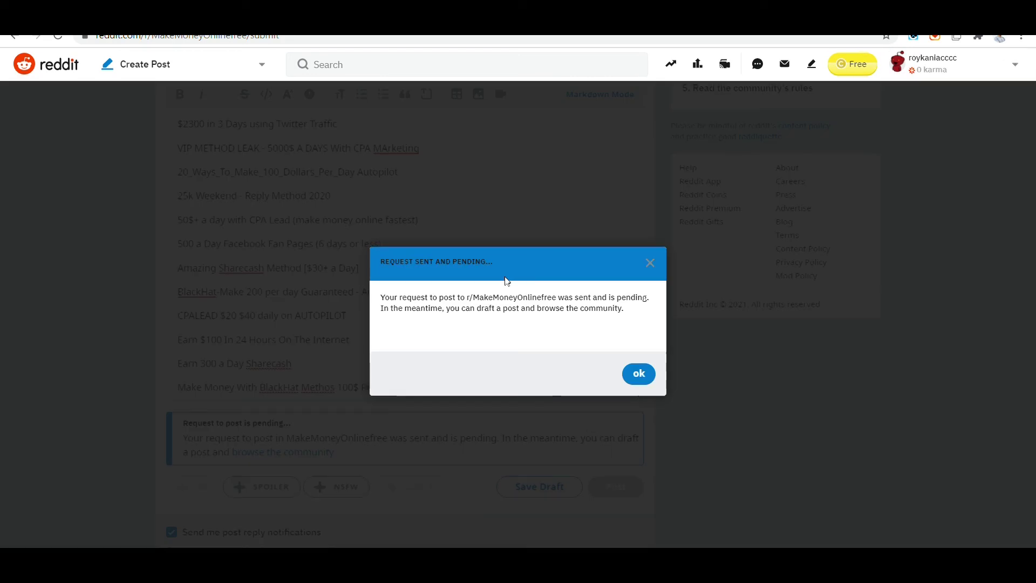
pyautogui.click(629, 380)
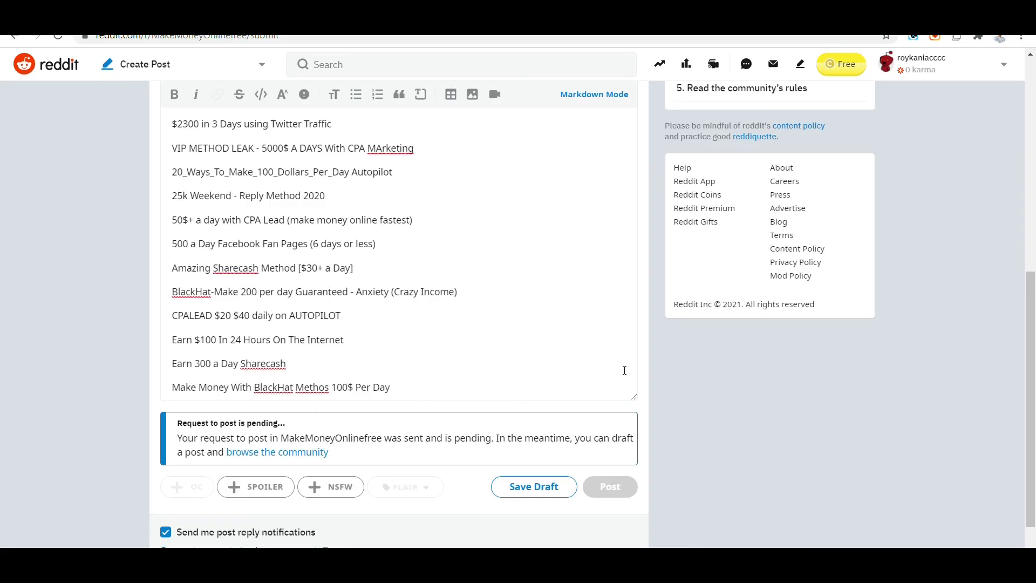
pyautogui.moveTo(295, 427); pyautogui.dragTo(168, 430)
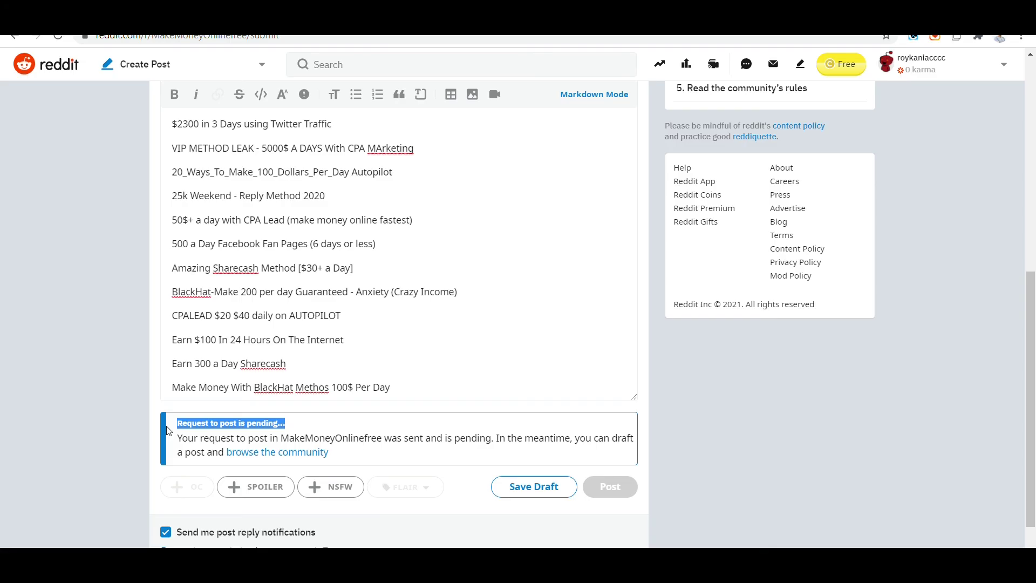
pyautogui.scroll(6, 356, 416)
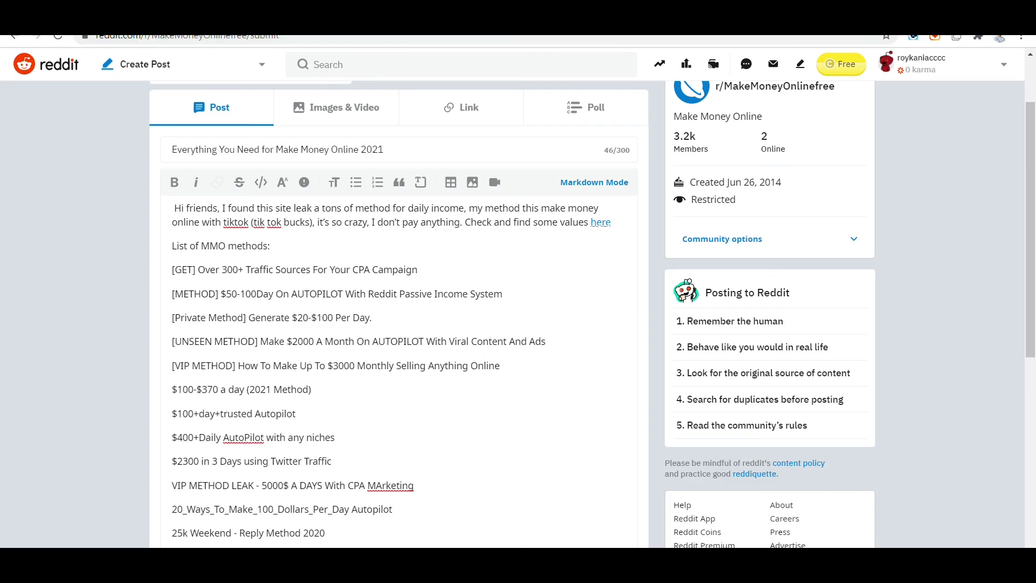
# Step: Review the open promotion pages: the Instagram hashtag posts, the Twitter search, the CPAGrip statistics, the posted Quora comment and the Google Docs document
pyautogui.click(534, 16)
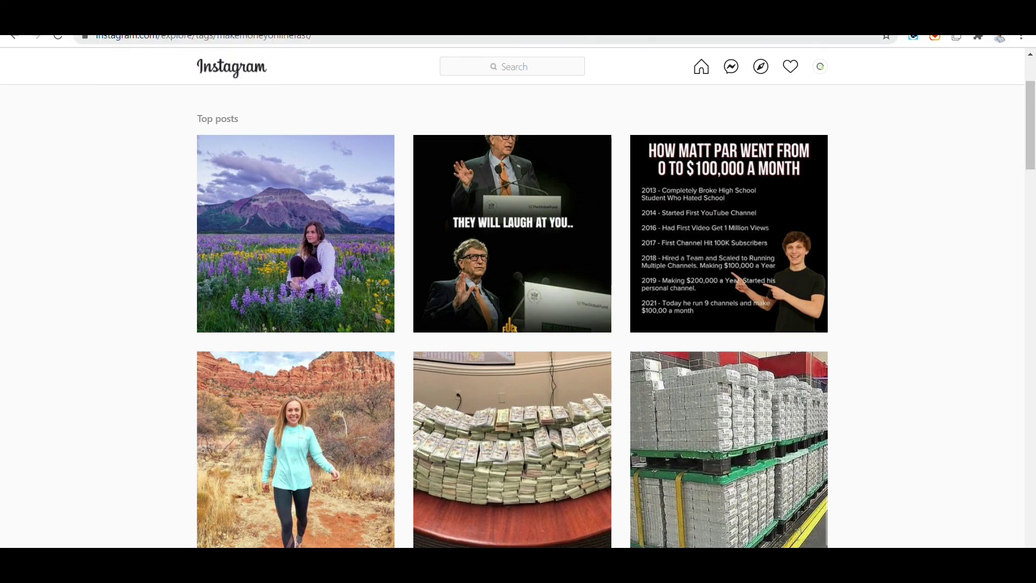
pyautogui.hotkey('ctrl', 'shift', 'Tab')
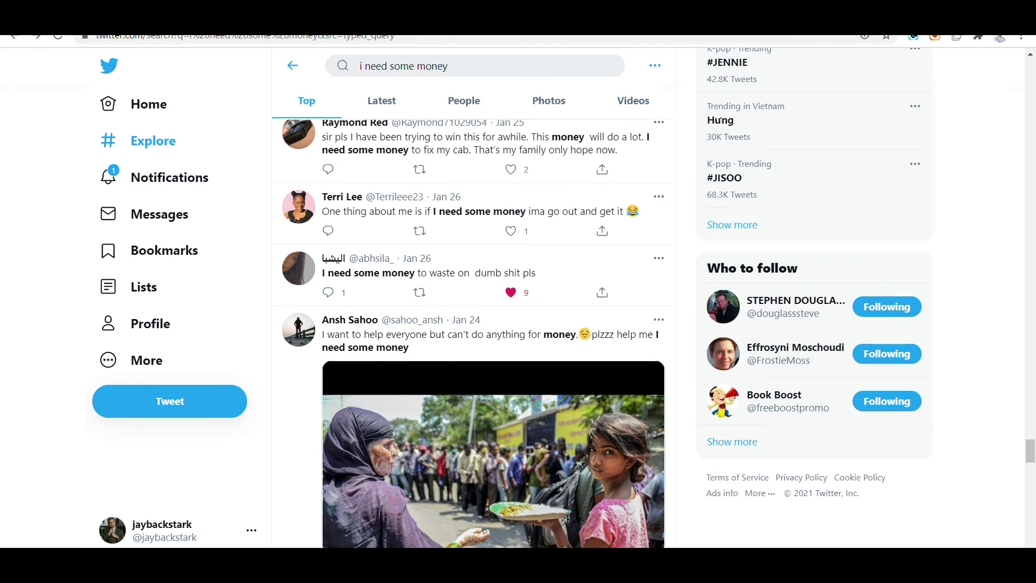
pyautogui.hotkey('ctrl', 'shift', 'Tab')
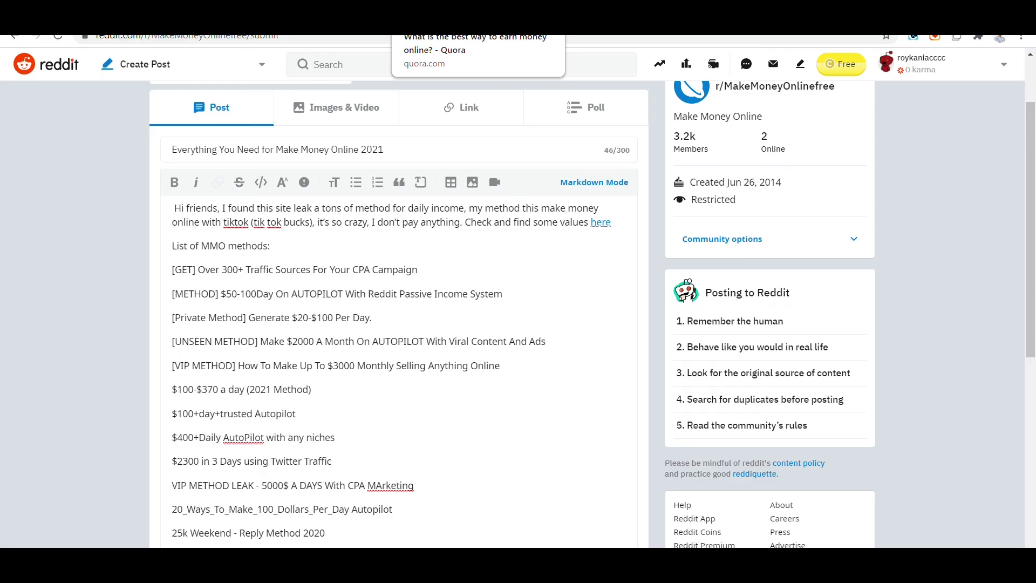
pyautogui.click(54, 25)
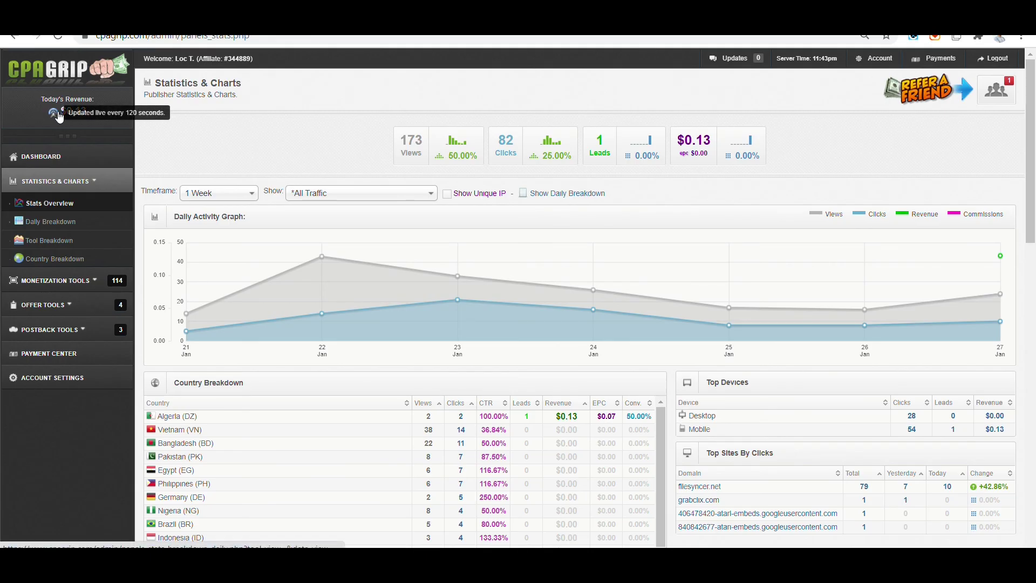
pyautogui.hotkey('ctrl', 'Tab')
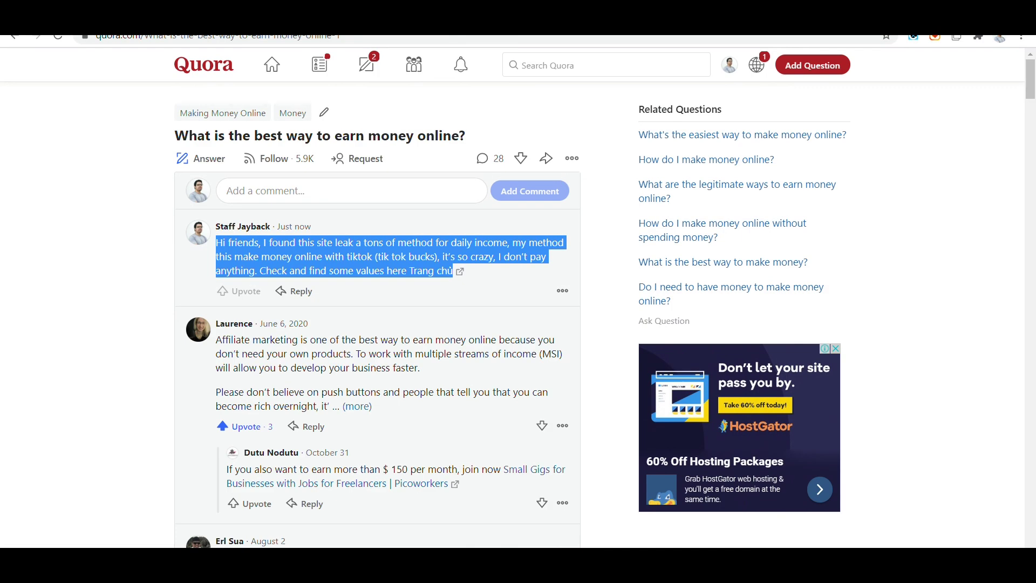
pyautogui.scroll(-3, 457, 193)
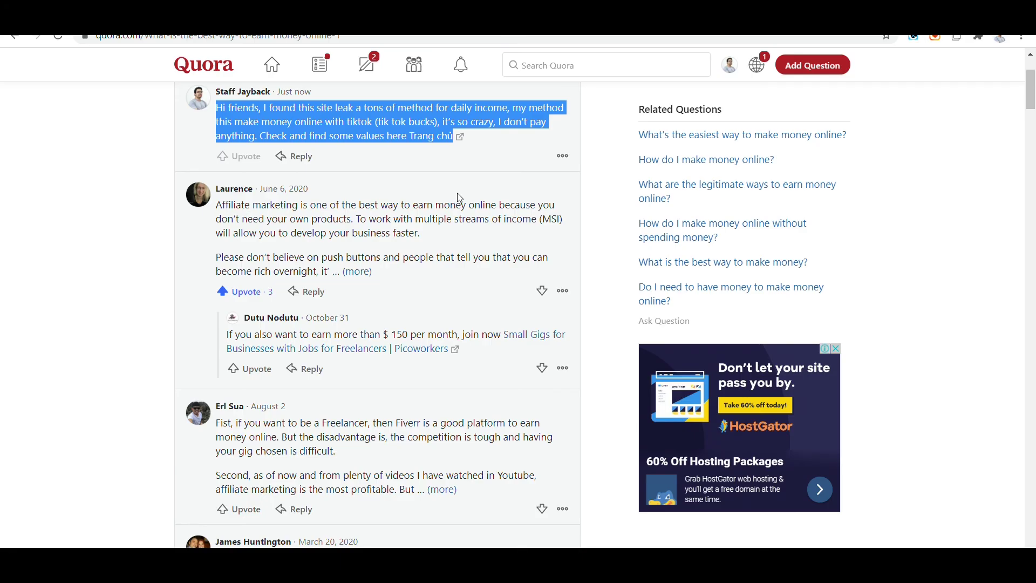
pyautogui.scroll(3, 458, 193)
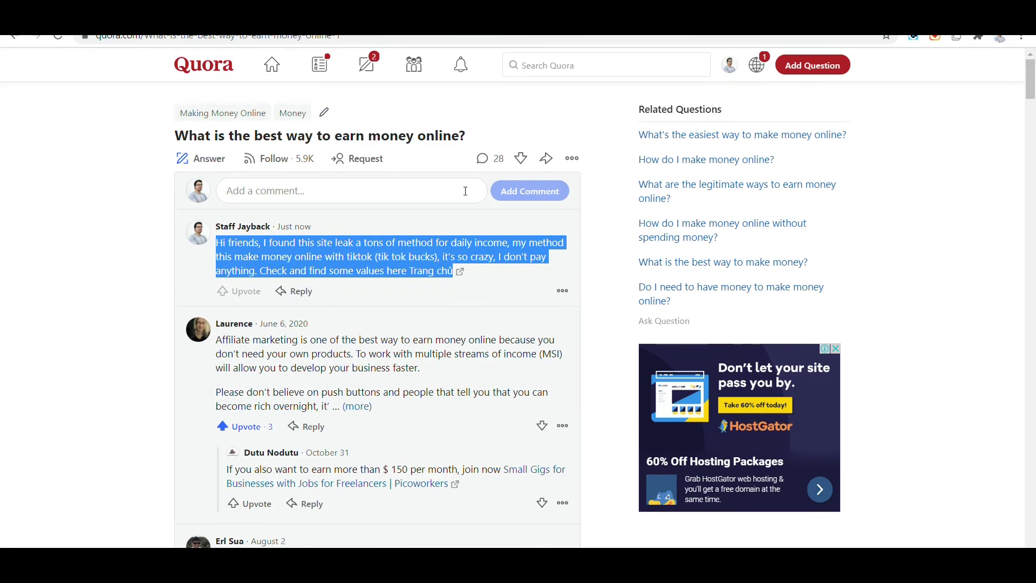
pyautogui.hotkey('ctrl', 'Tab')
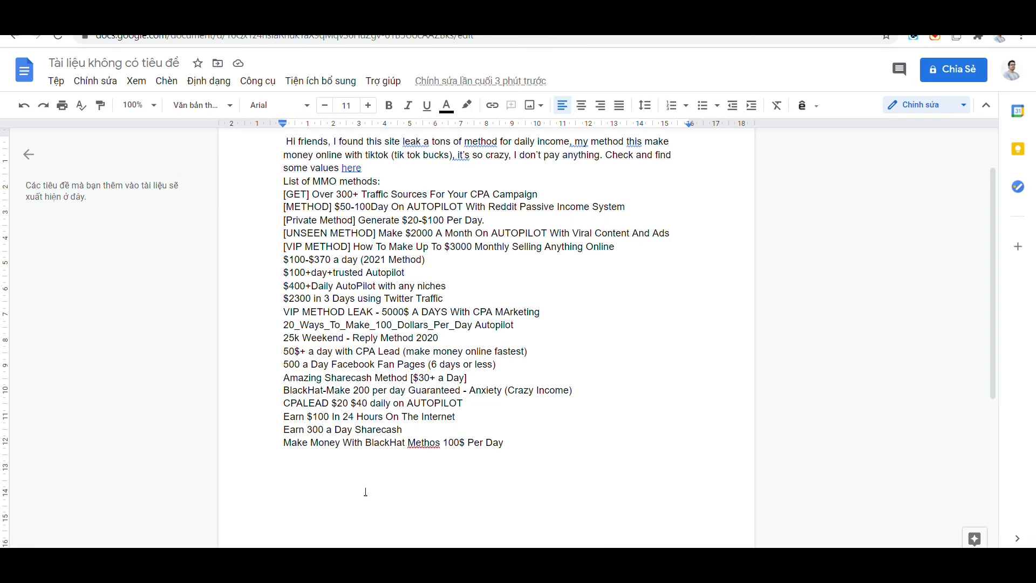
# Step: Switch to File Explorer and move the folders Massive Ebook Leak 1 and Massive Ebook Leak 2 from Downloads to MAke Money Online on Local Disk (G:)
pyautogui.hotkey('alt', 'Tab')
pyautogui.click(78, 489)
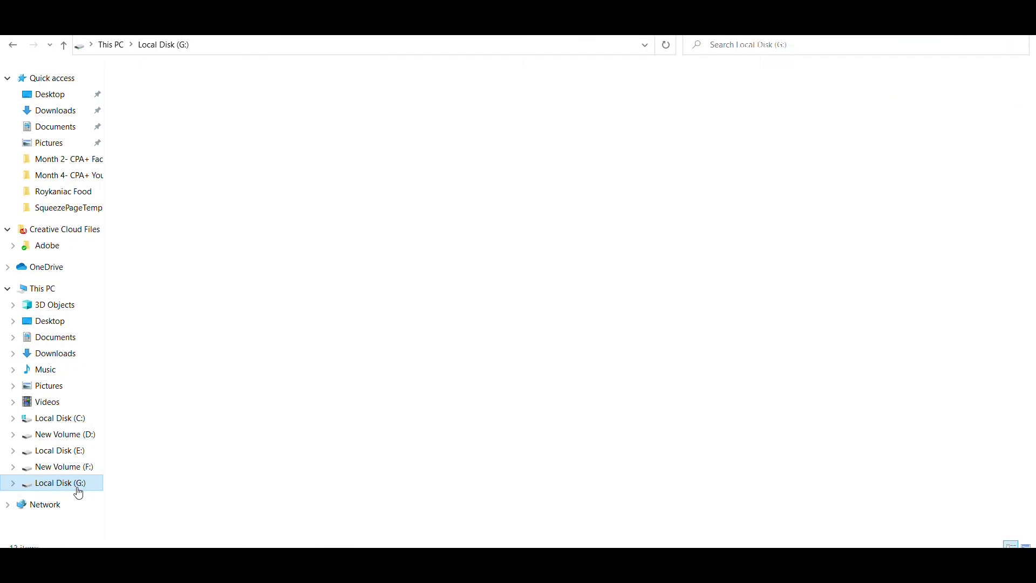
pyautogui.doubleClick(197, 121)
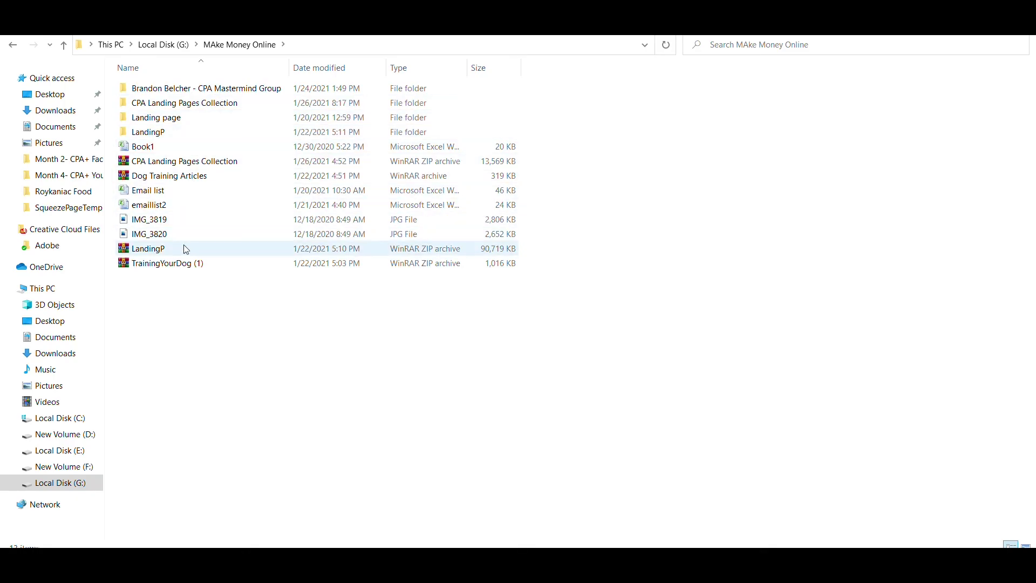
pyautogui.click(48, 112)
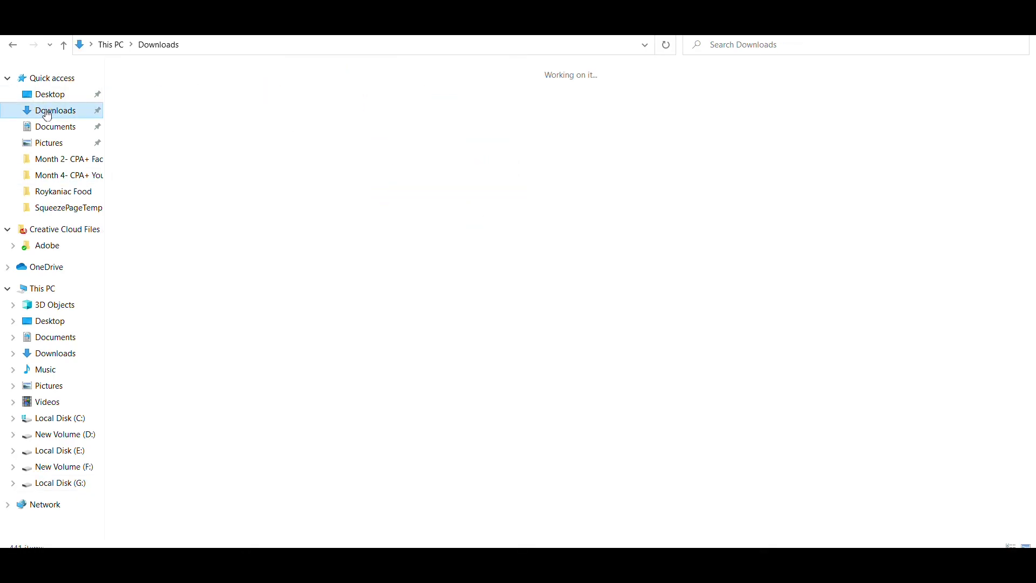
pyautogui.click(480, 137)
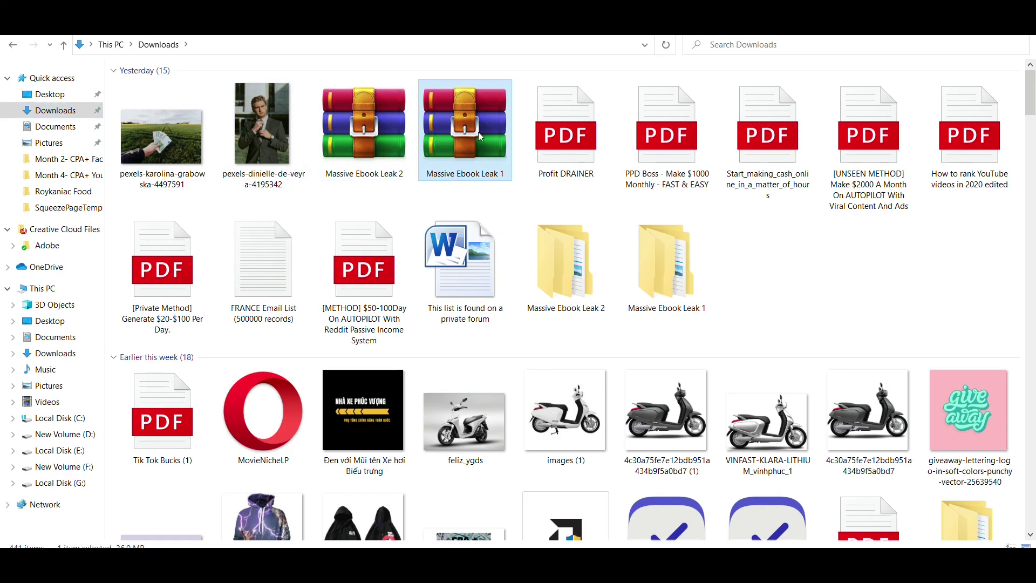
pyautogui.moveTo(858, 252); pyautogui.dragTo(542, 255)
pyautogui.hotkey('ctrl', 'x')
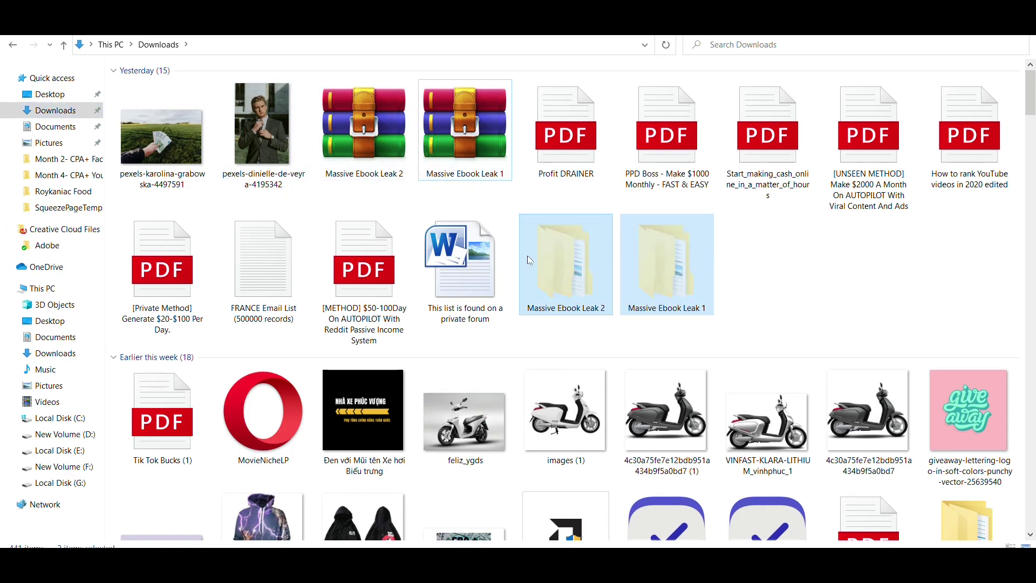
pyautogui.click(76, 486)
pyautogui.doubleClick(170, 119)
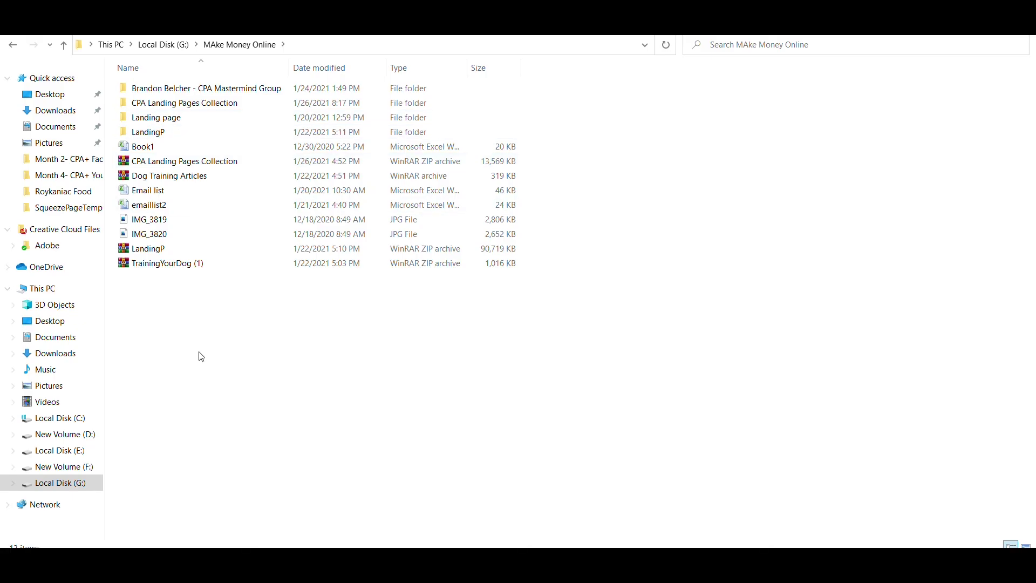
pyautogui.hotkey('ctrl', 'v')
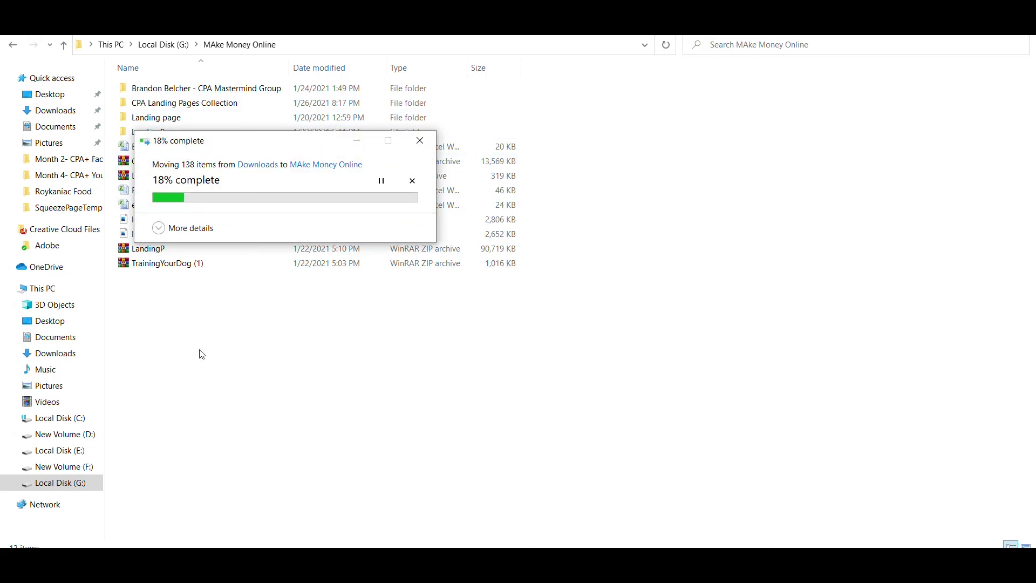